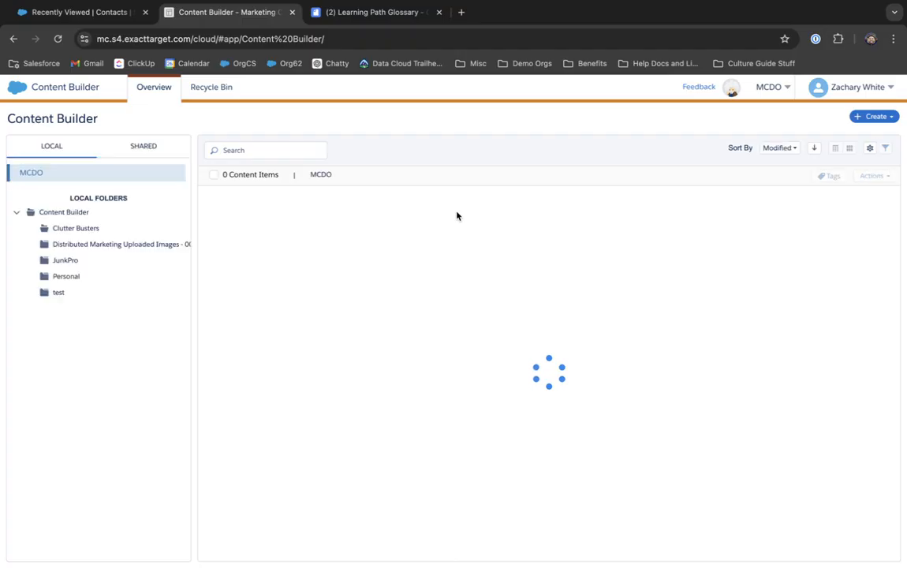
Step: From the Marketing Cloud home, go to Audience Builder's Contact Builder and its Data Sources list
click(22, 90)
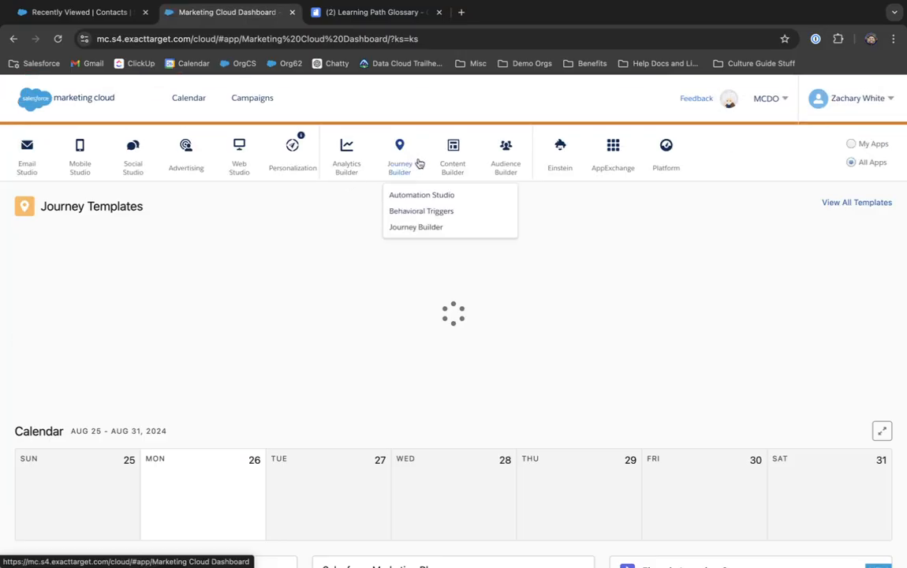
mouse_move(509, 169)
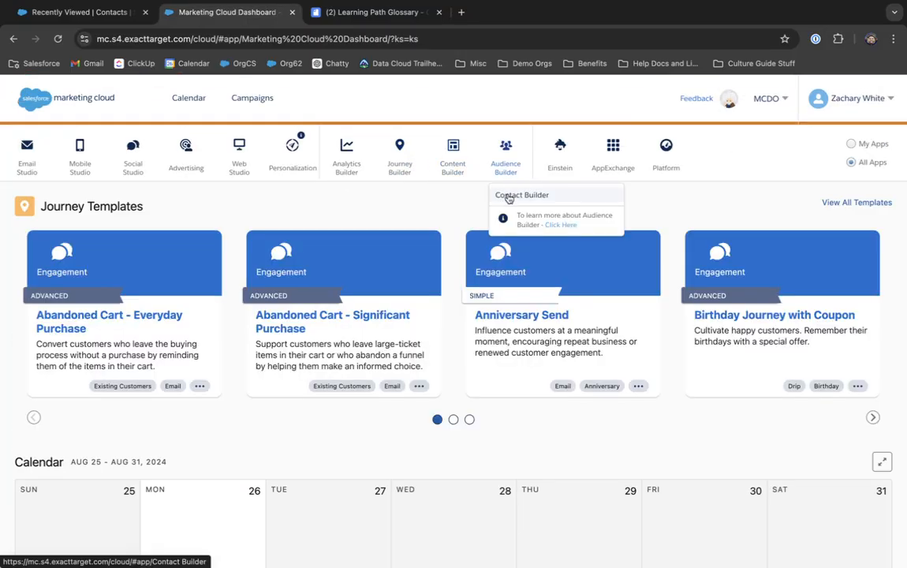
click(508, 198)
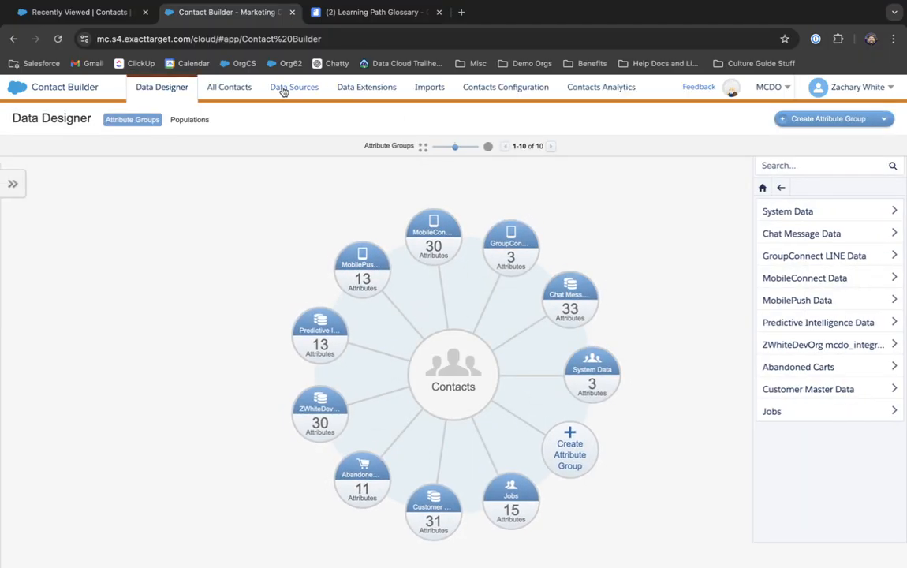
click(287, 90)
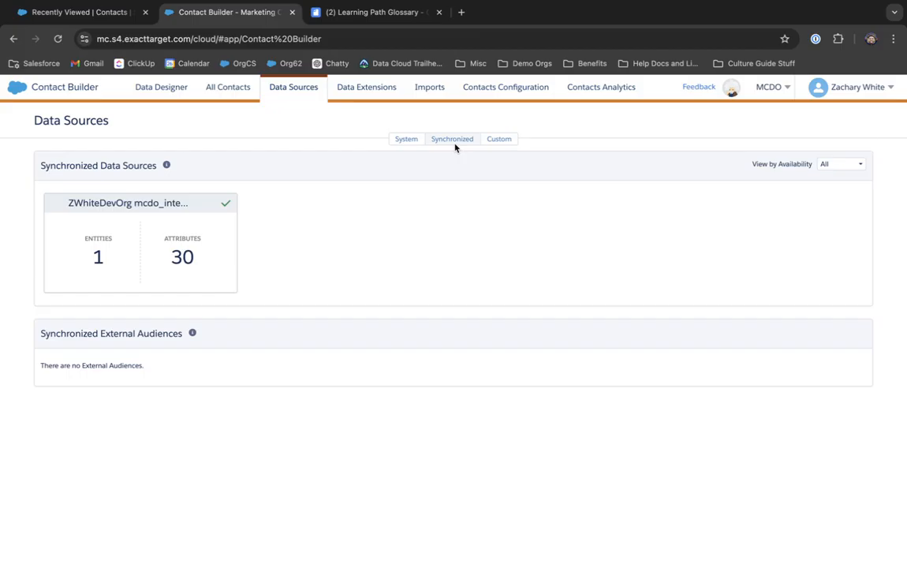
Step: Open the synced org data source's Contact entity to view Contact_Salesforce (20 records, 30 fields)
click(125, 219)
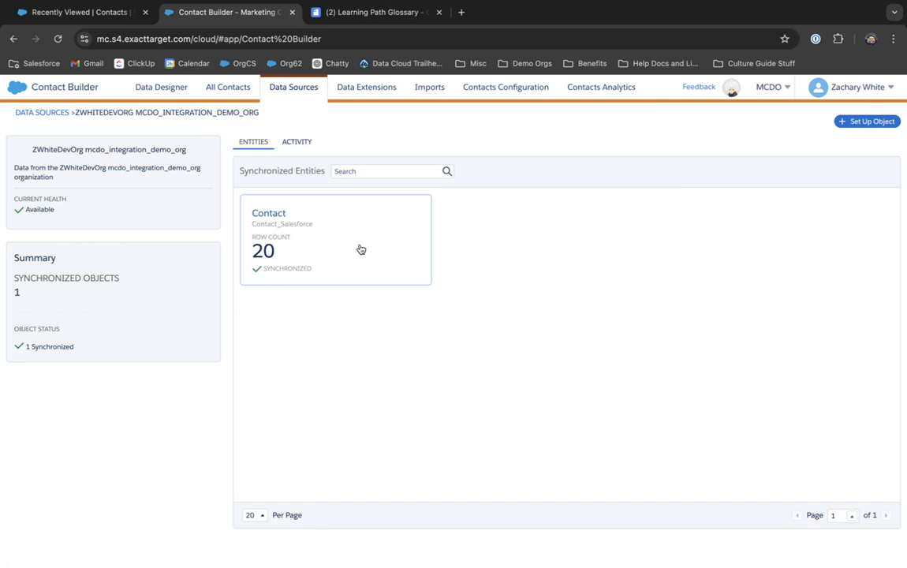
click(359, 249)
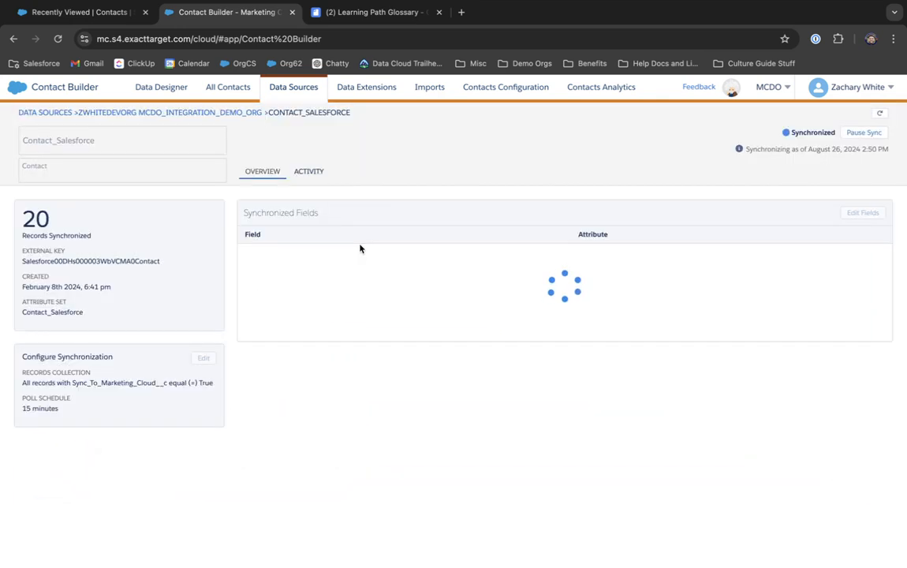
click(246, 113)
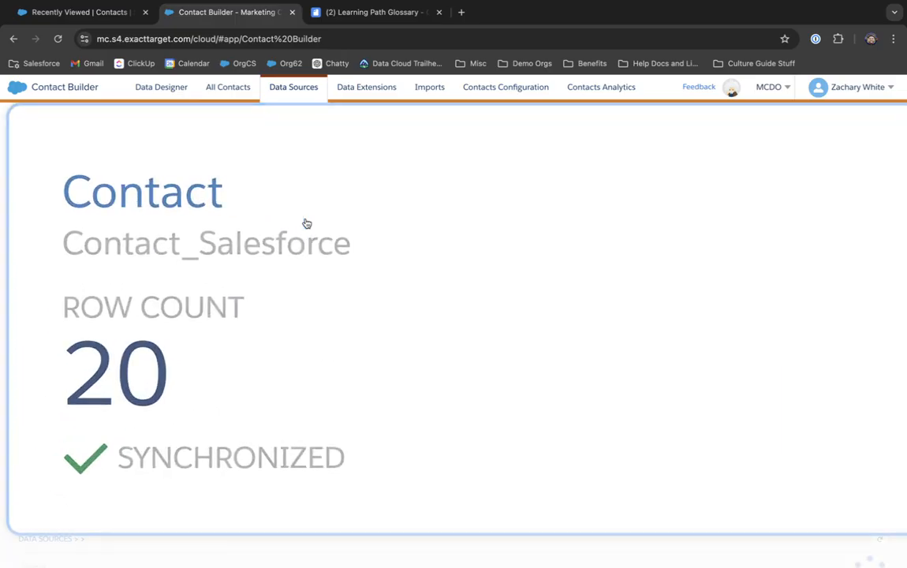
click(306, 223)
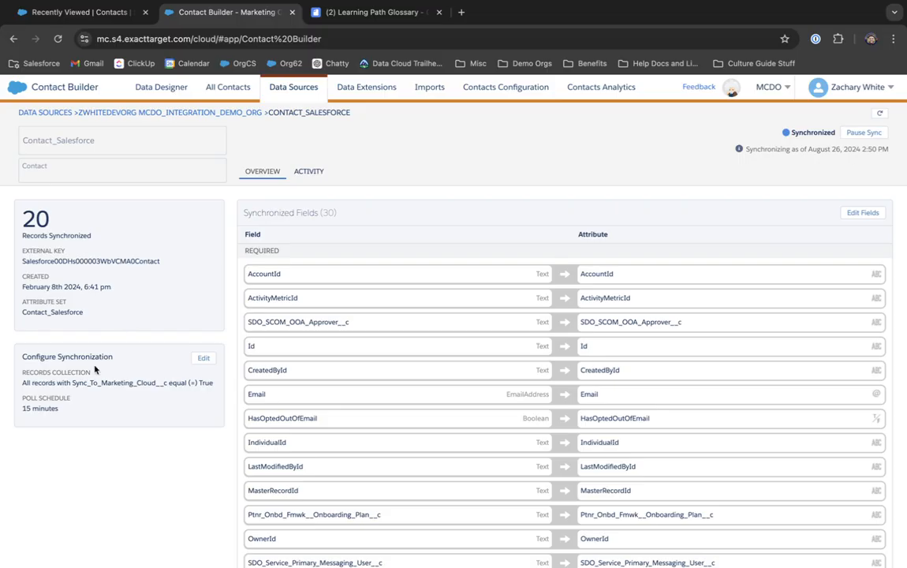
scroll(94, 369, up, 5)
scroll(124, 366, left, 1)
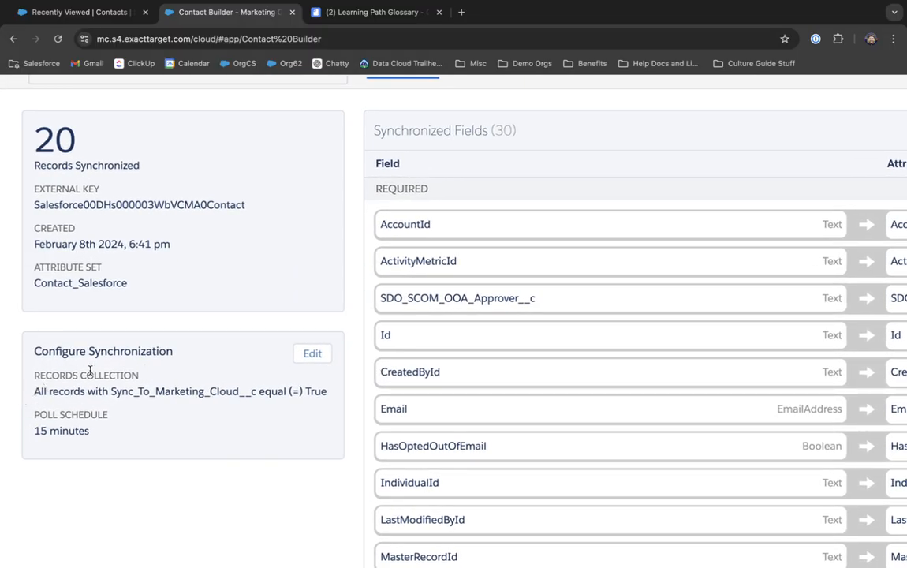
Step: Review the Configure Synchronization filter on Sync_To_Marketing_Cloud__c, then go back to the Salesforce contacts list
click(317, 352)
scroll(189, 319, down, 5)
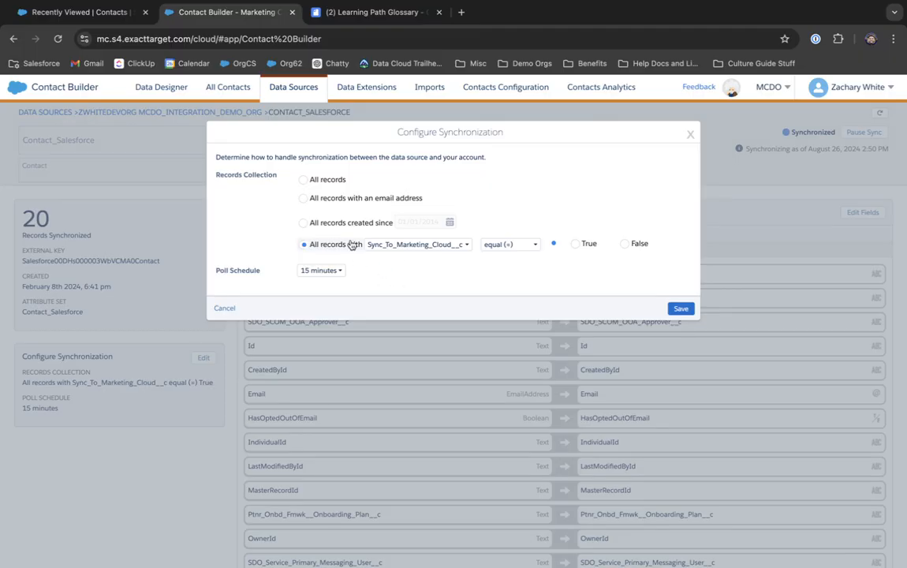
click(394, 244)
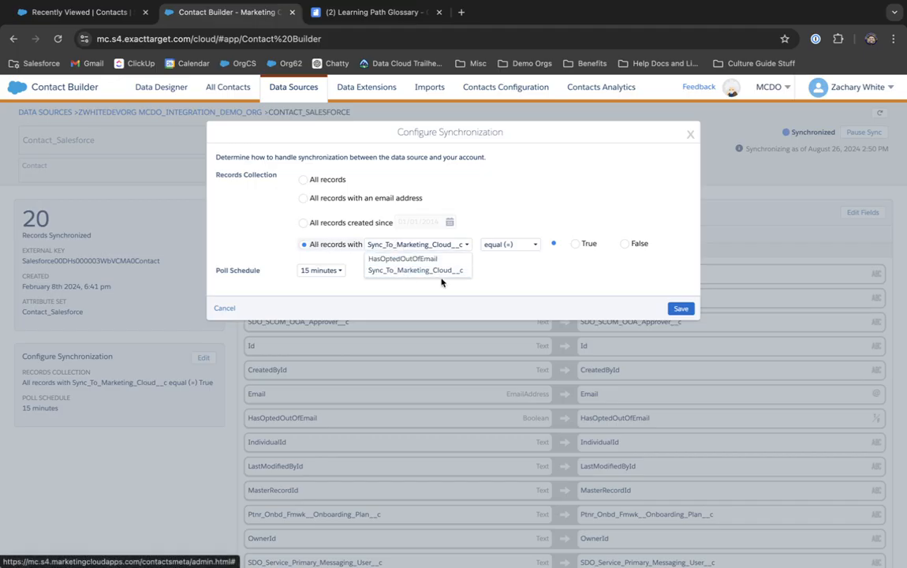
click(546, 273)
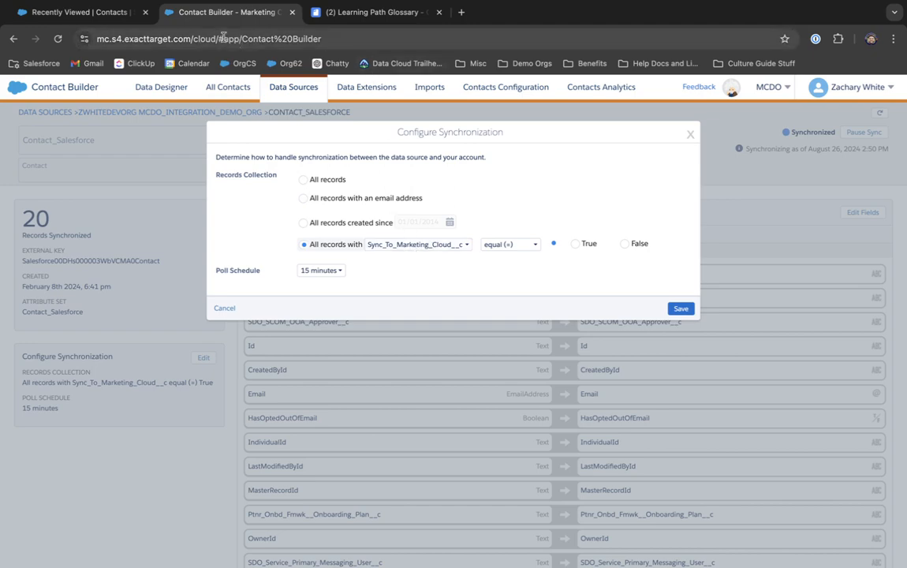
click(101, 13)
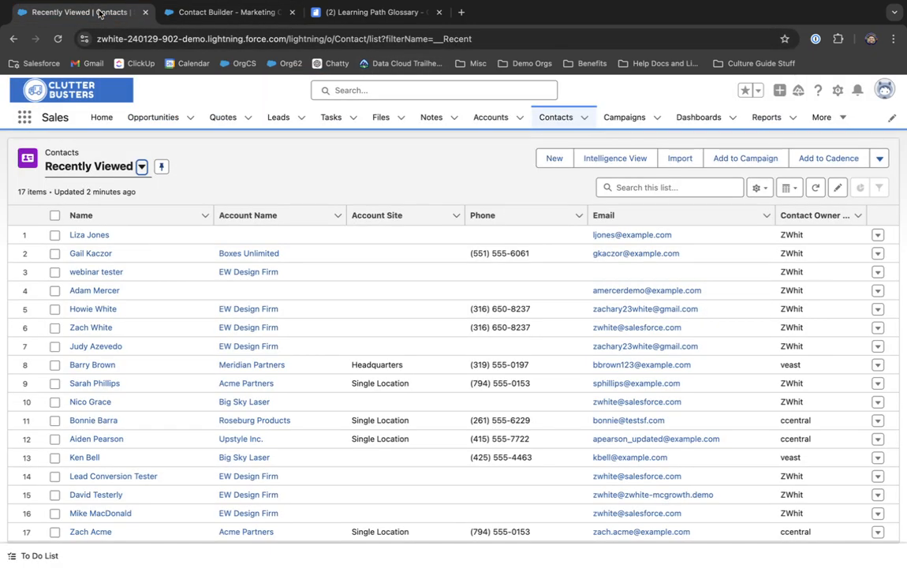
Step: Open a contact's Details, confirm Sync To Marketing Cloud is ticked, and select its record ID in the URL
click(181, 12)
click(115, 12)
click(105, 310)
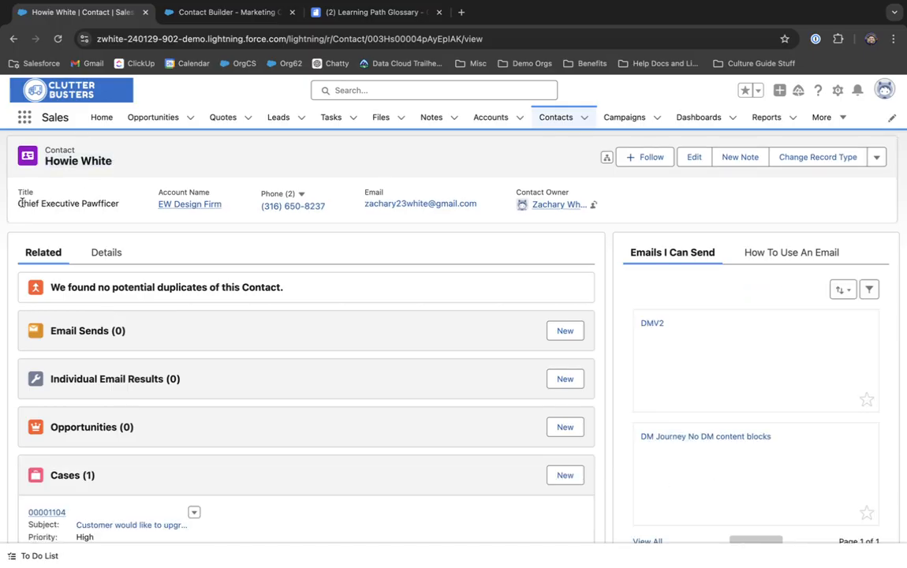
drag(19, 203, 110, 204)
click(174, 144)
click(108, 251)
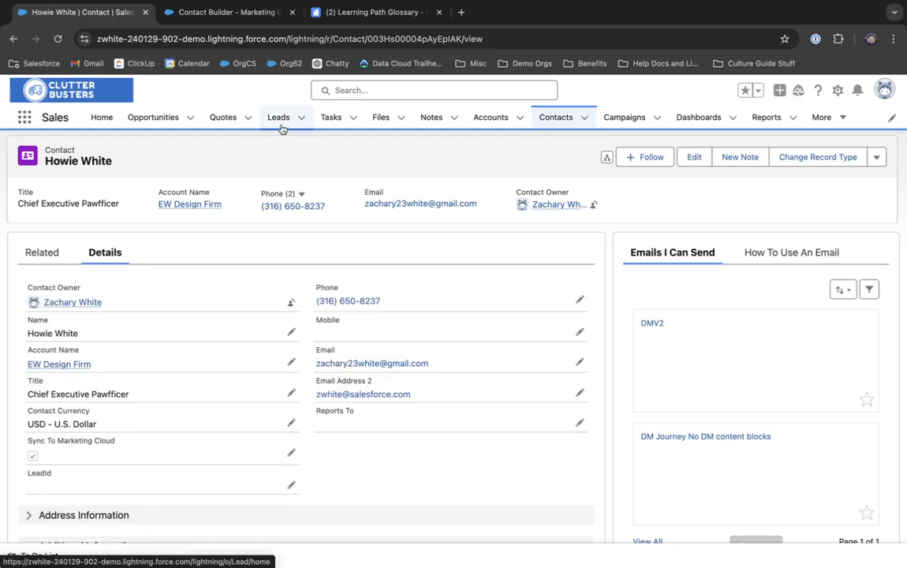
double_click(401, 38)
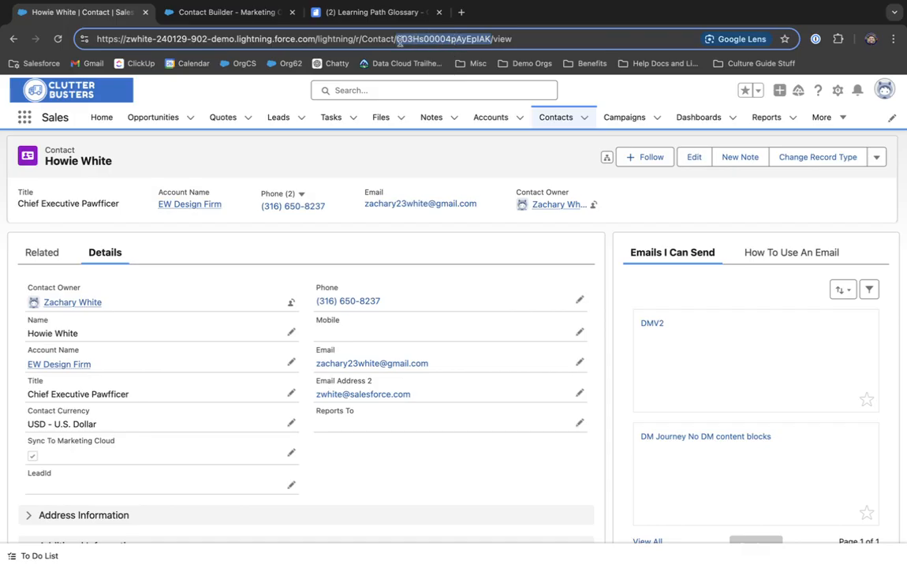
Step: Cancel the sync dialog, search All Contacts for the pasted record ID, then return to Salesforce
click(216, 15)
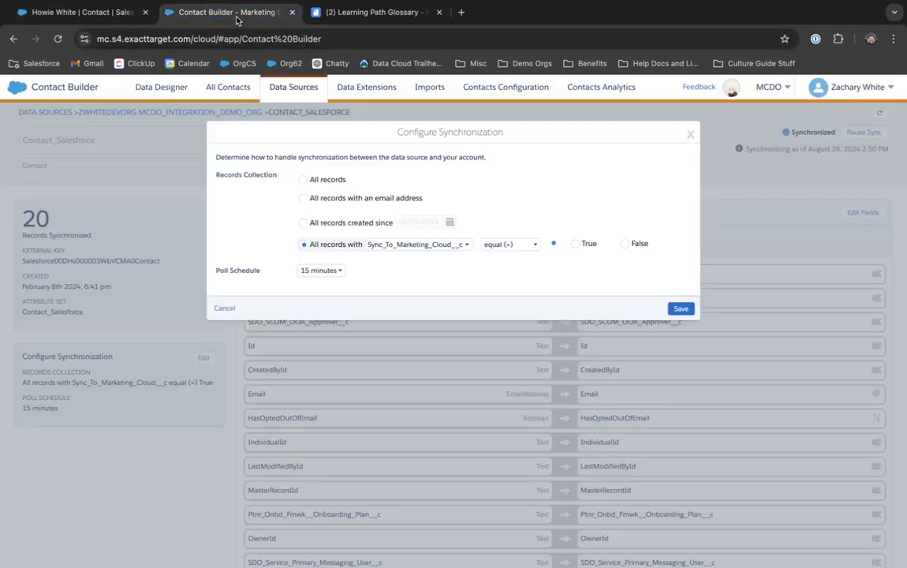
click(231, 308)
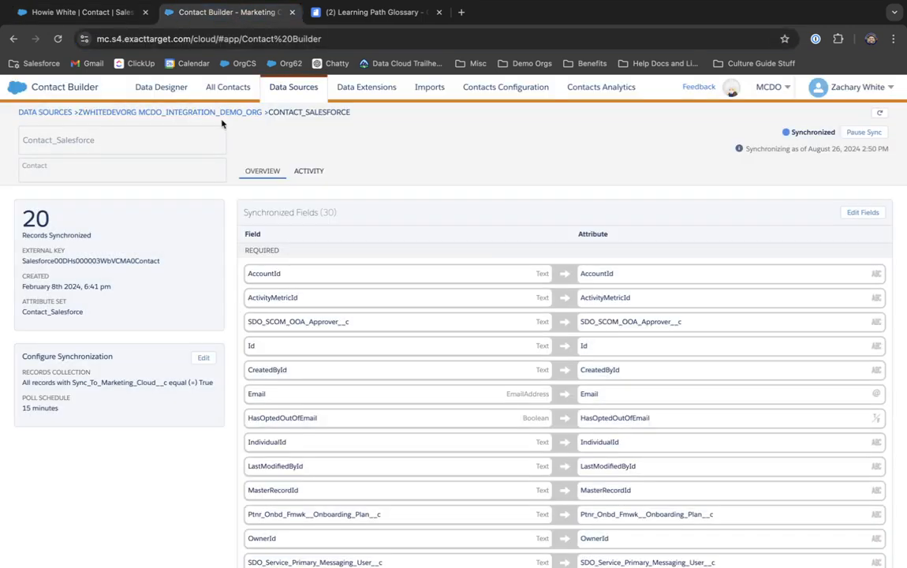
click(228, 87)
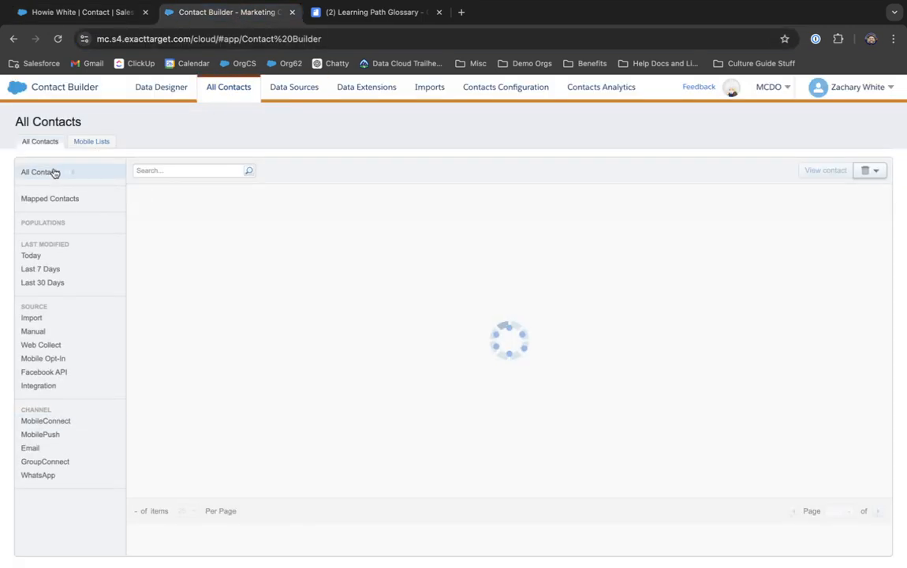
click(180, 171)
text(003Hs00004pAyEplAK)
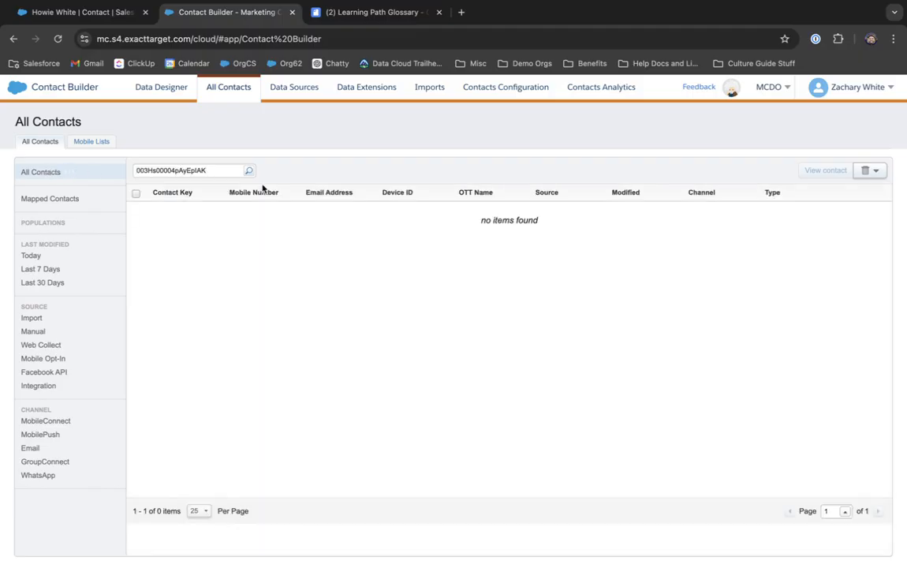
key(Return)
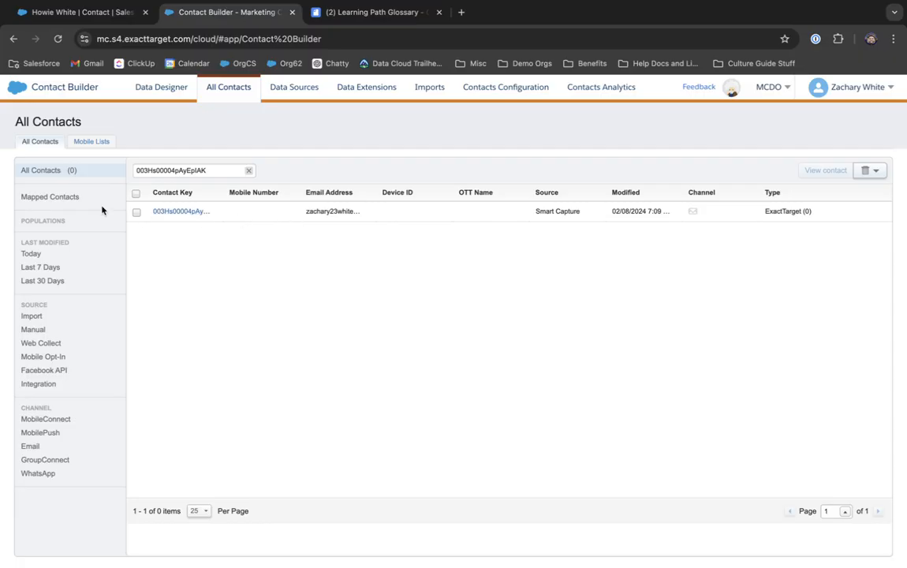
click(115, 12)
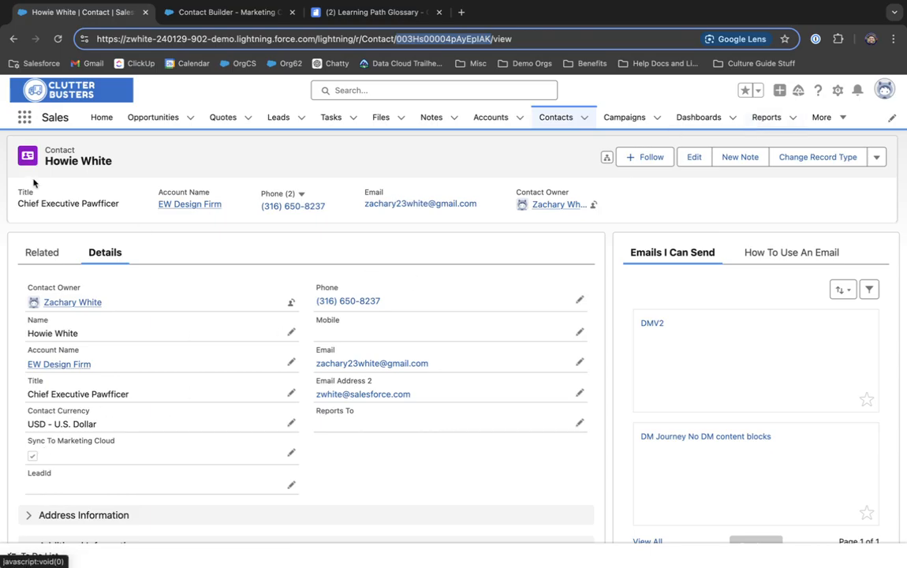
Step: Open Setup's Object Manager in a new tab and filter the objects for 'contact'
click(41, 135)
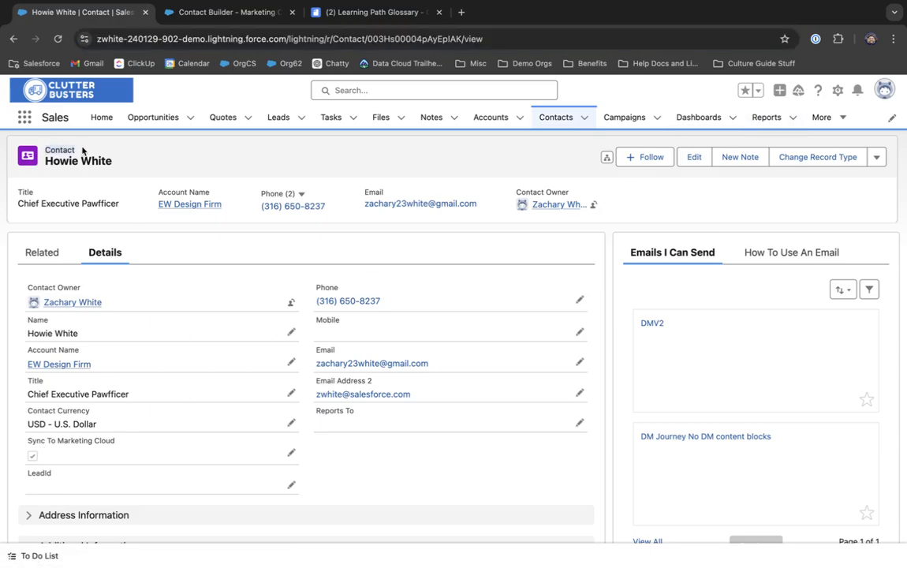
click(837, 90)
click(775, 139)
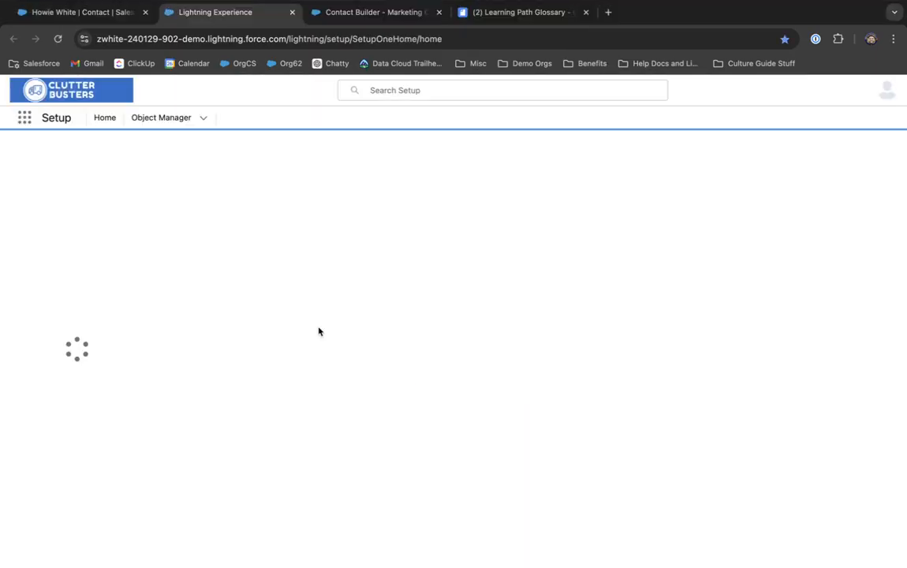
click(158, 118)
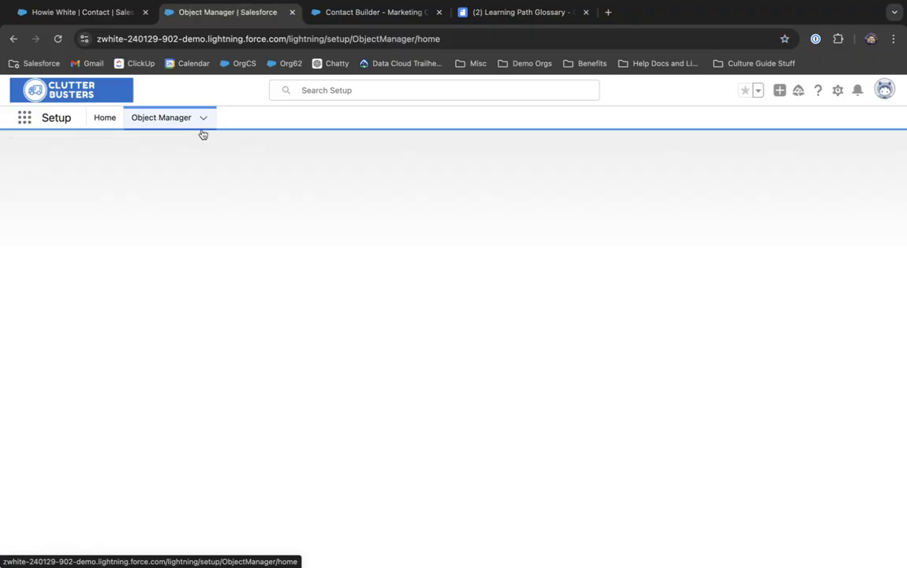
click(641, 157)
text(con)
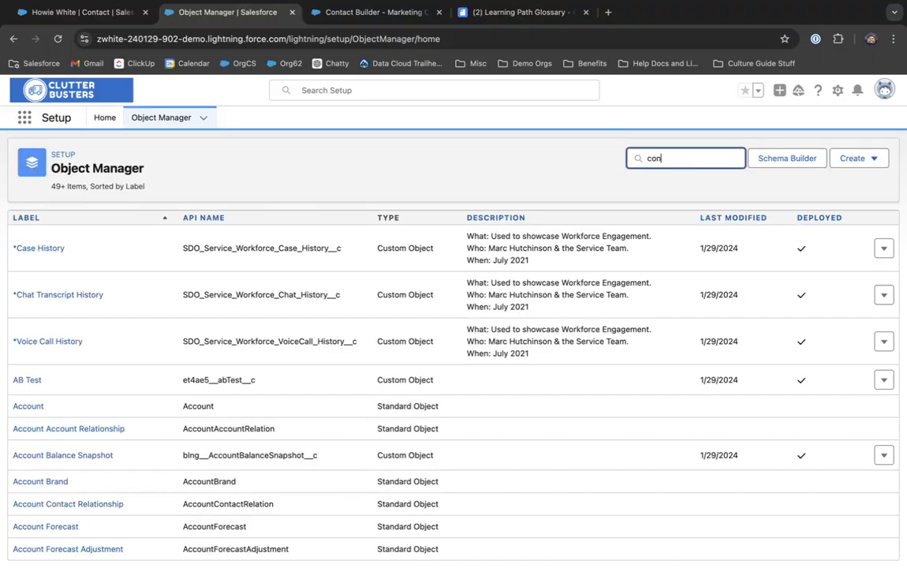
text(tacts)
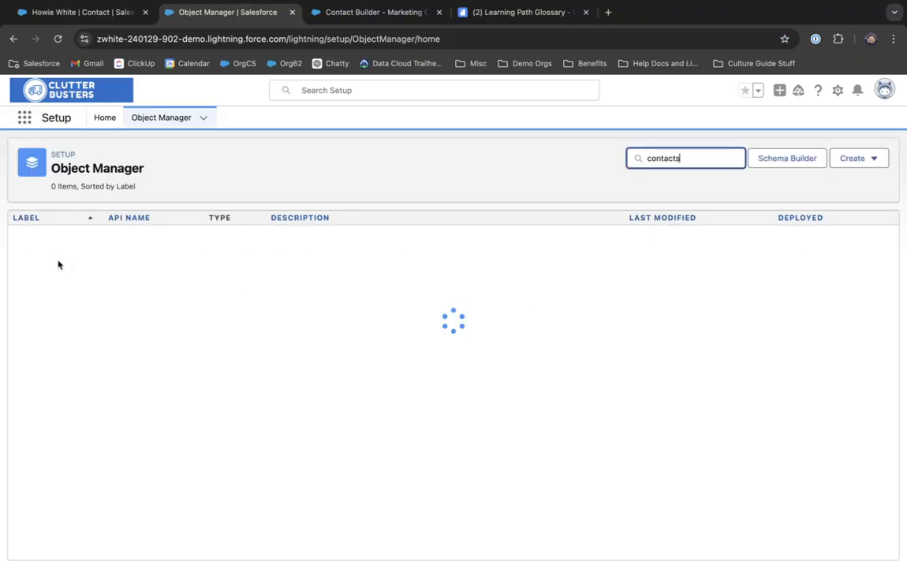
key(BackSpace)
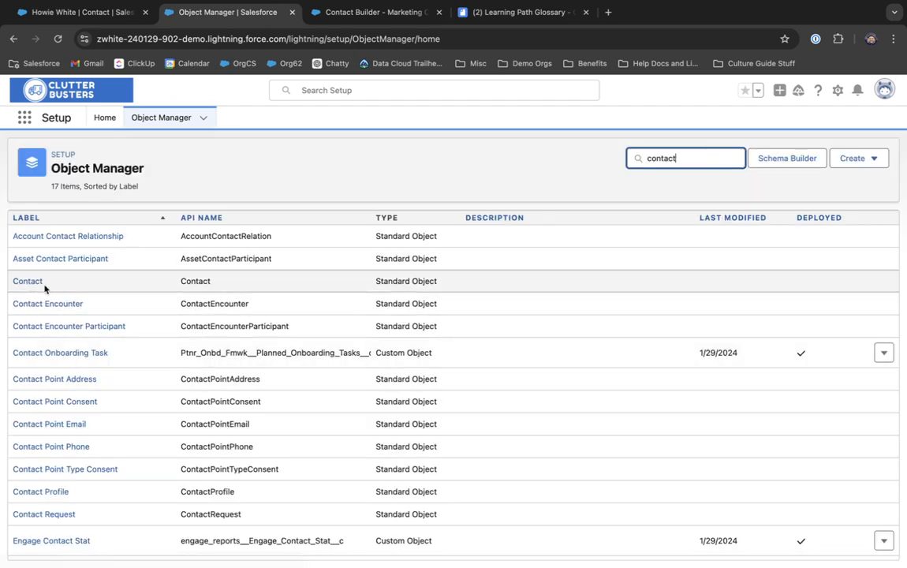
Step: Start a new custom field from Contact's Fields & Relationships, then switch to Contact Builder
click(33, 284)
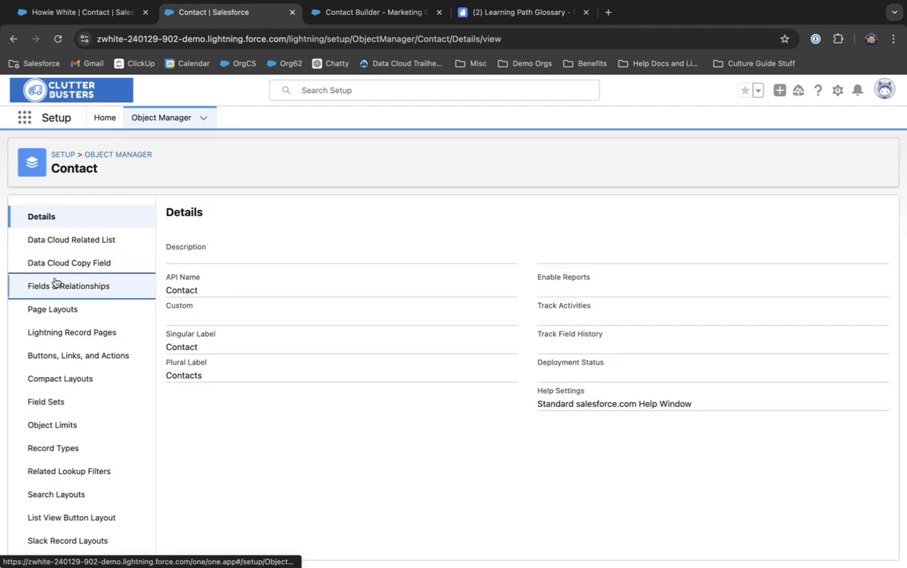
click(56, 284)
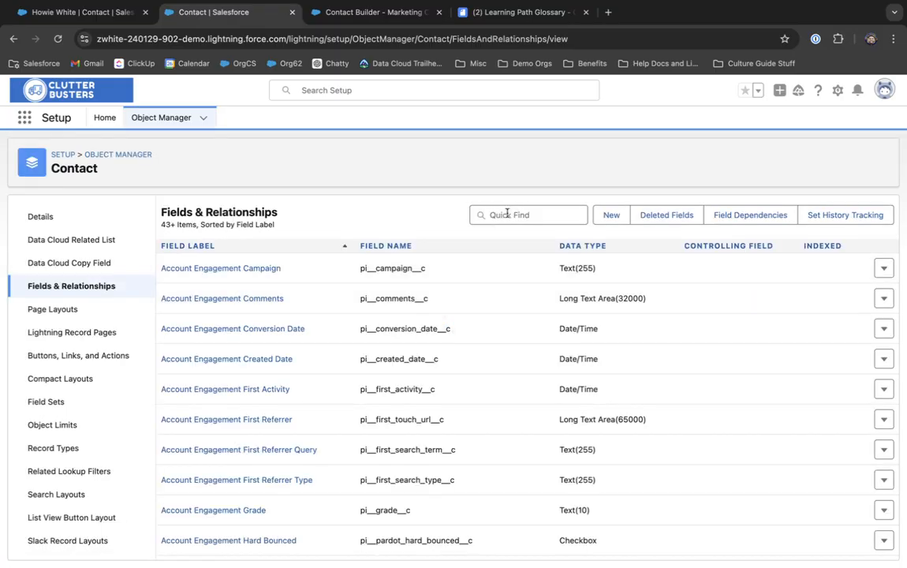
click(79, 12)
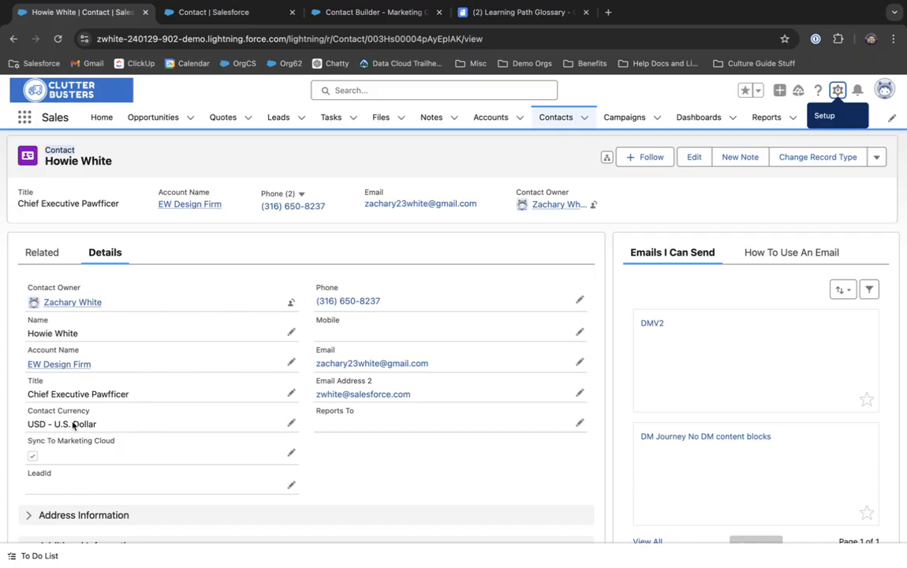
click(213, 12)
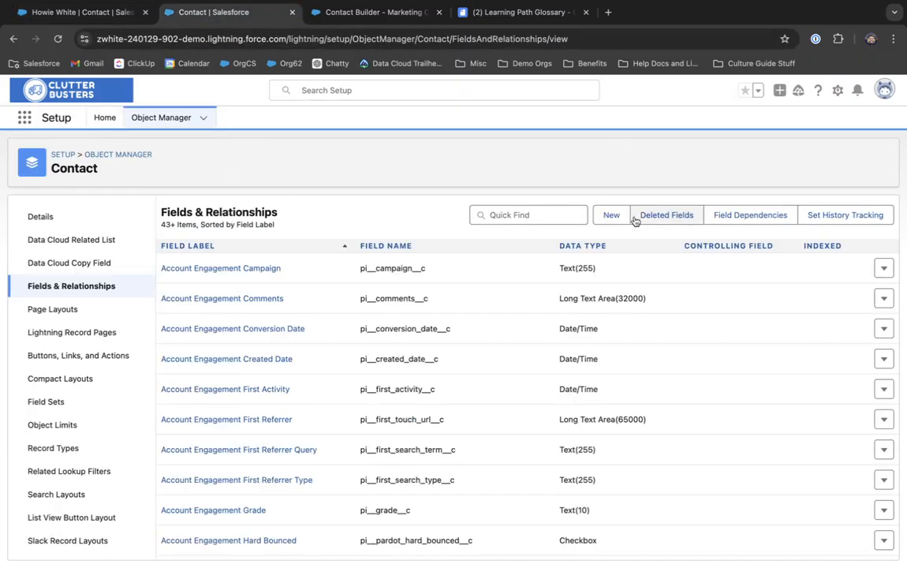
click(608, 221)
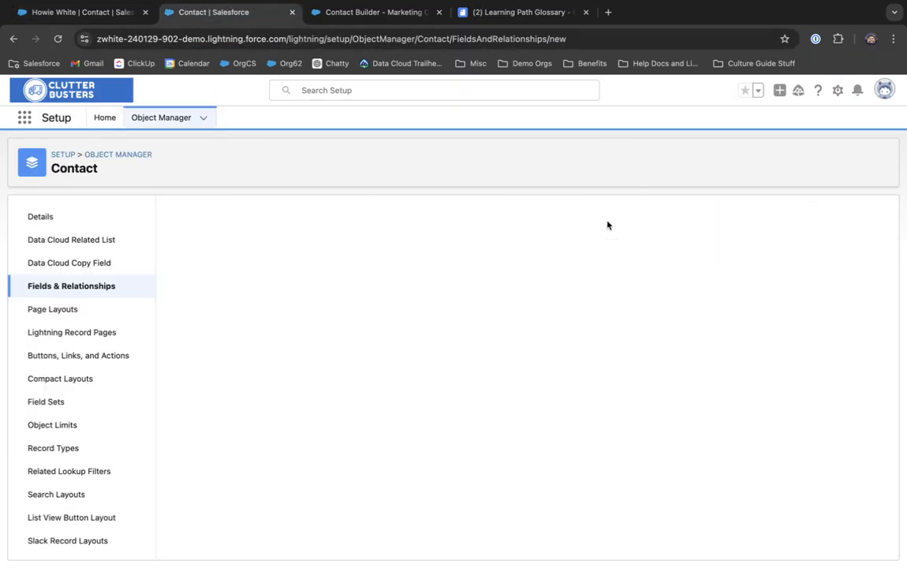
click(409, 21)
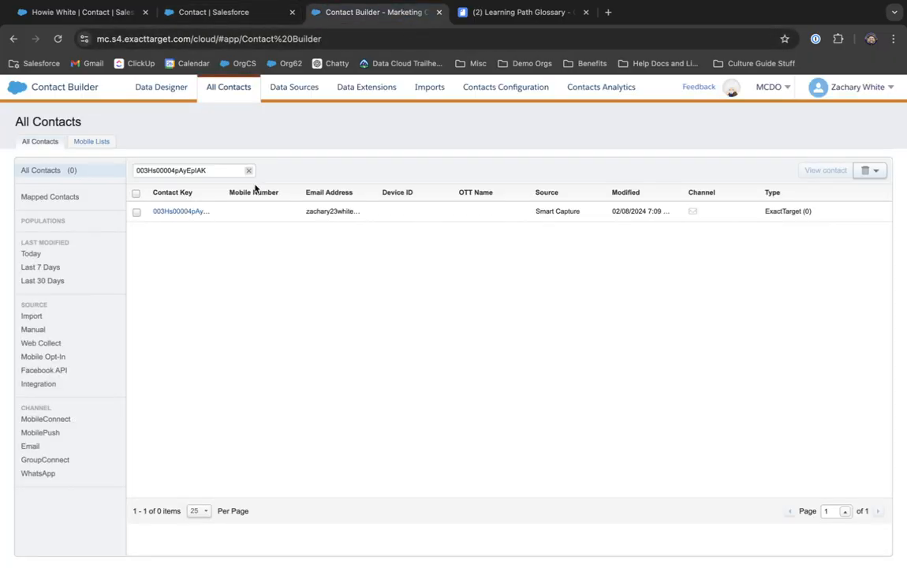
Step: Go through Data Sources to the Contact entity and edit its Sync_To_Marketing_Cloud__c synchronization settings
click(316, 92)
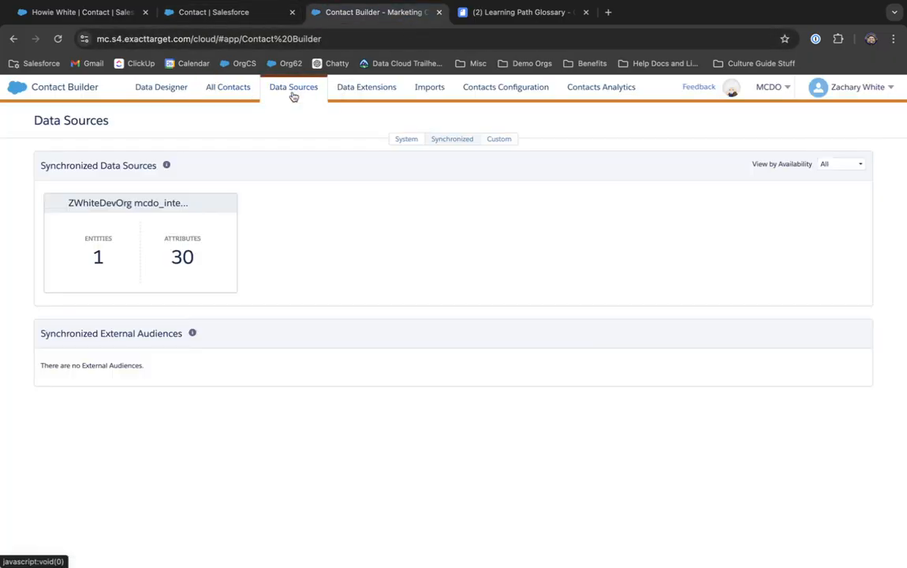
click(157, 222)
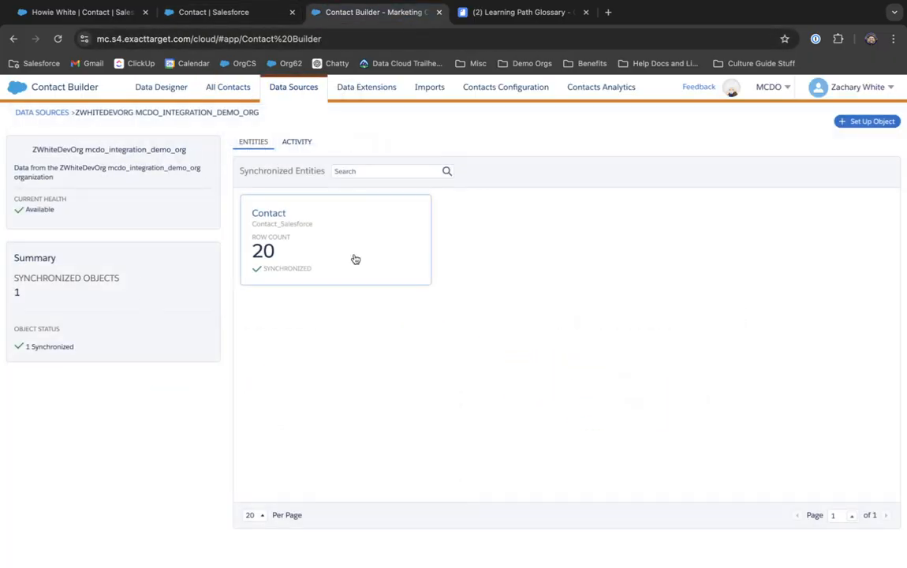
click(354, 259)
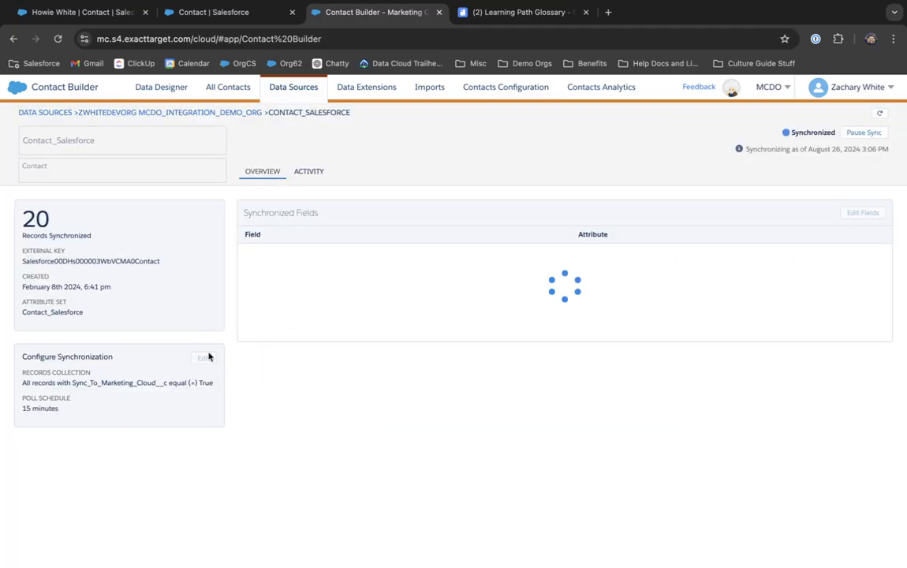
drag(34, 384, 194, 383)
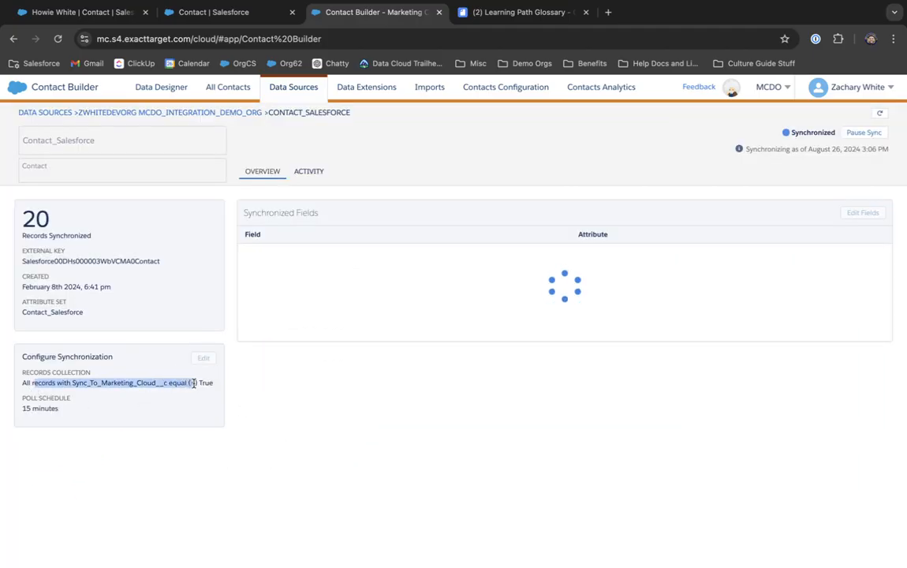
click(194, 383)
drag(22, 384, 222, 388)
click(96, 372)
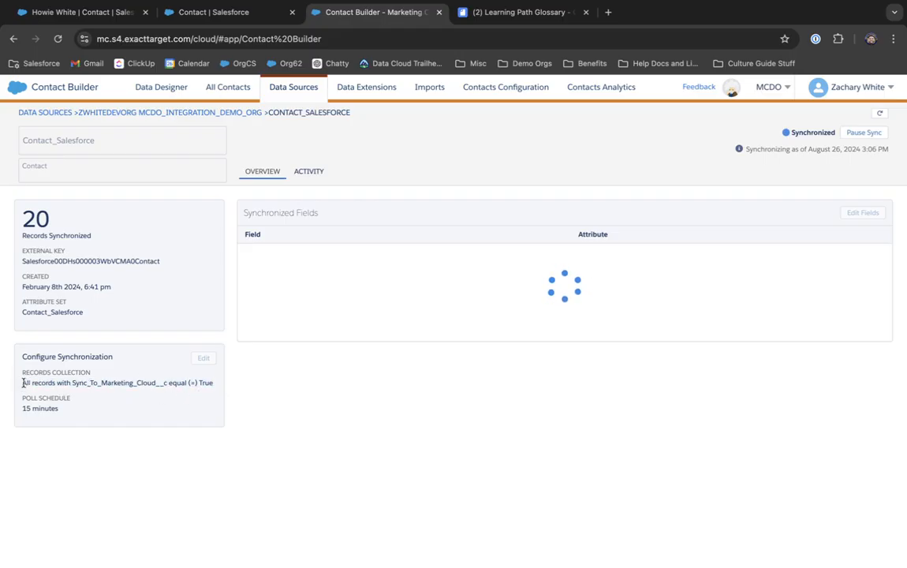
drag(23, 384, 213, 383)
click(203, 358)
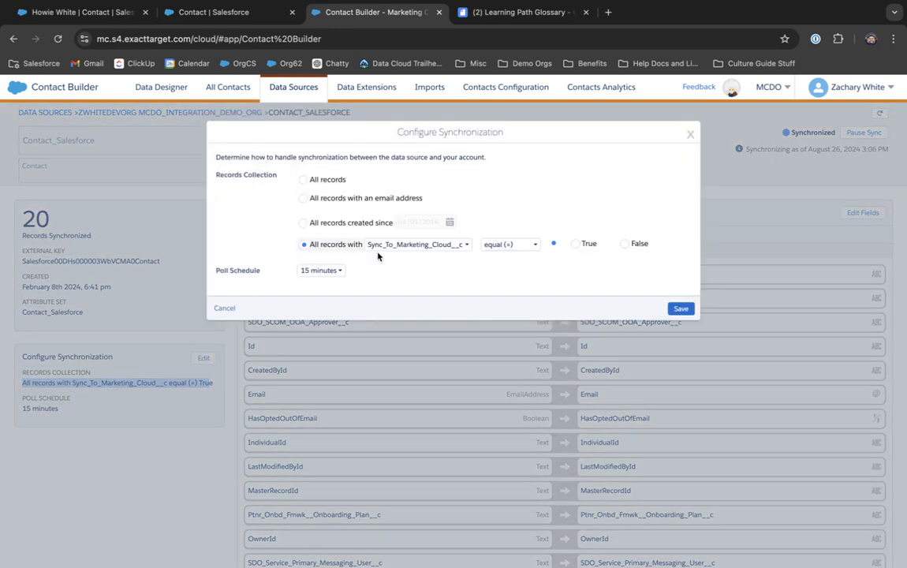
click(381, 249)
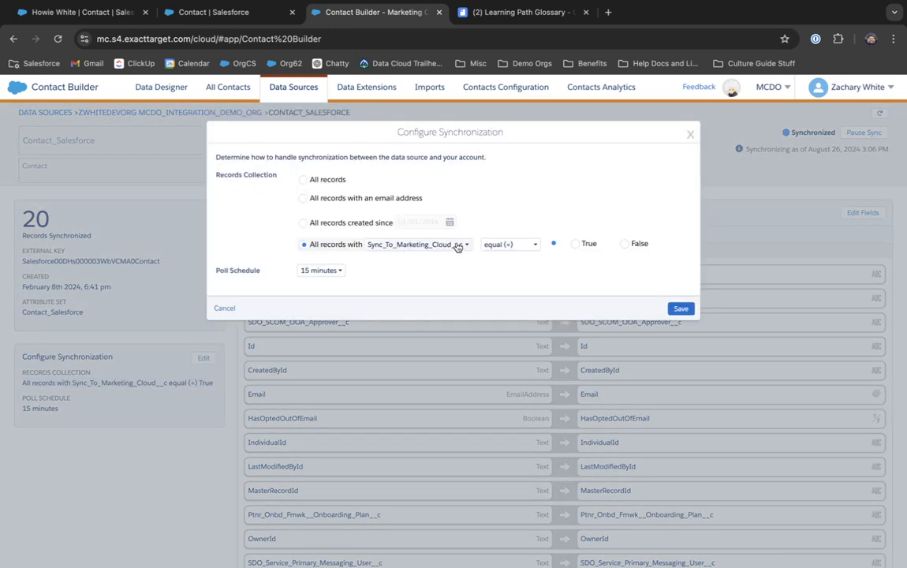
Step: Choose Checkbox as the new Contact field's data type
click(260, 21)
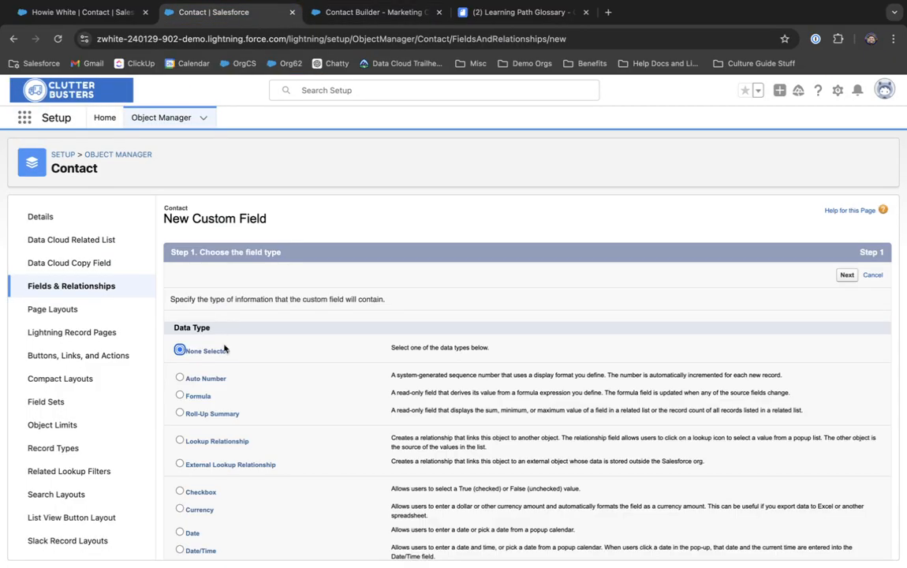
scroll(224, 349, down, 2)
click(180, 410)
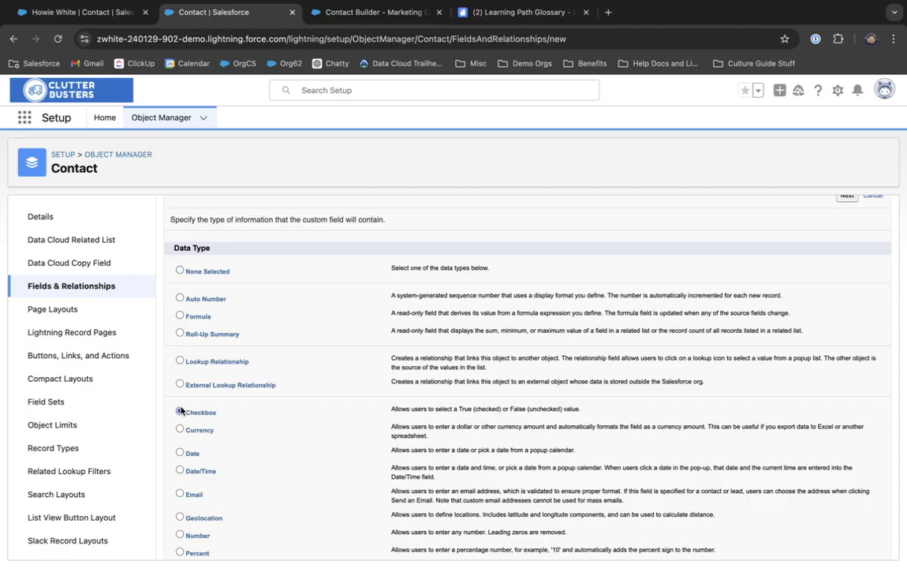
scroll(180, 410, down, 6)
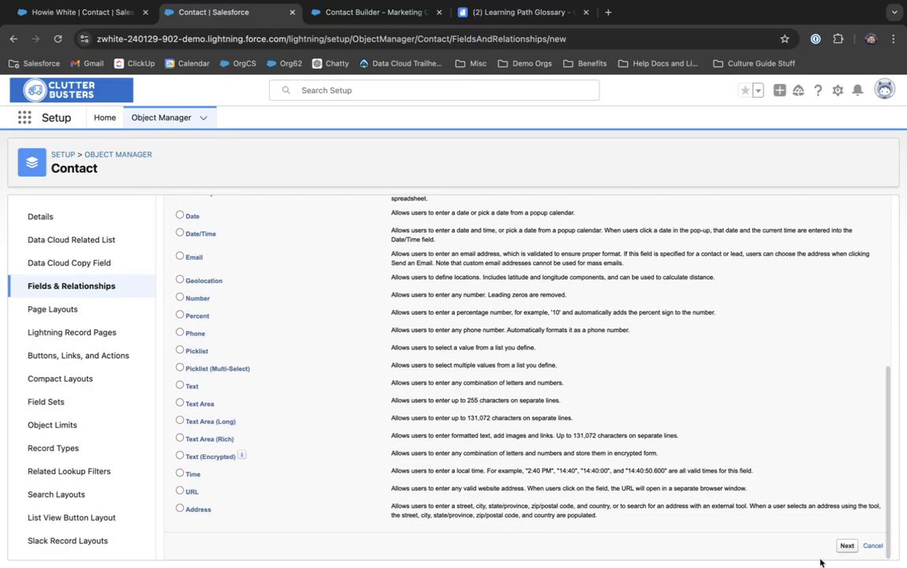
click(845, 545)
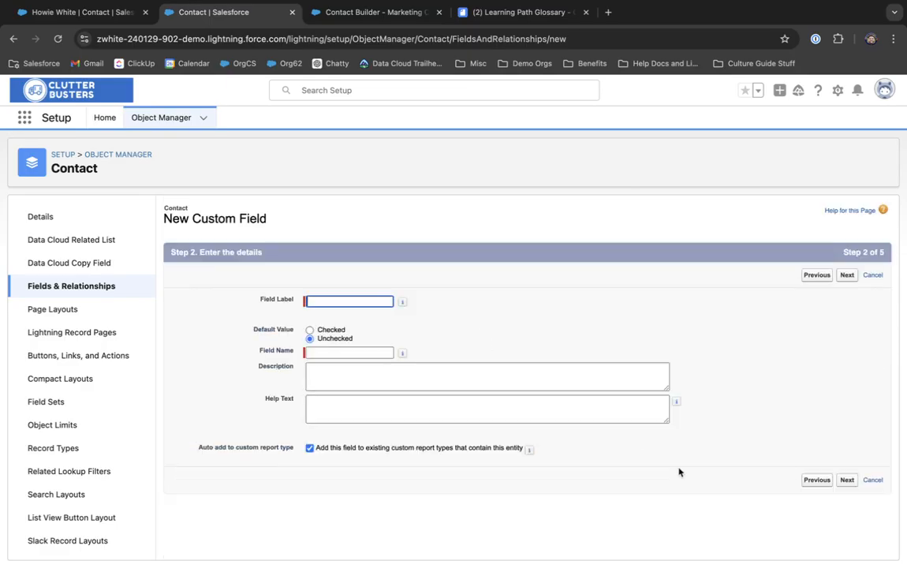
Step: Label the field 'Sync to Marketing Cloud' and reuse its description as the help text
text(Sync)
text( to Marketing Cloud)
key(Tab)
click(344, 365)
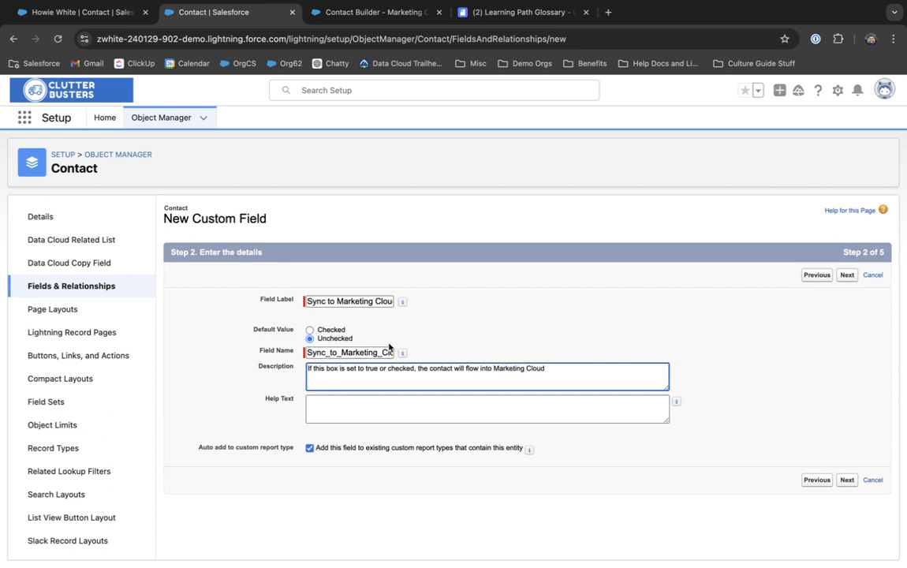
triple_click(405, 369)
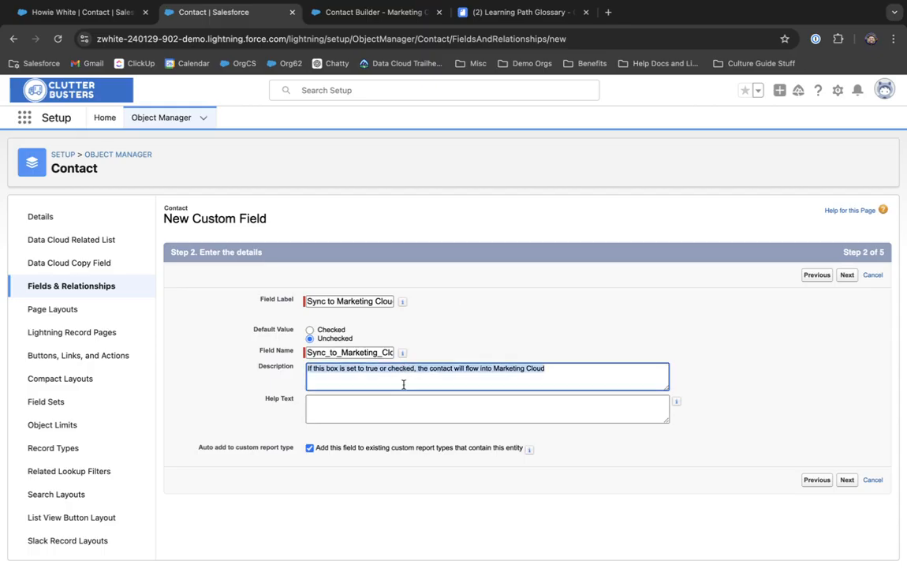
key(ctrl+c)
click(394, 408)
key(ctrl+v)
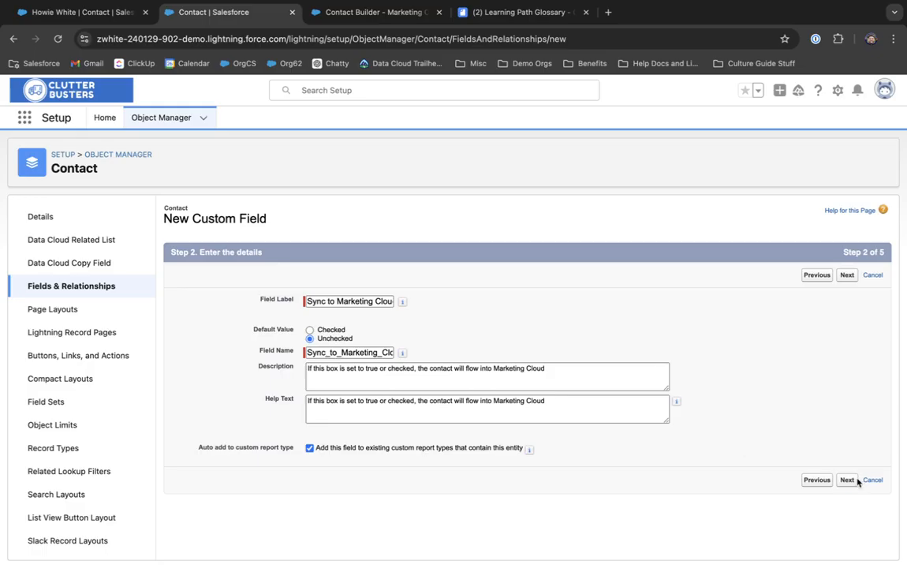
click(848, 480)
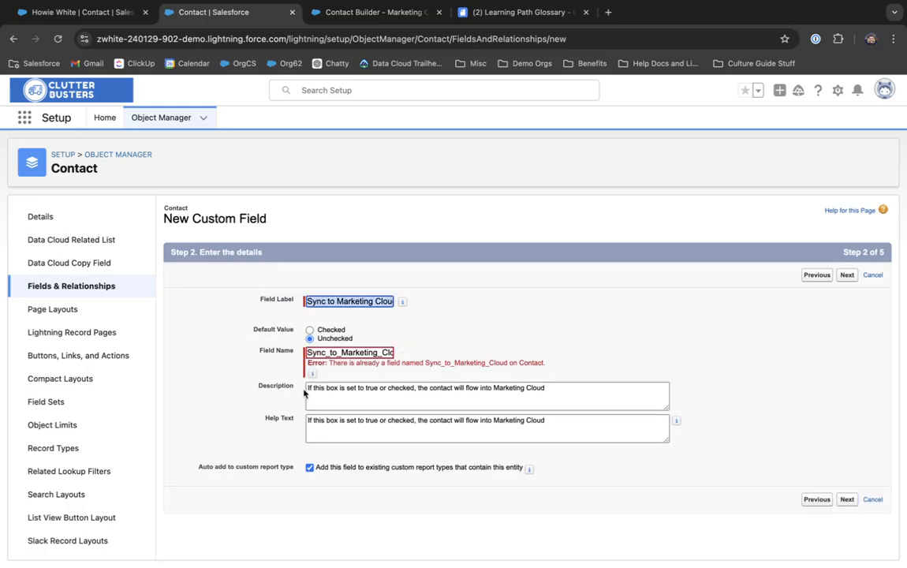
Step: Prefix the field label and Field Name with '2' and try to advance, which is rejected
click(387, 301)
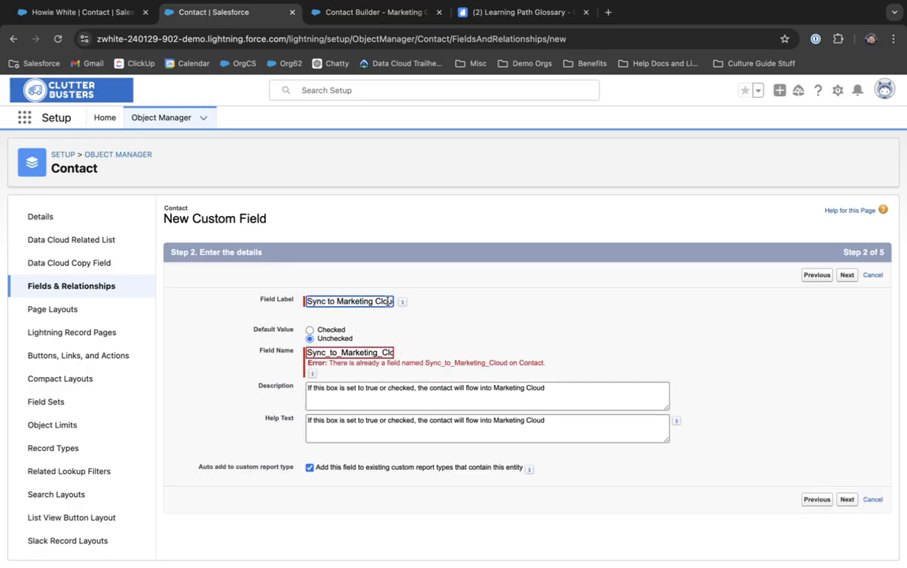
text(2)
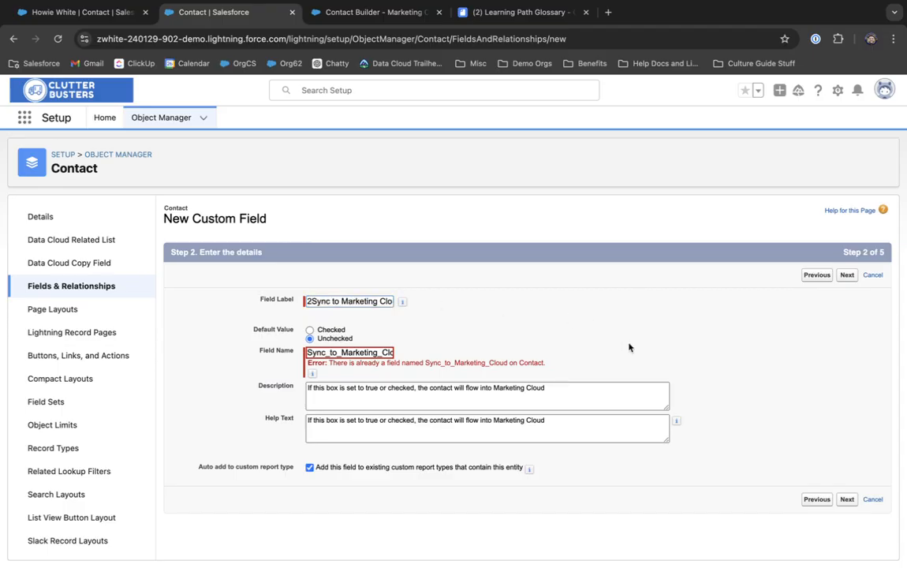
click(844, 499)
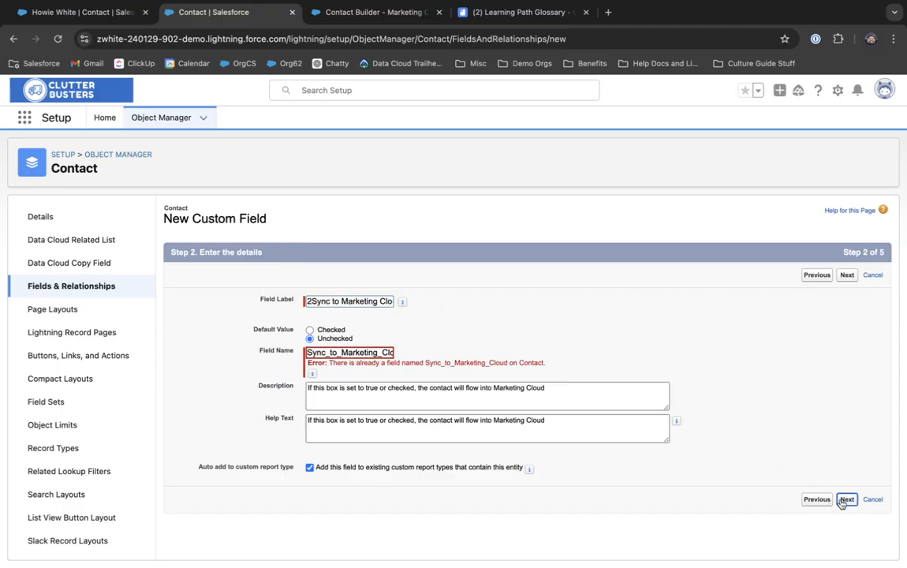
click(310, 354)
text(2)
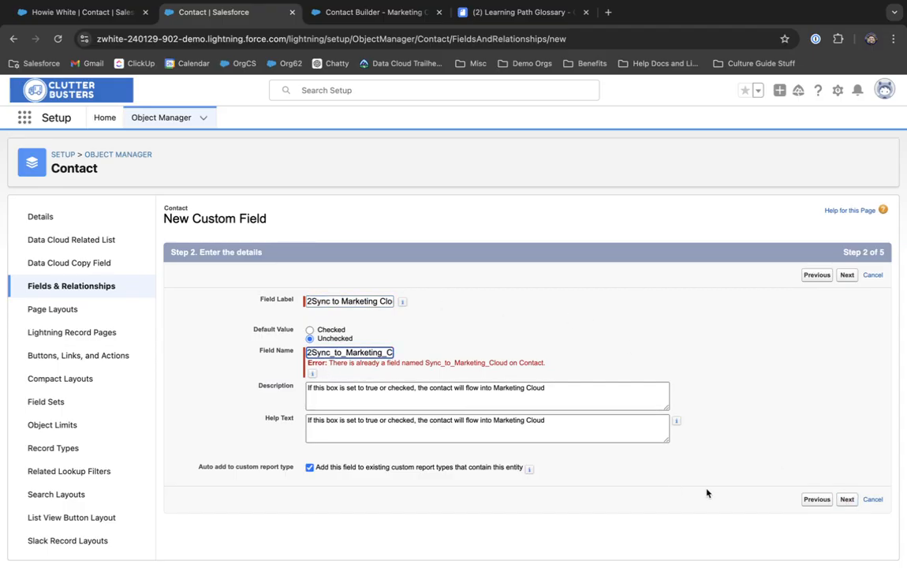
click(848, 501)
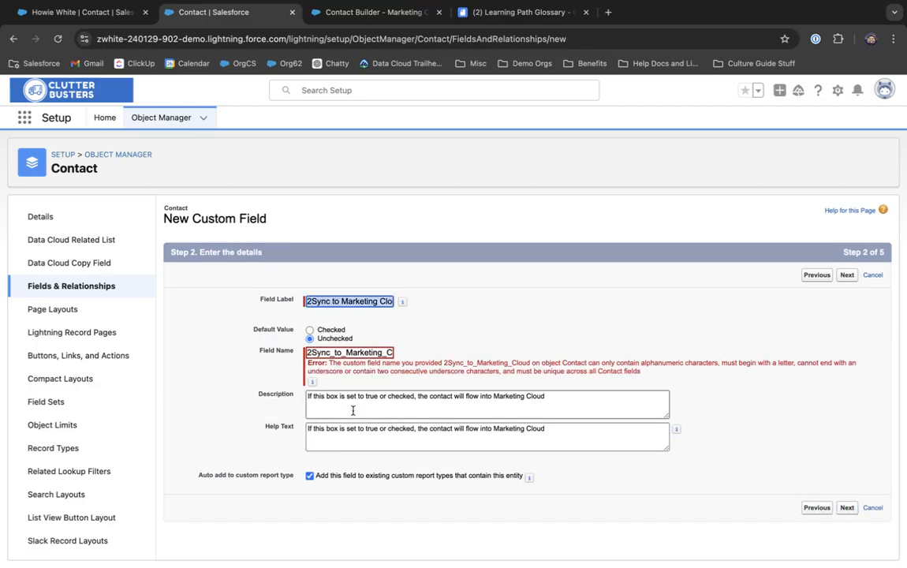
Step: Remove the leading 2s and replace the Field Name with 'SynctoMCE'
click(309, 352)
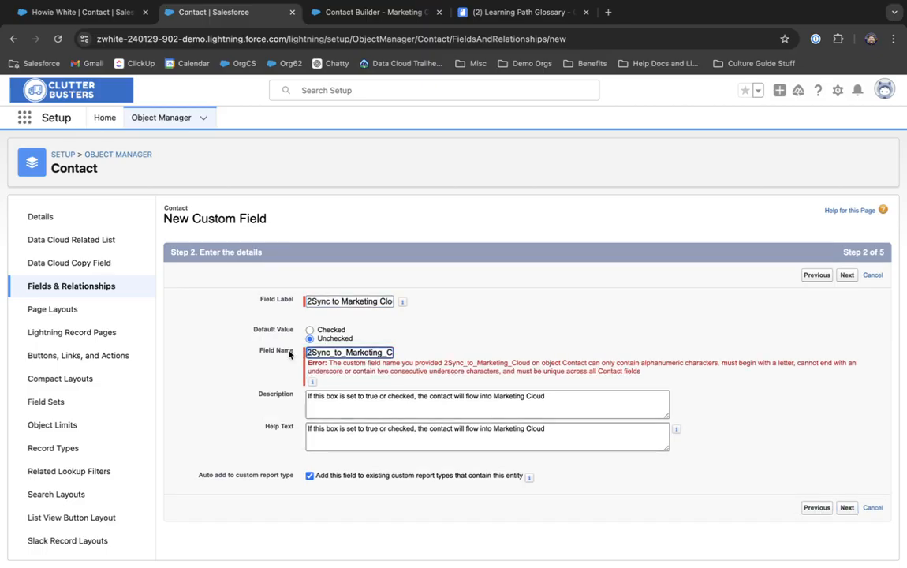
key(Delete)
click(301, 302)
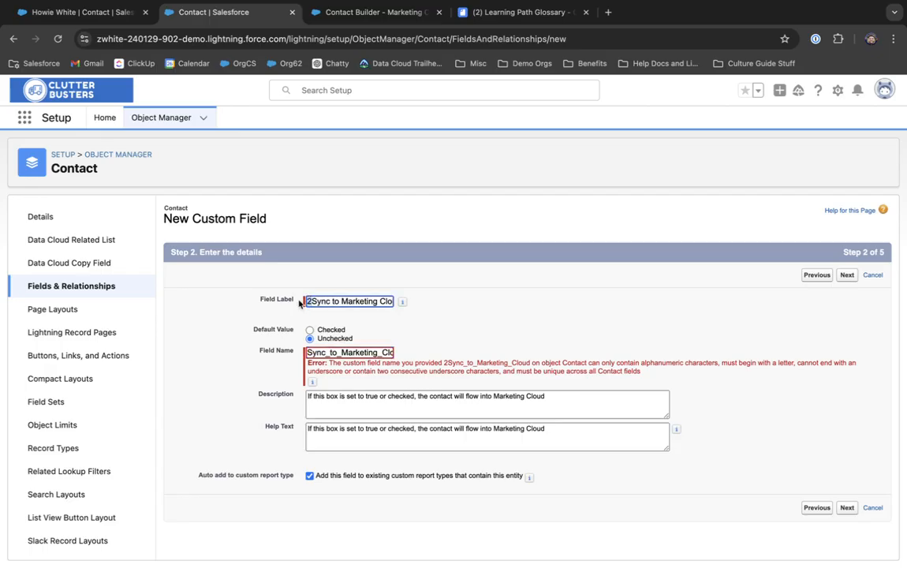
key(Delete)
key(super+Right)
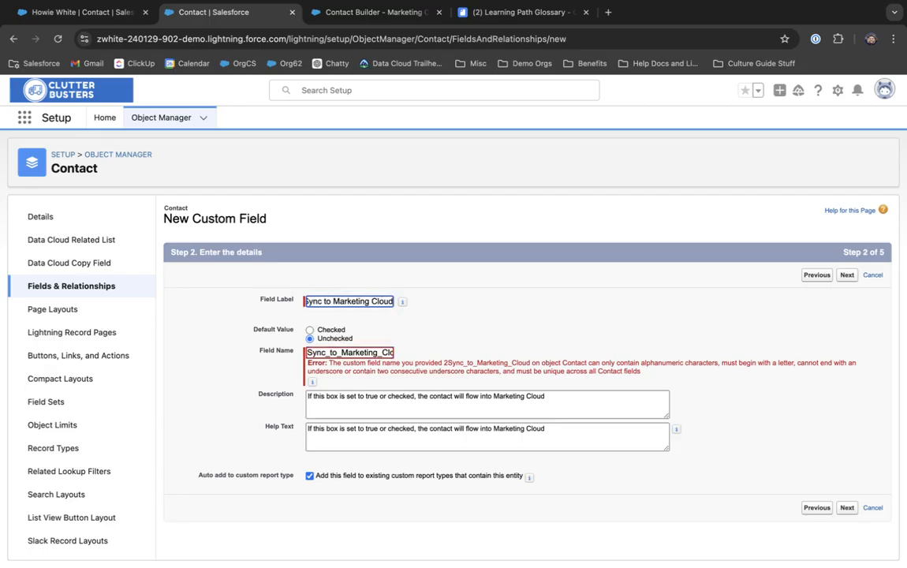
text(2)
click(381, 352)
key(super+Right)
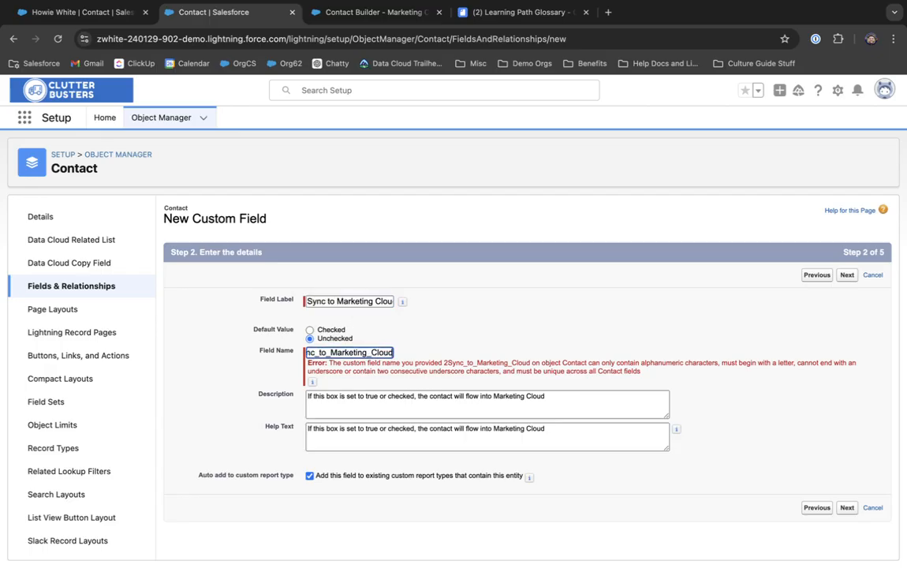
click(846, 507)
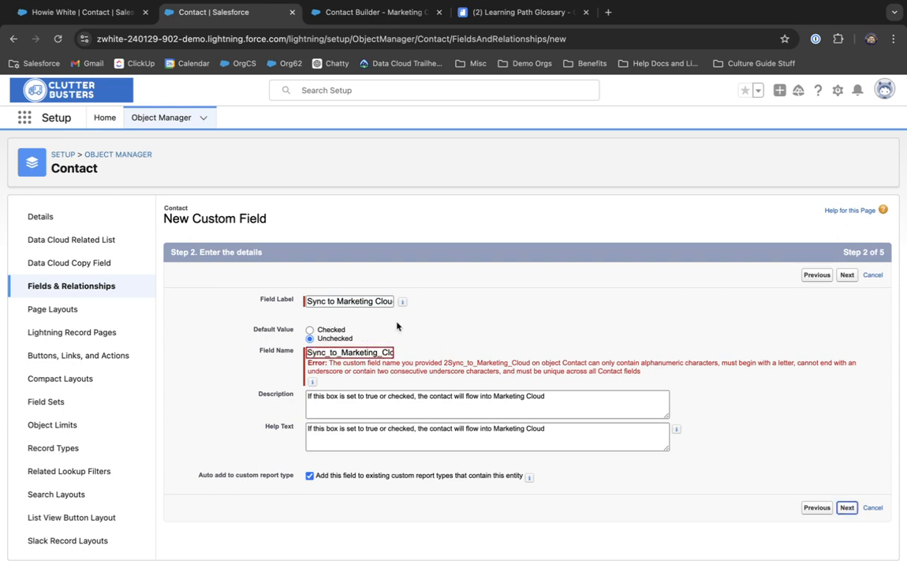
drag(316, 353, 462, 357)
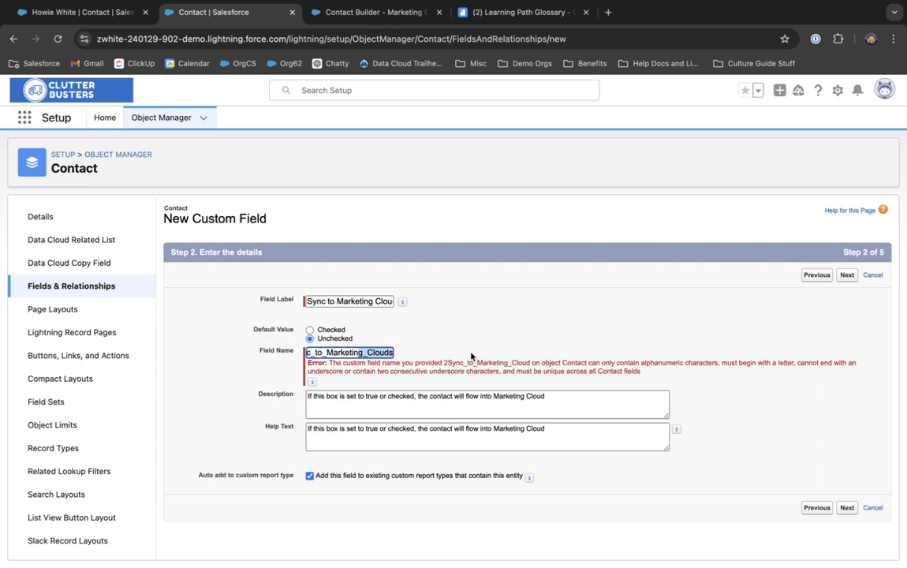
text(S)
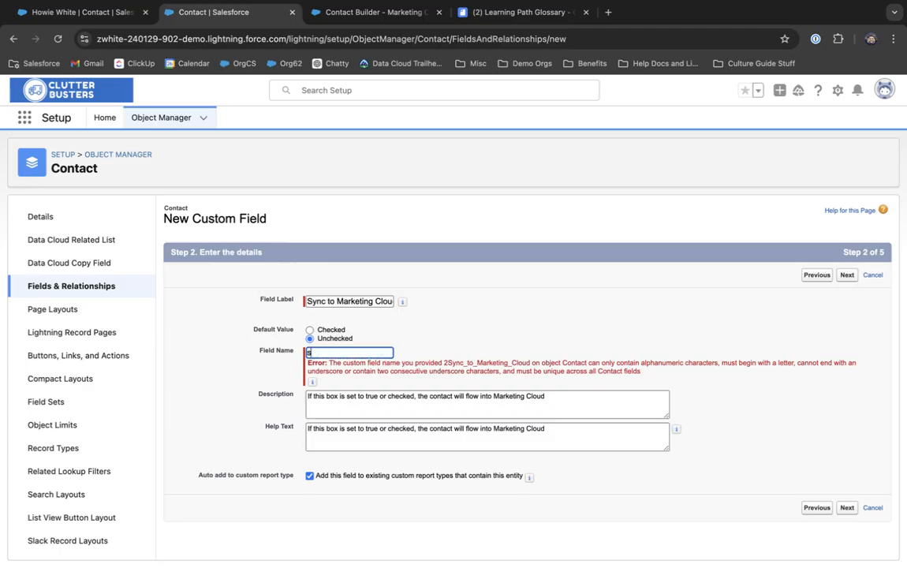
text(ynctoMCE)
Step: On the field-level security step, set the Visible and Read-Only header checkboxes for all profiles
key(Return)
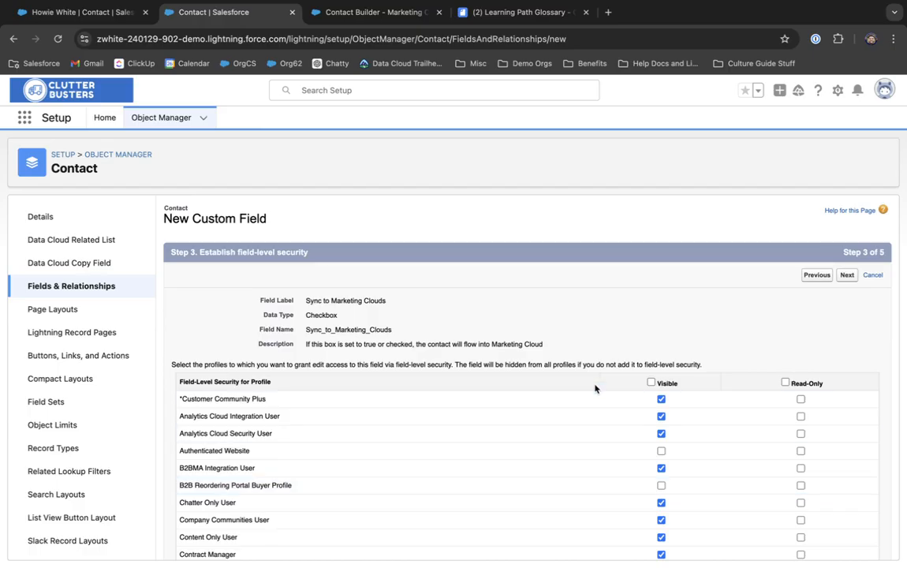
scroll(544, 374, down, 2)
scroll(544, 375, up, 3)
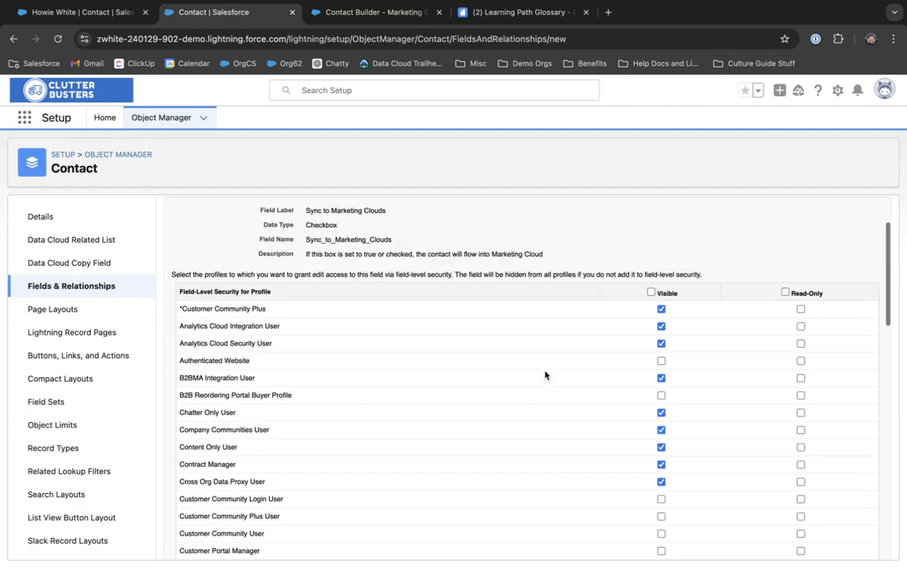
scroll(544, 374, up, 1)
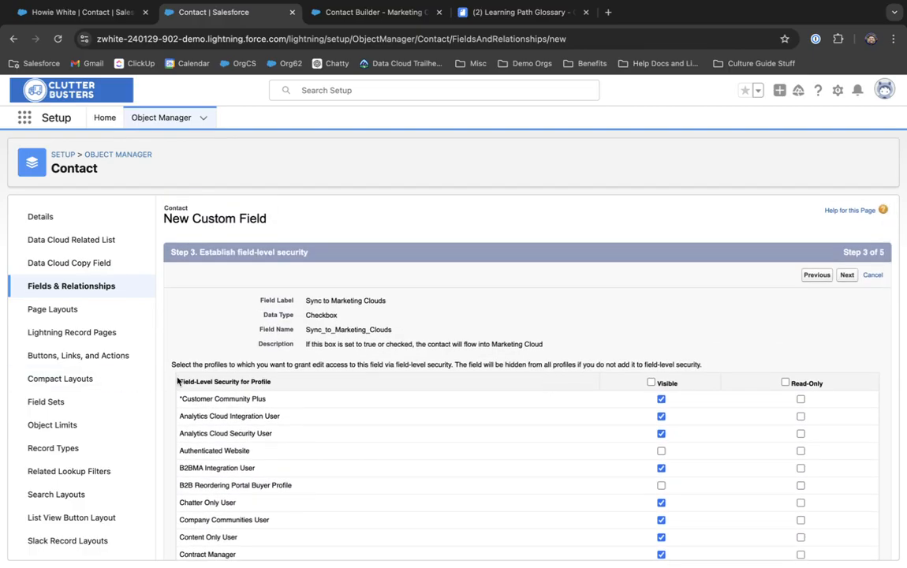
drag(179, 382, 298, 382)
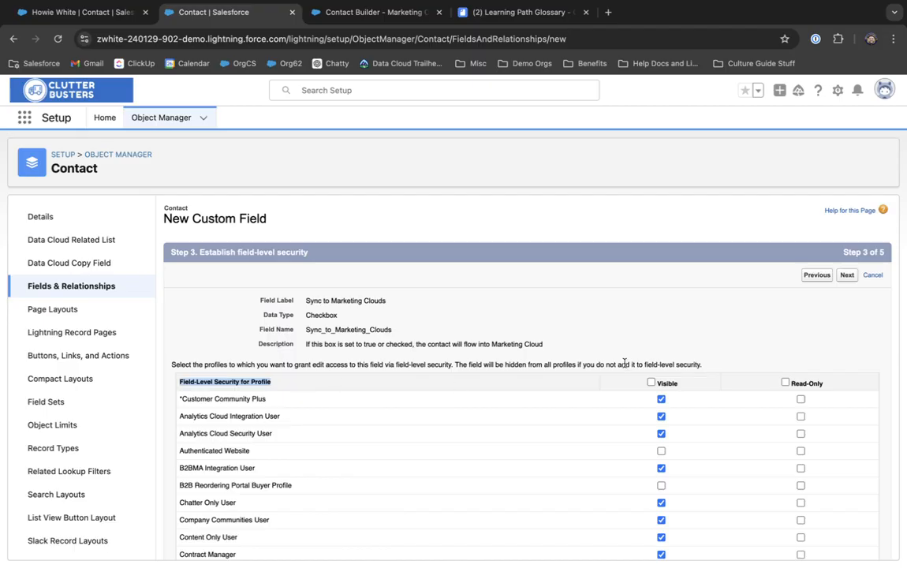
scroll(597, 319, down, 4)
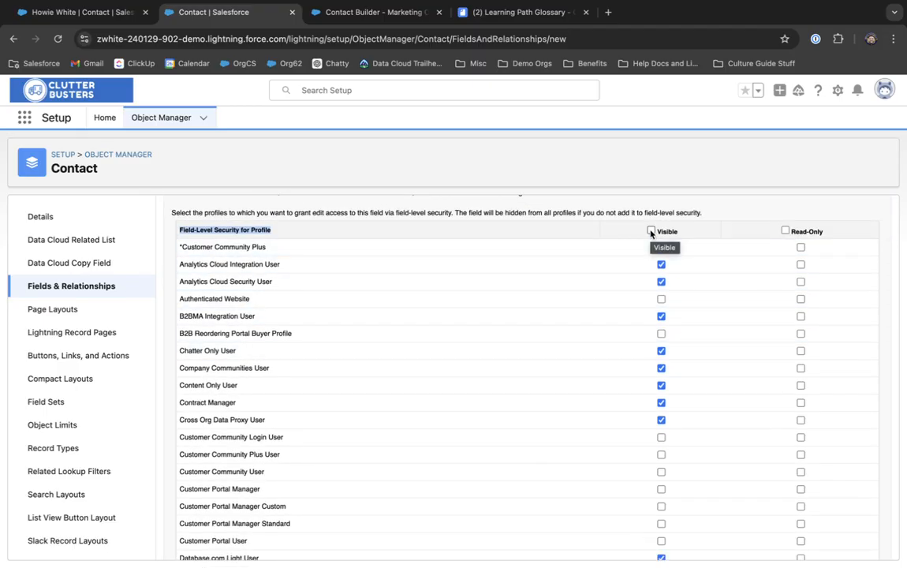
click(785, 229)
click(785, 229)
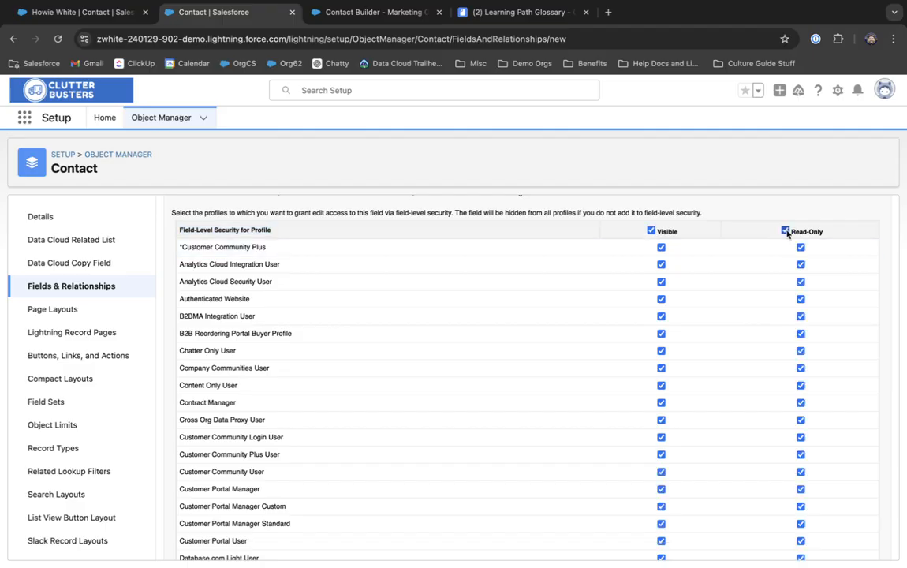
click(651, 230)
scroll(651, 233, down, 3)
scroll(651, 234, up, 3)
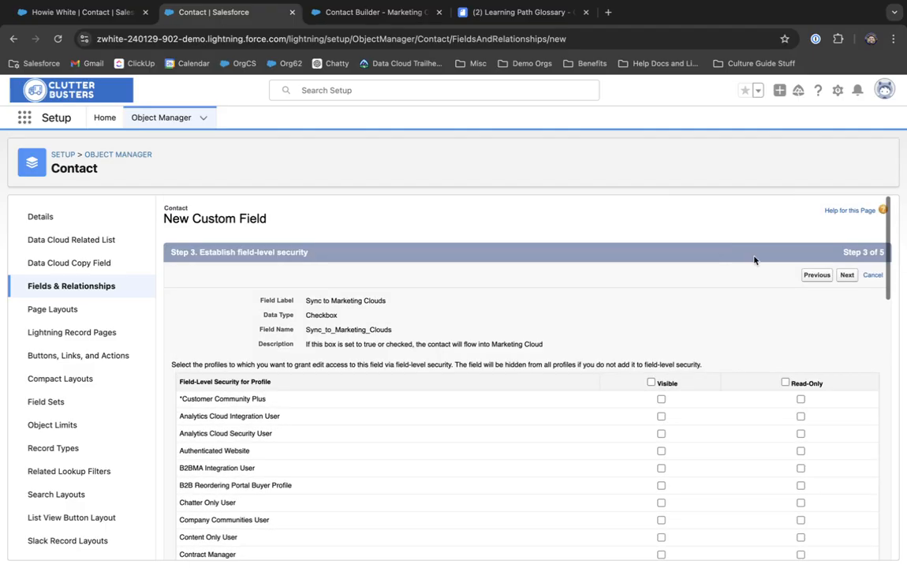
click(785, 381)
scroll(786, 378, down, 5)
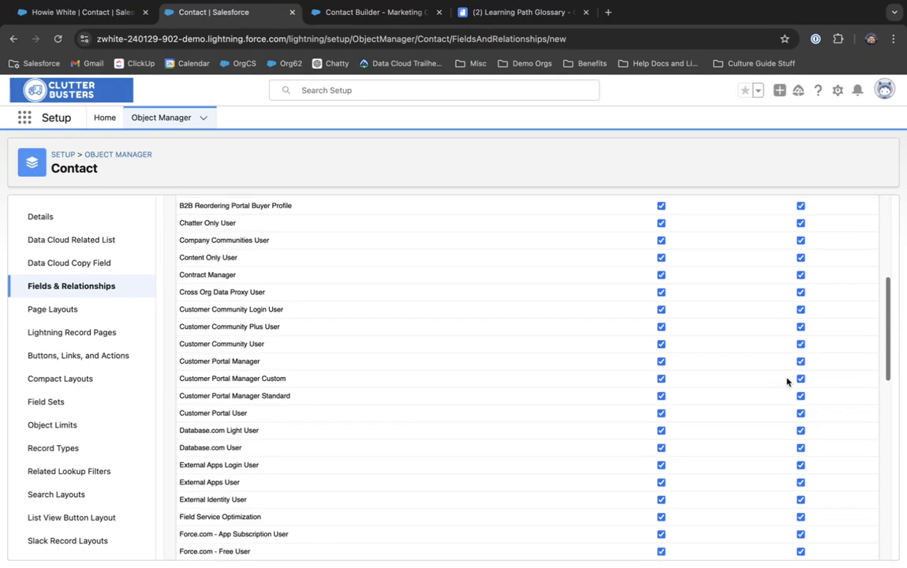
scroll(786, 378, up, 5)
click(650, 382)
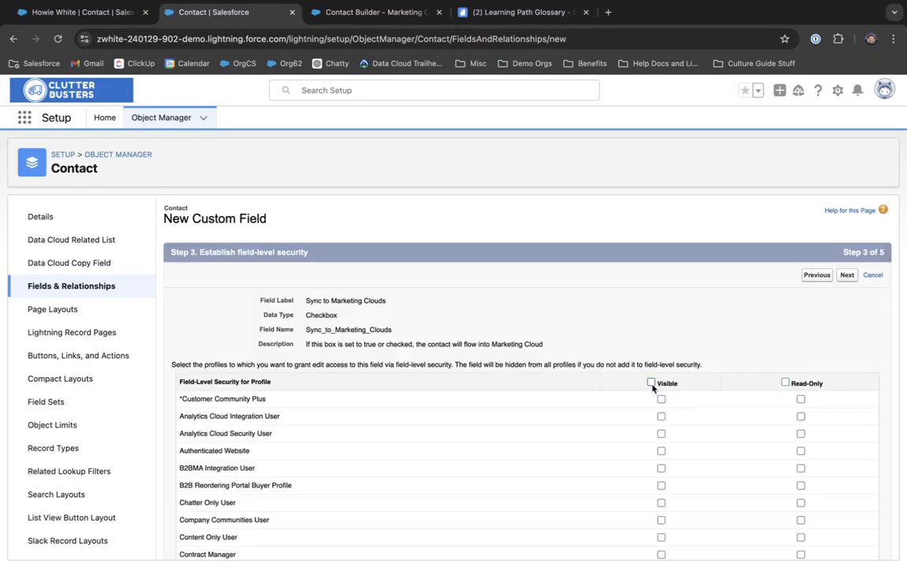
click(651, 382)
scroll(652, 386, down, 10)
scroll(652, 386, down, 5)
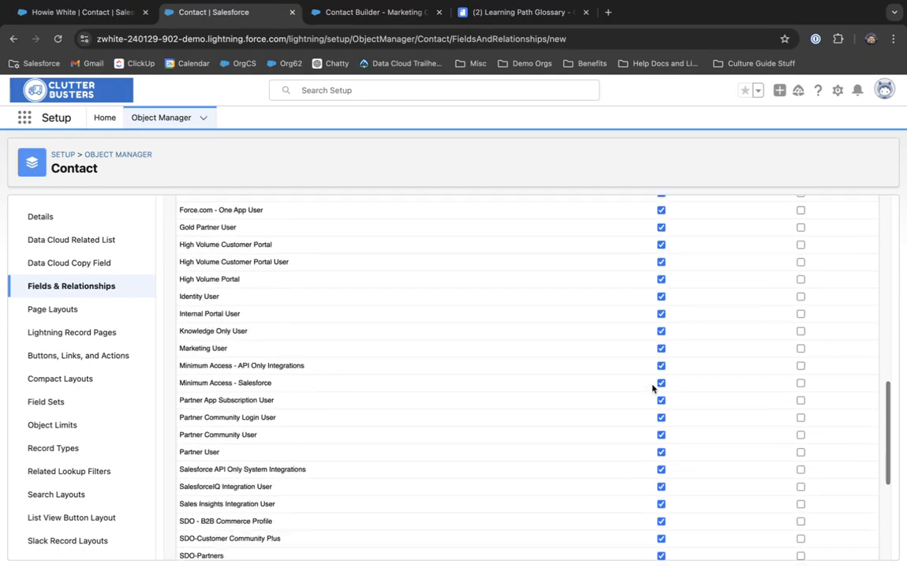
scroll(761, 391, up, 15)
click(784, 382)
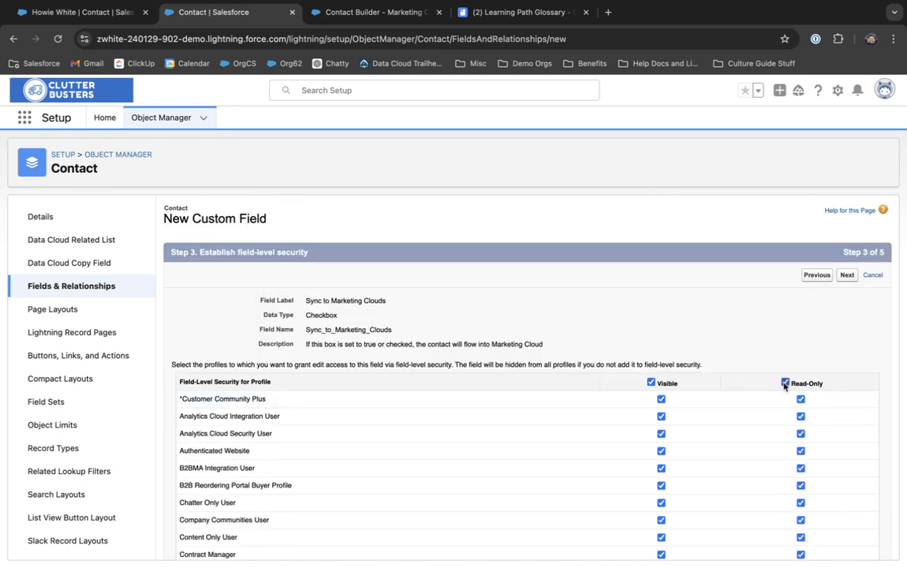
scroll(785, 382, down, 20)
scroll(630, 479, up, 20)
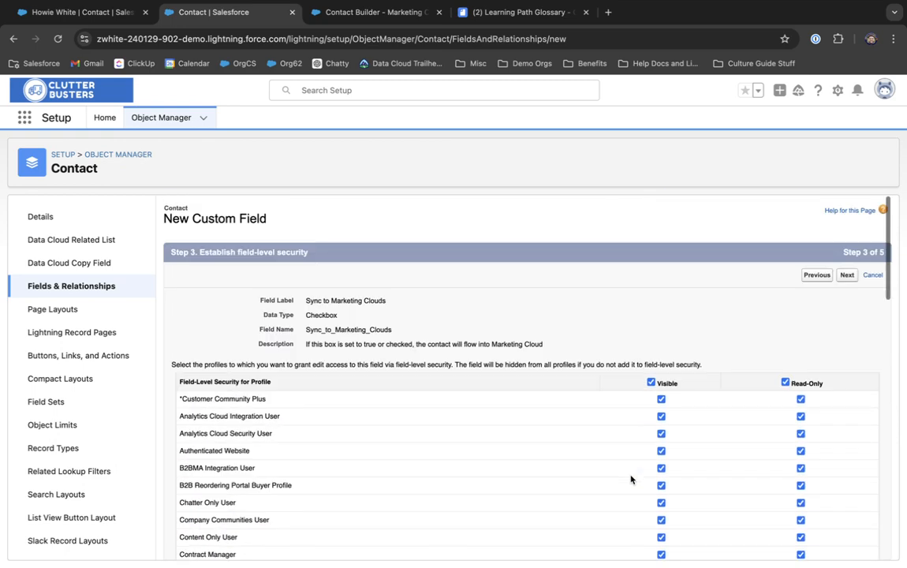
click(651, 382)
scroll(672, 365, down, 20)
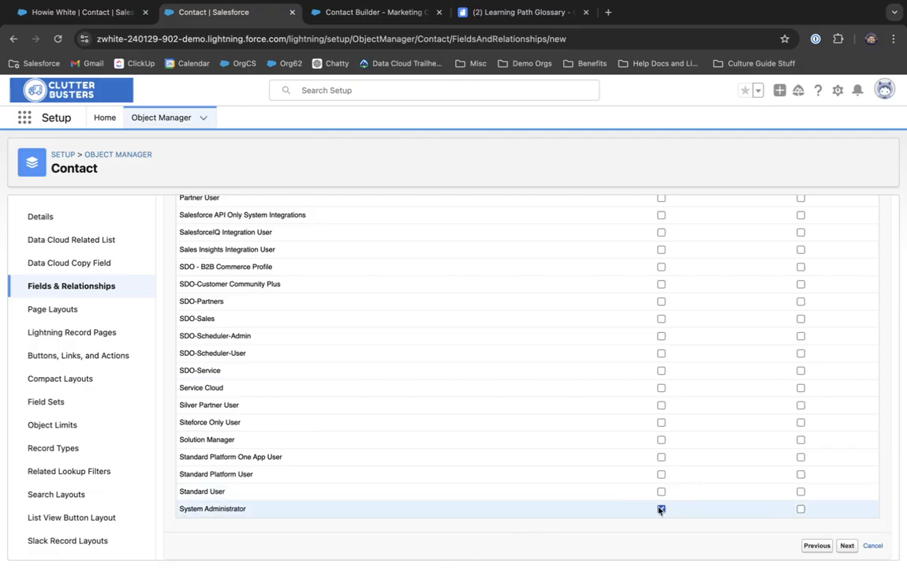
Step: Leave System Administrator visible and editable while other profiles stay visible and read-only
click(801, 510)
scroll(749, 397, up, 20)
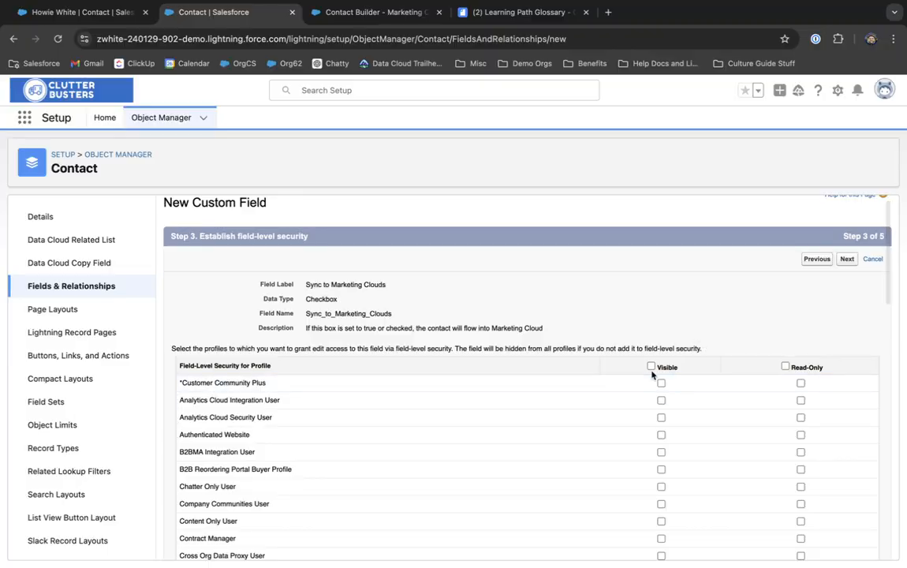
click(785, 367)
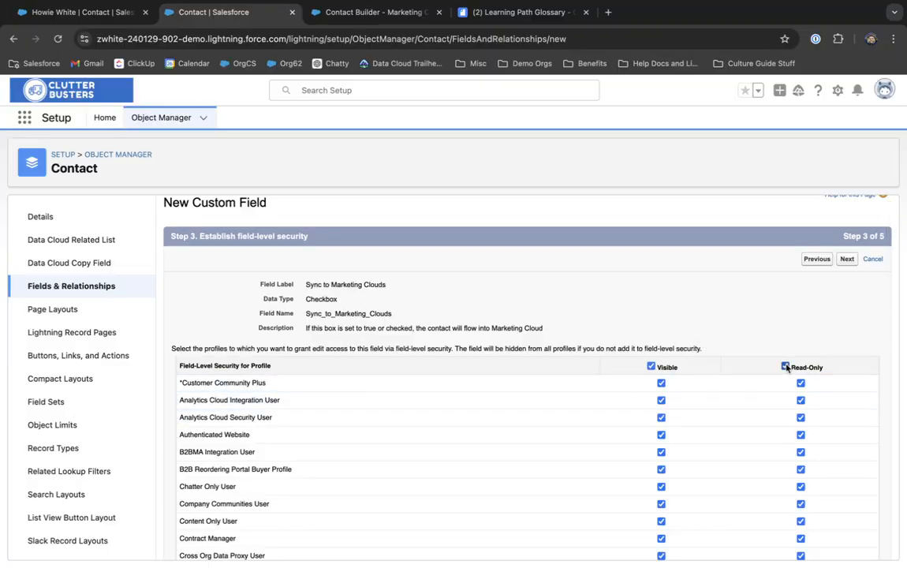
scroll(785, 363, down, 1)
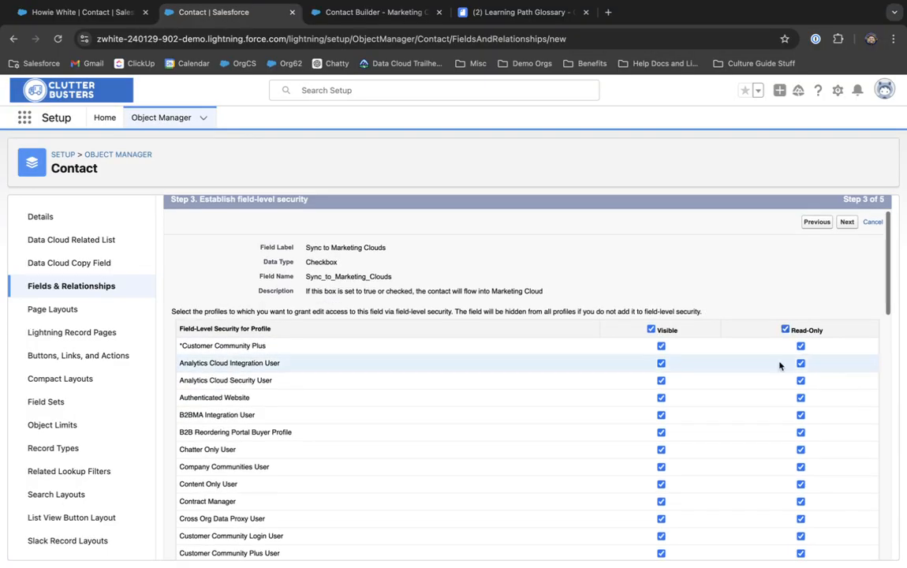
click(649, 329)
scroll(653, 344, down, 15)
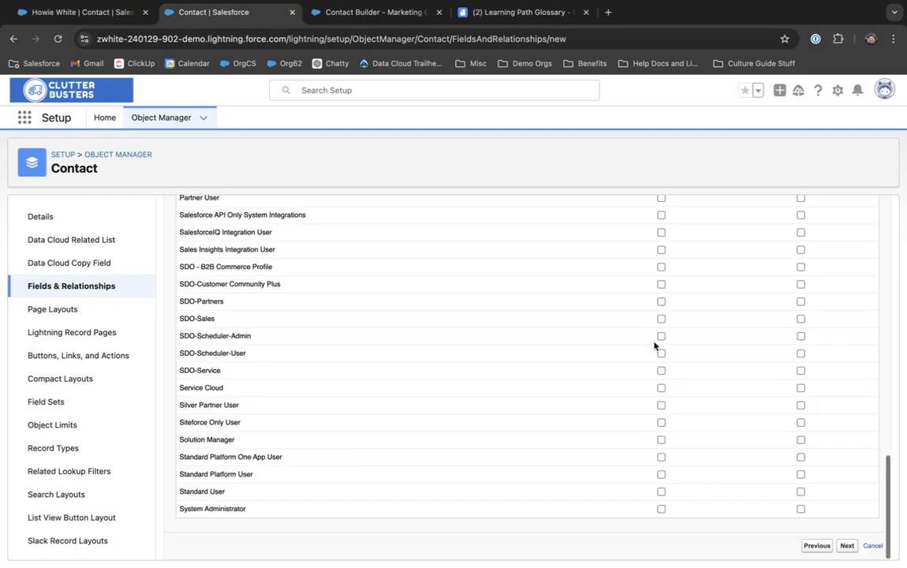
click(660, 509)
scroll(708, 421, up, 15)
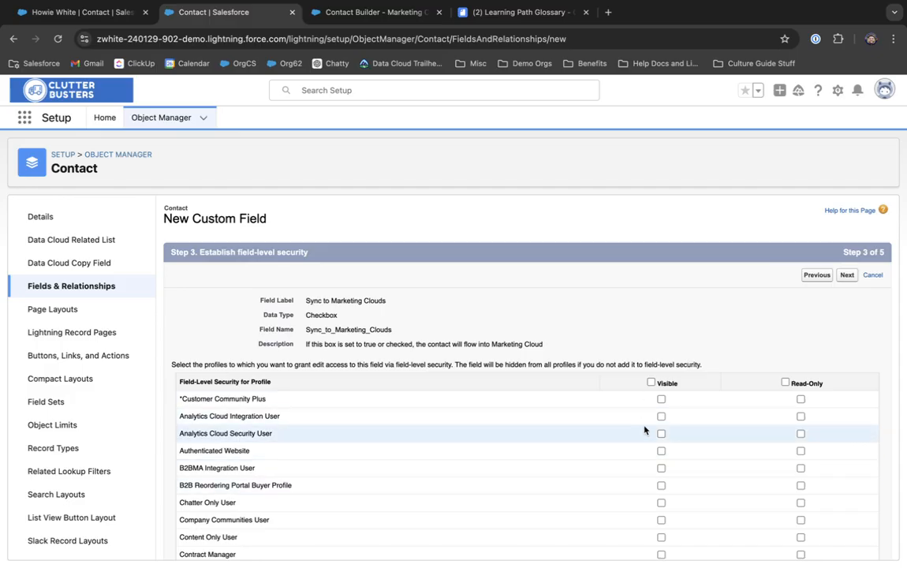
click(784, 381)
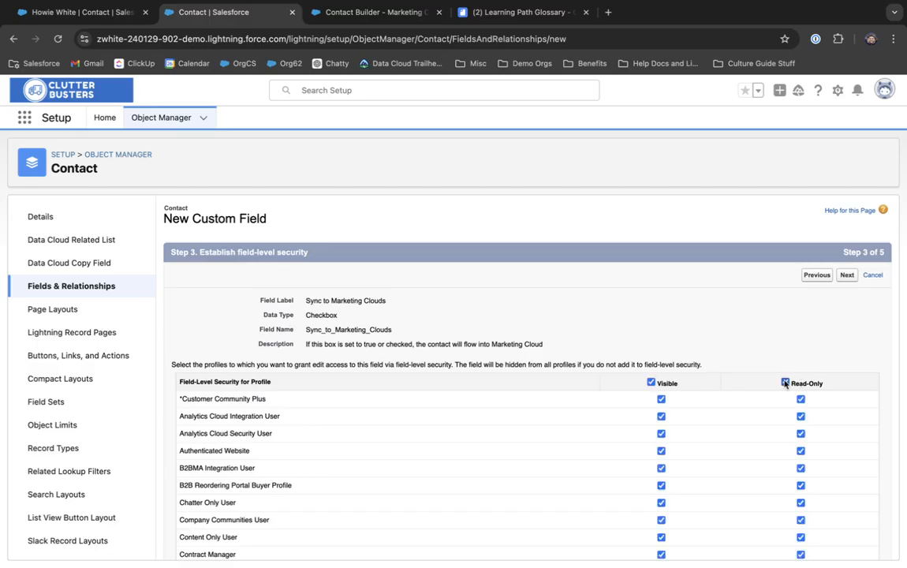
scroll(785, 381, down, 10)
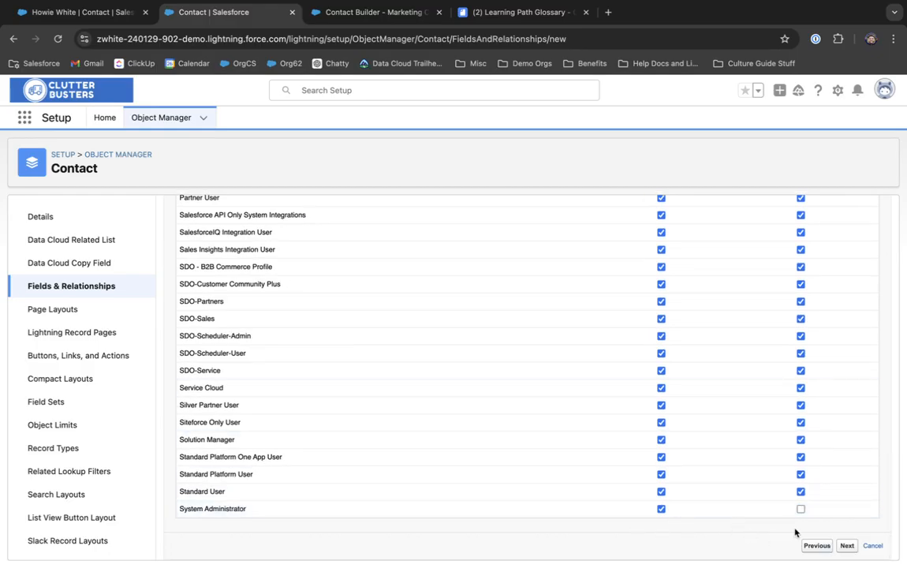
scroll(698, 483, up, 1)
scroll(697, 483, up, 15)
scroll(698, 483, down, 15)
scroll(726, 385, up, 15)
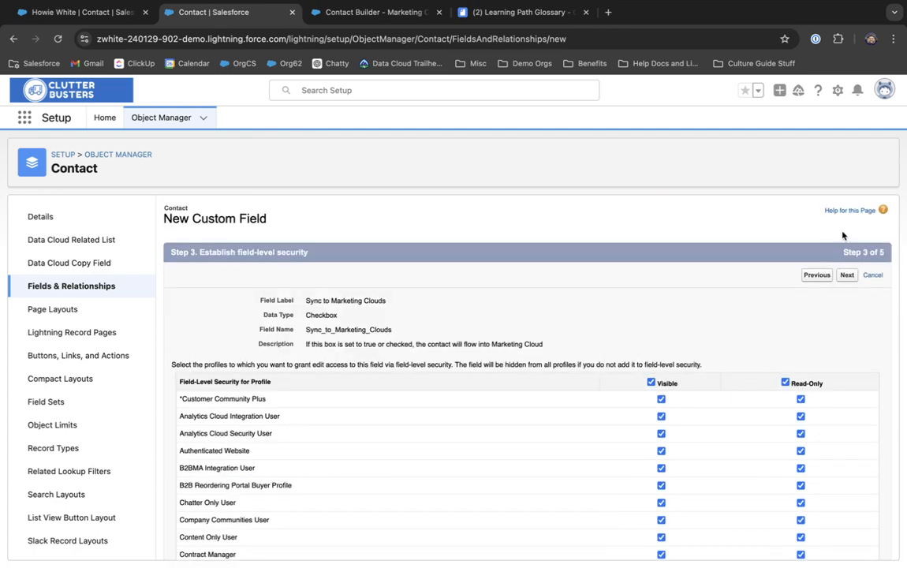
Step: Advance the field wizard to the record page placement step and point out where the field goes
click(846, 275)
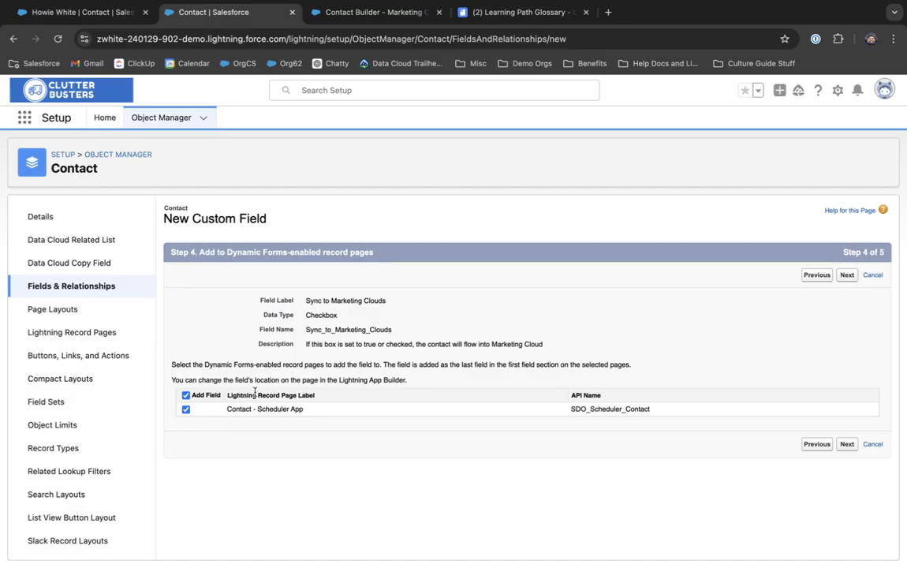
drag(228, 397, 361, 369)
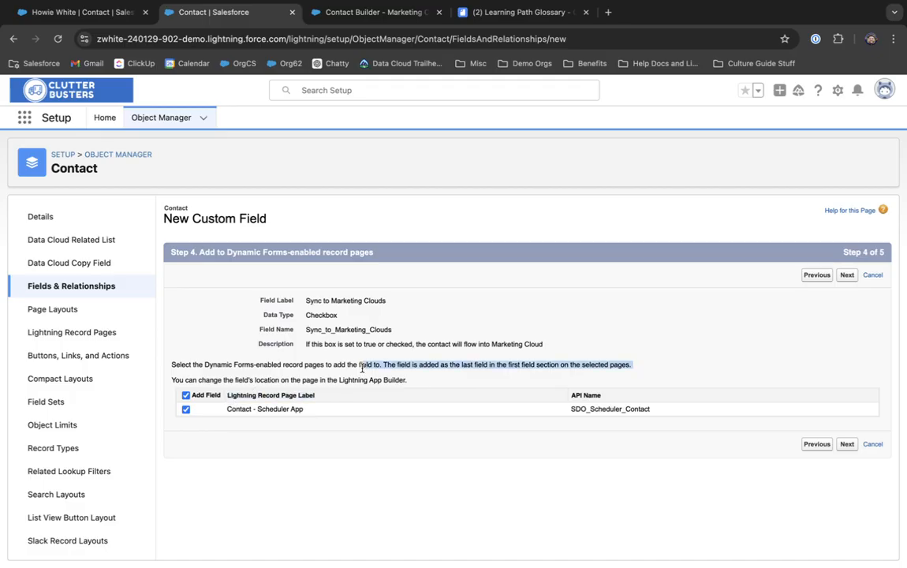
click(434, 322)
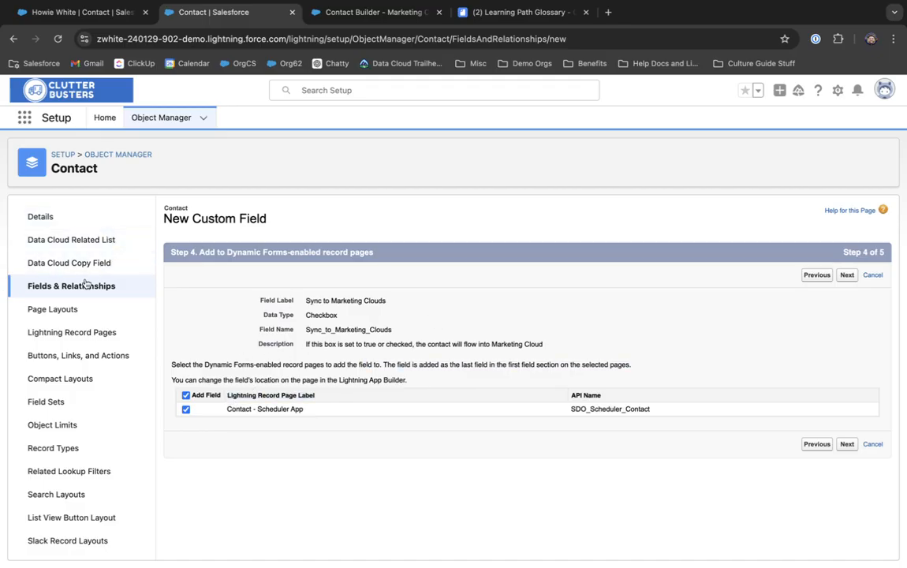
Step: Search the Contact fields for 'sync' and open the Sync To Marketing Cloud field details
click(110, 284)
click(537, 217)
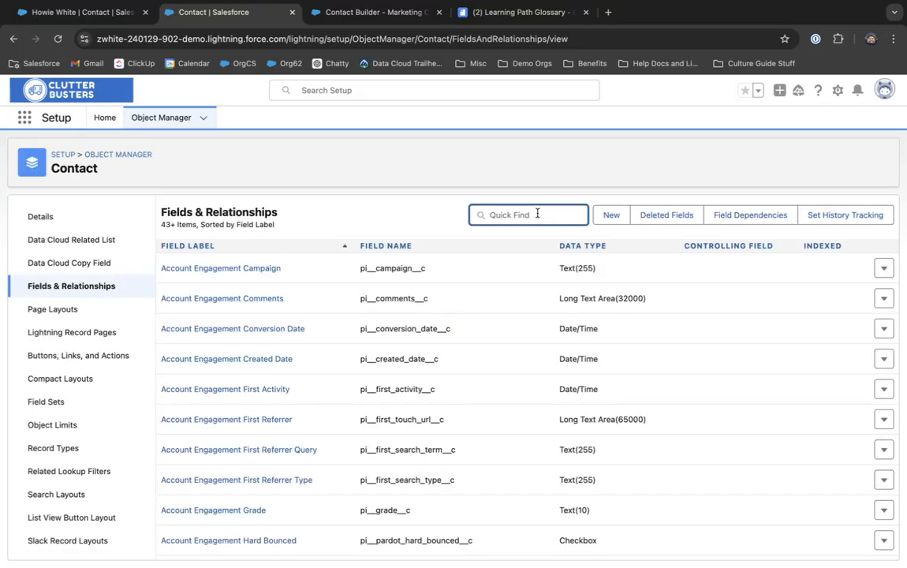
text(sync)
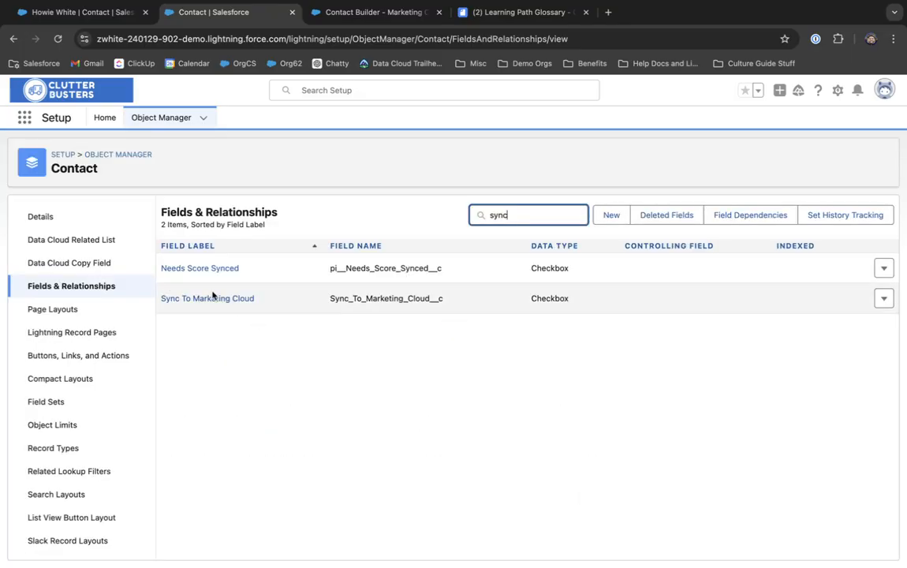
click(211, 298)
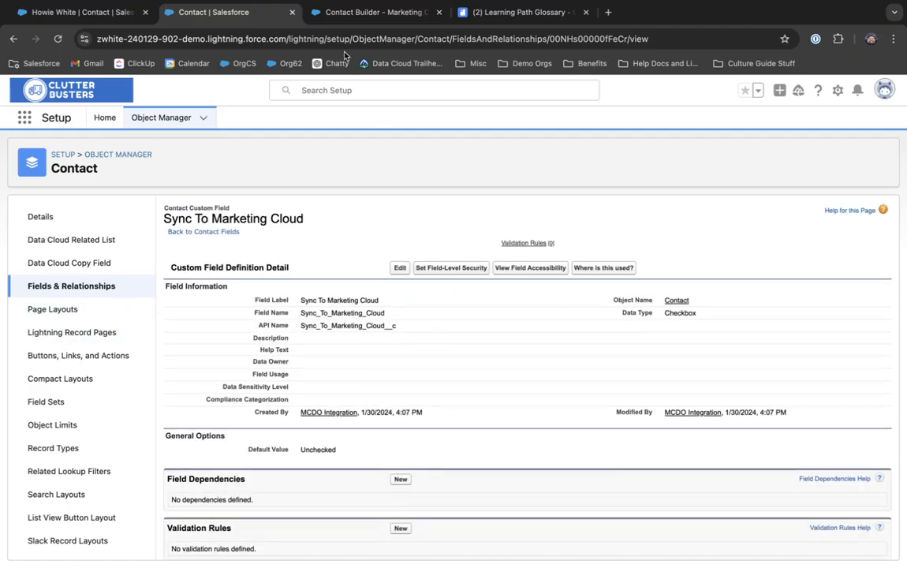
Step: Glance at Contact Builder's sync settings, go to Setup Home, then return to the contact record
click(356, 13)
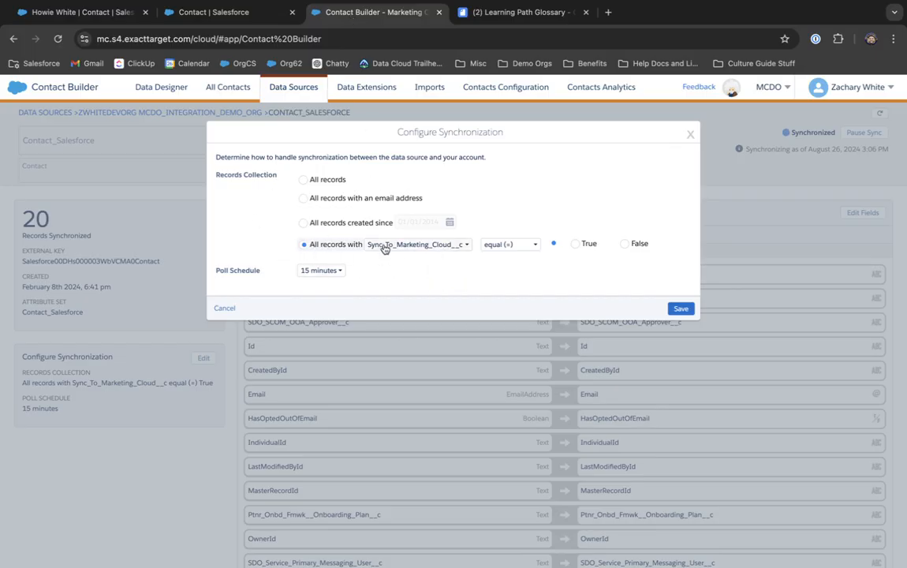
click(197, 12)
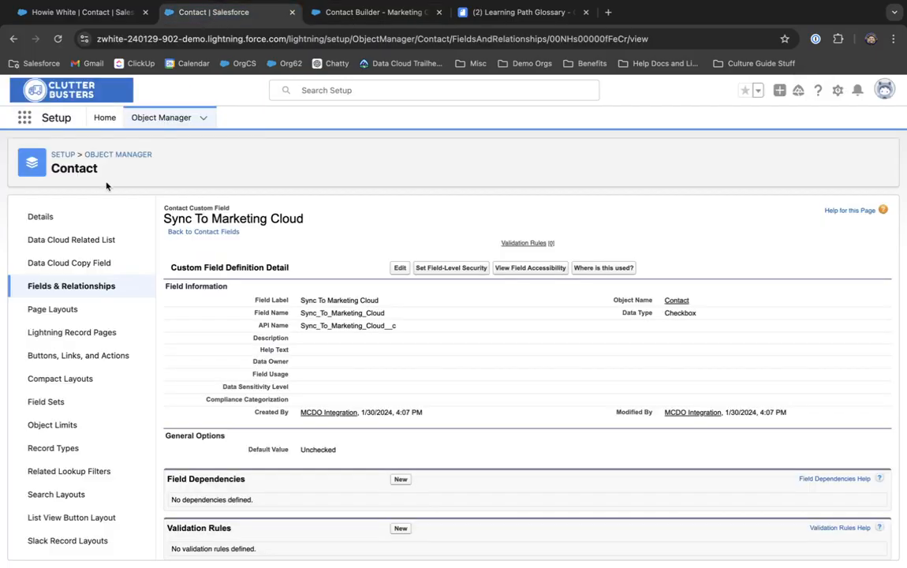
click(105, 116)
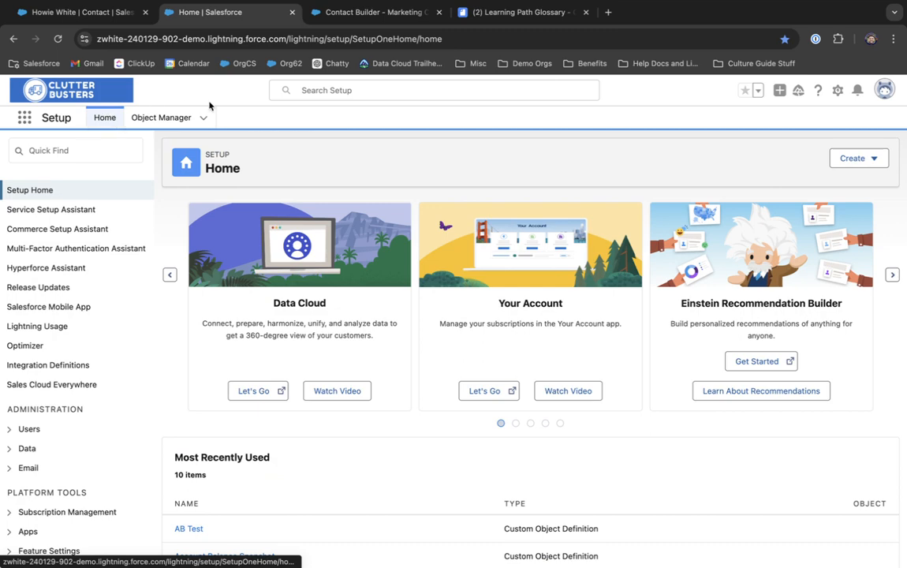
click(339, 11)
click(75, 12)
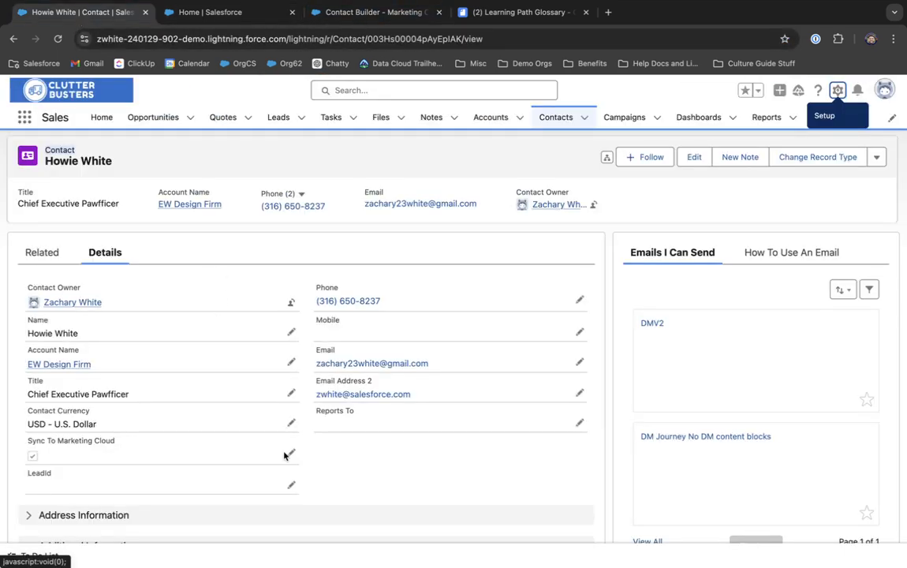
Step: Find 'flows' in Setup Quick Find, open the Flows list, and select Sync To MC Automation
click(386, 12)
click(210, 11)
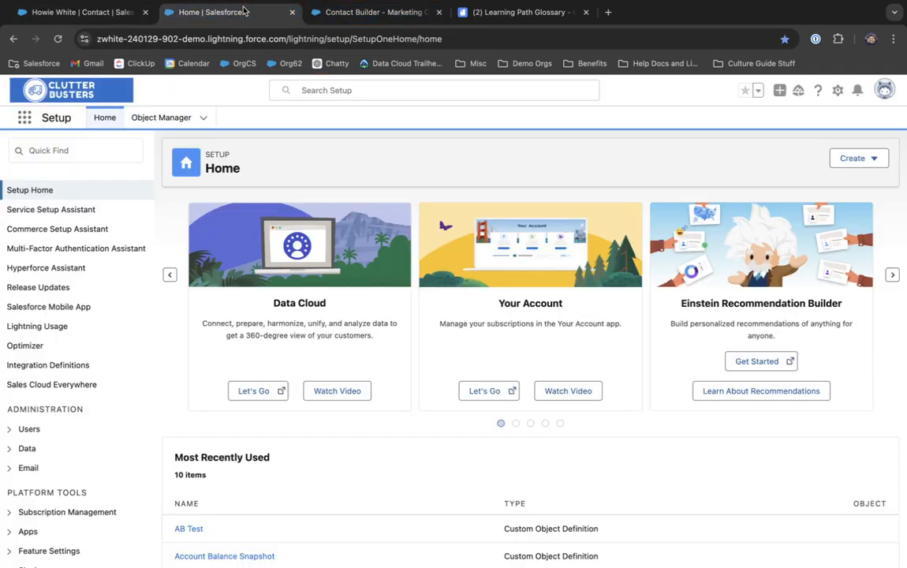
click(75, 150)
text(flows)
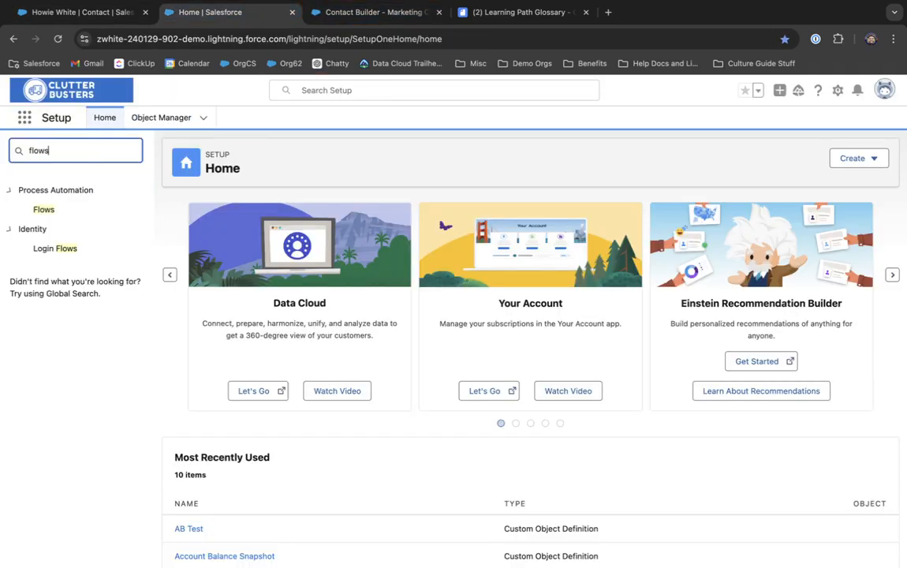
click(44, 210)
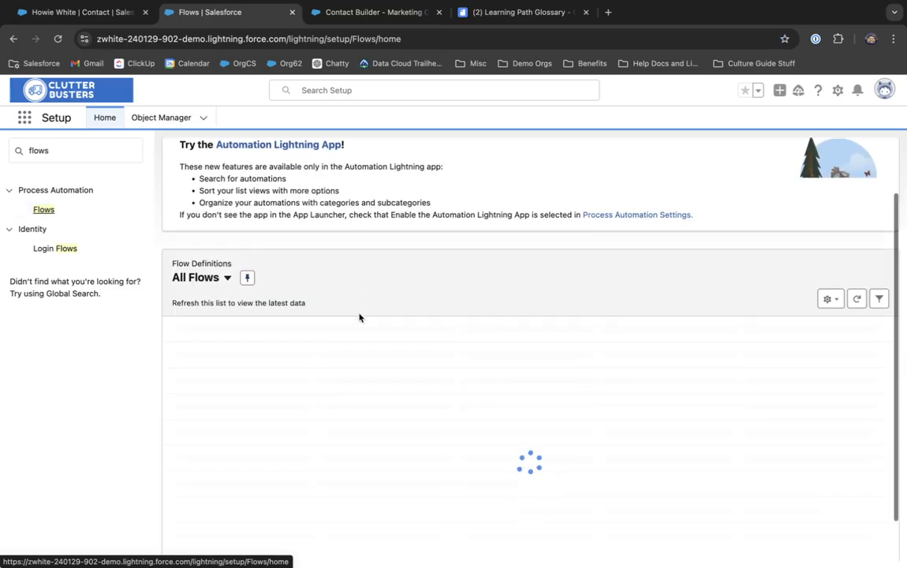
scroll(360, 318, down, 3)
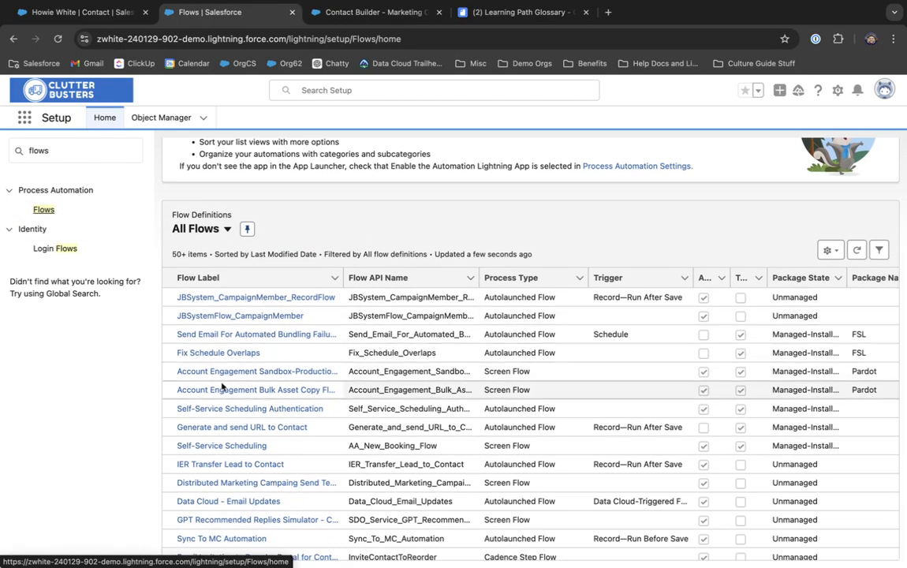
scroll(225, 387, down, 3)
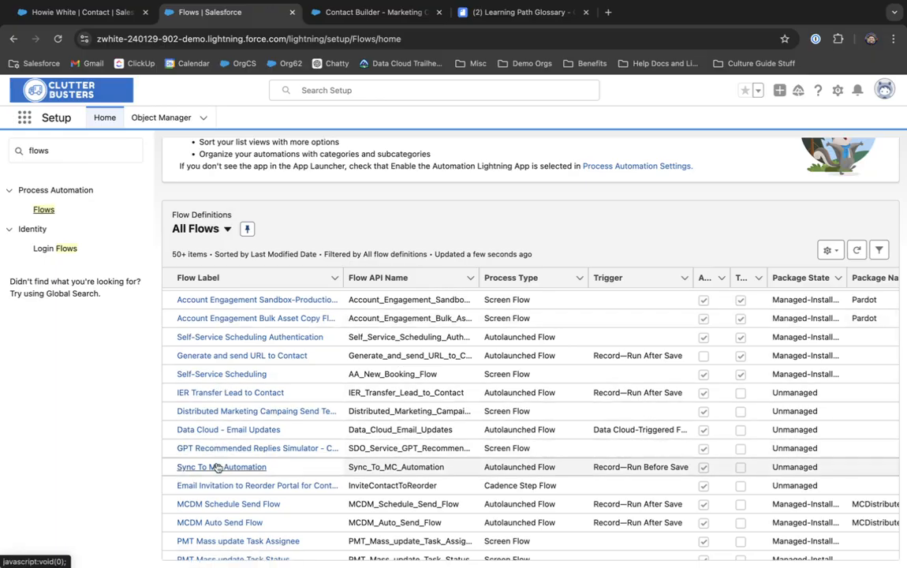
click(216, 467)
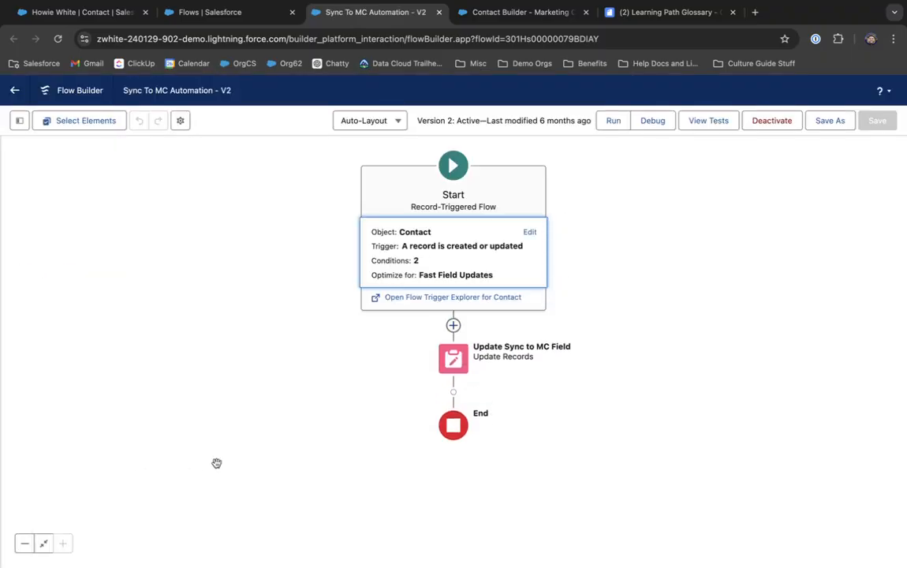
Step: Open the Start element's settings and inspect the Email and FirstName Is Null False entry conditions
click(530, 232)
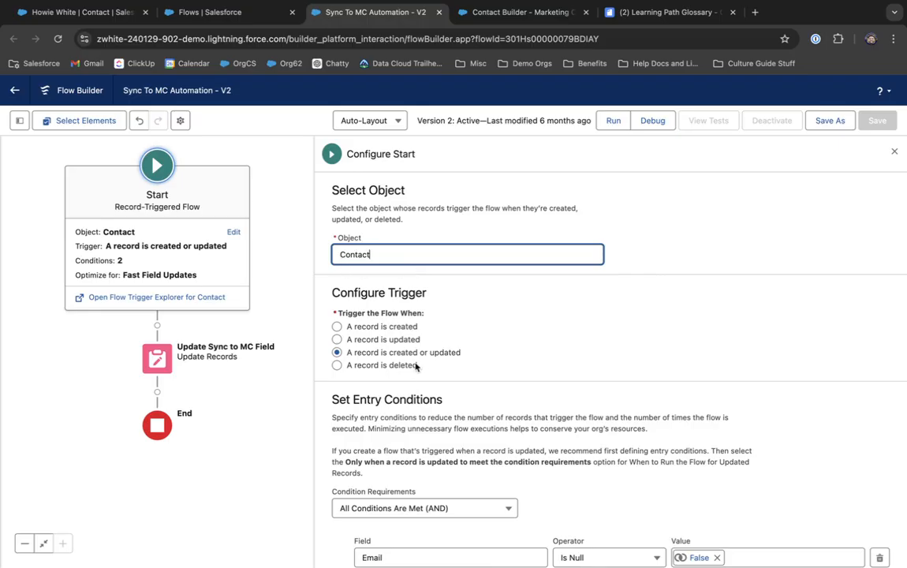
scroll(416, 367, down, 4)
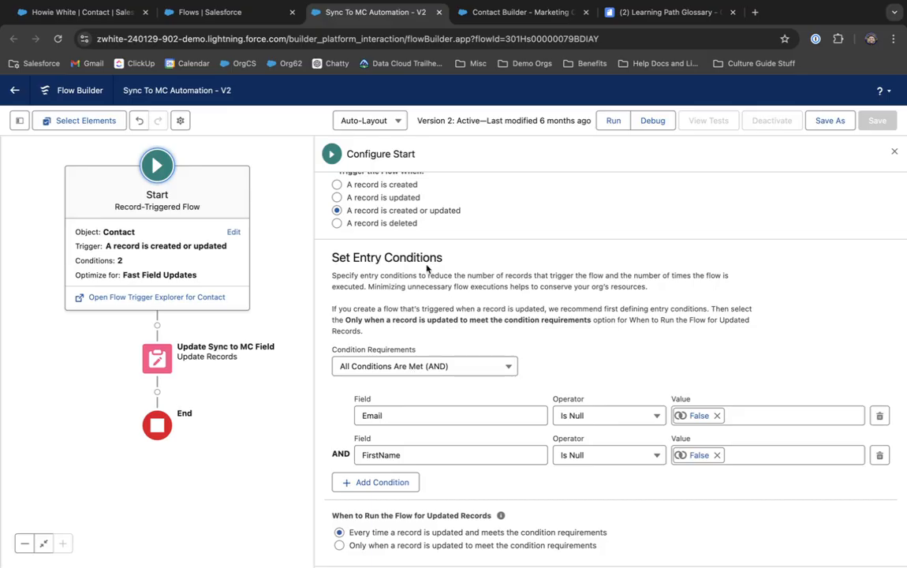
scroll(415, 367, up, 3)
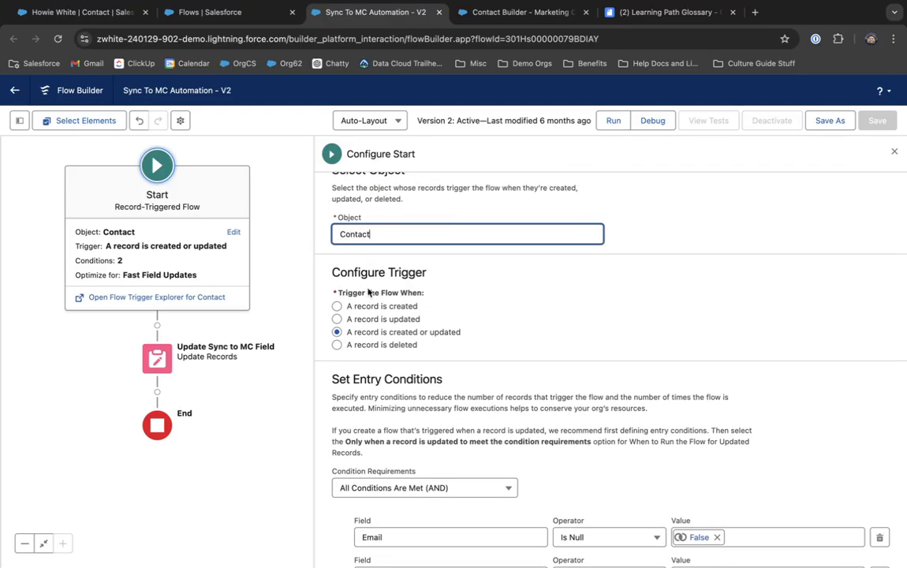
scroll(388, 337, down, 3)
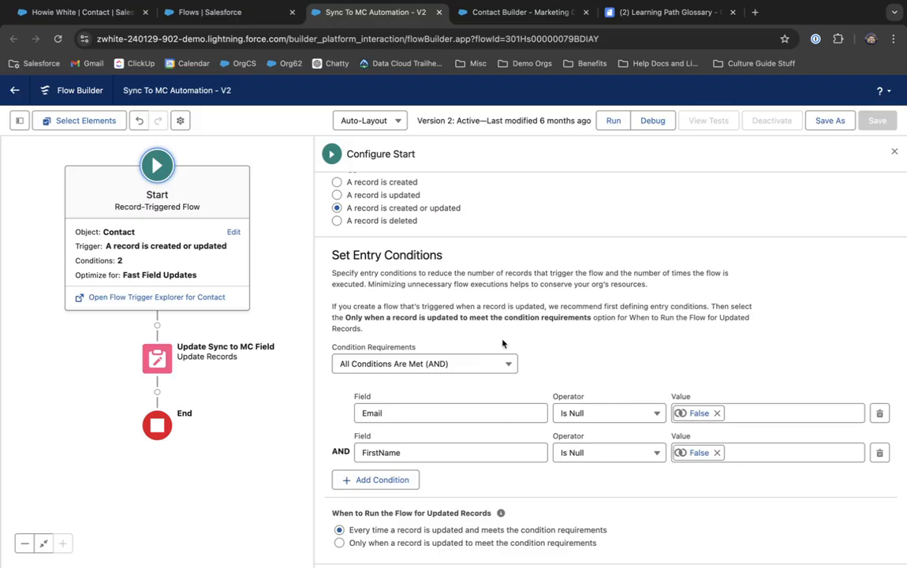
click(407, 410)
click(362, 452)
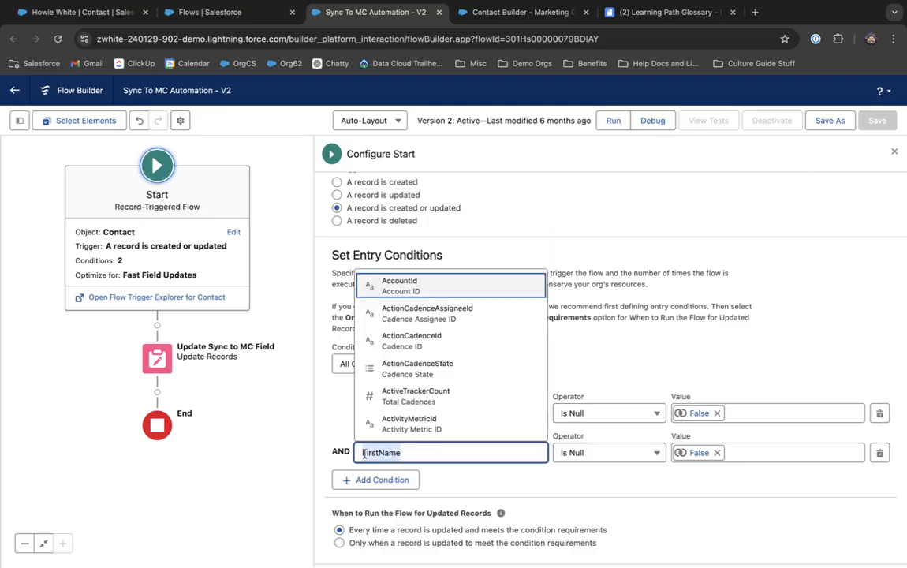
click(622, 342)
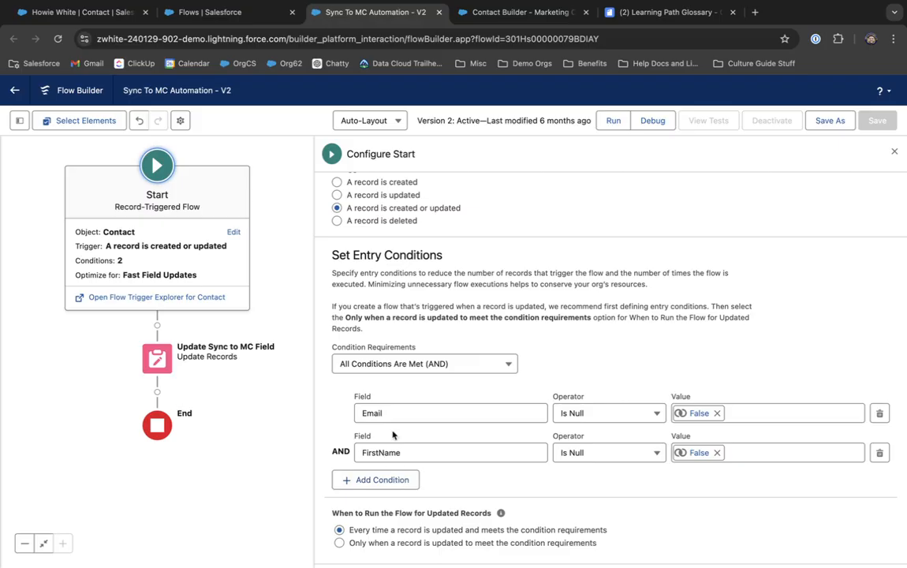
click(394, 479)
click(387, 491)
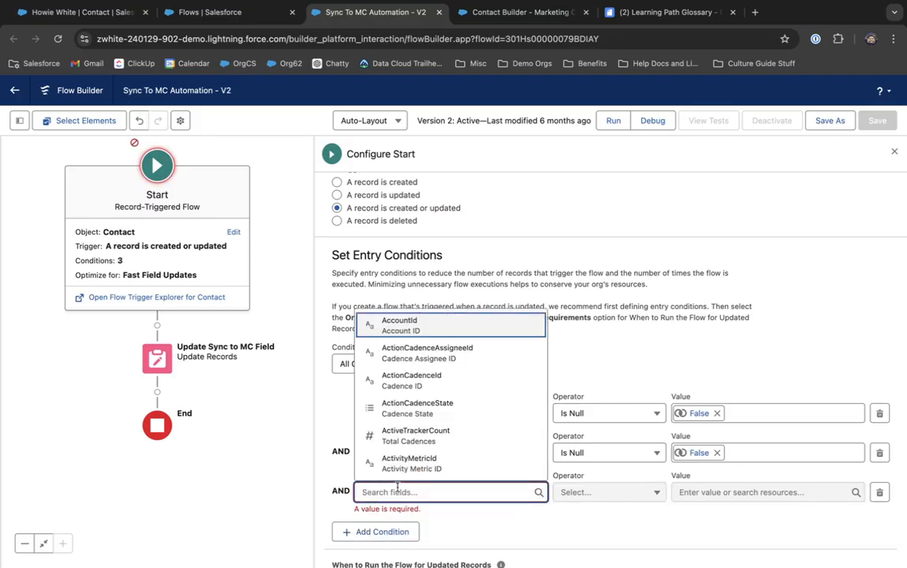
text(last)
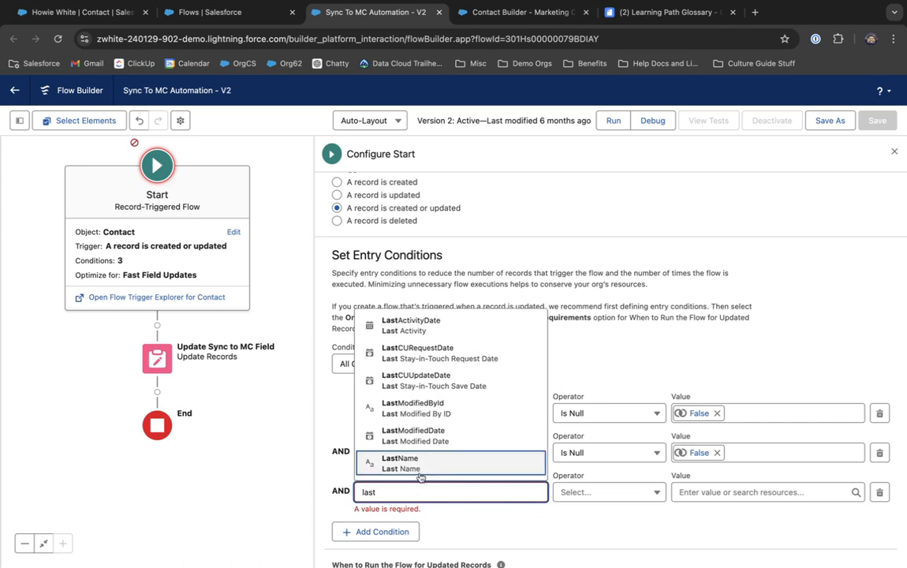
click(377, 462)
click(397, 531)
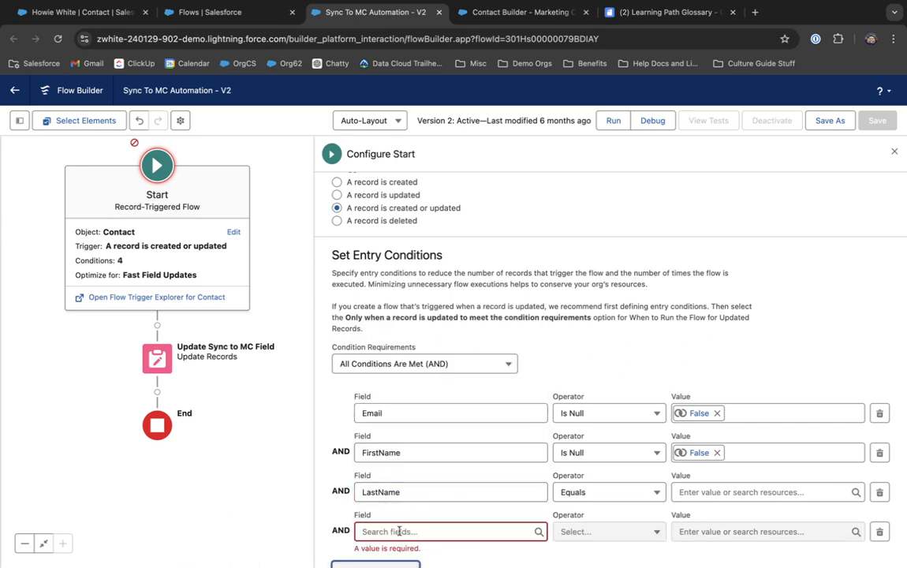
click(404, 530)
text(opt)
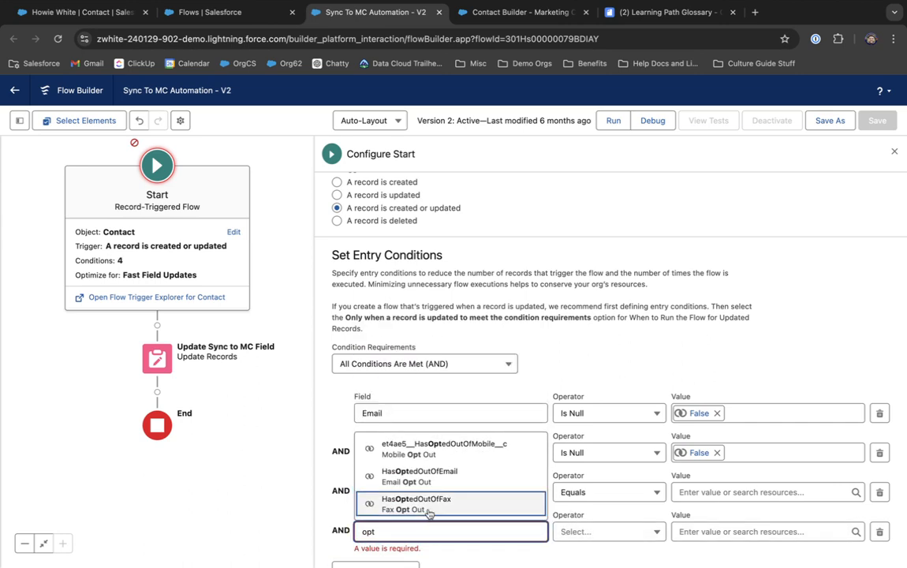
click(433, 481)
scroll(432, 482, down, 2)
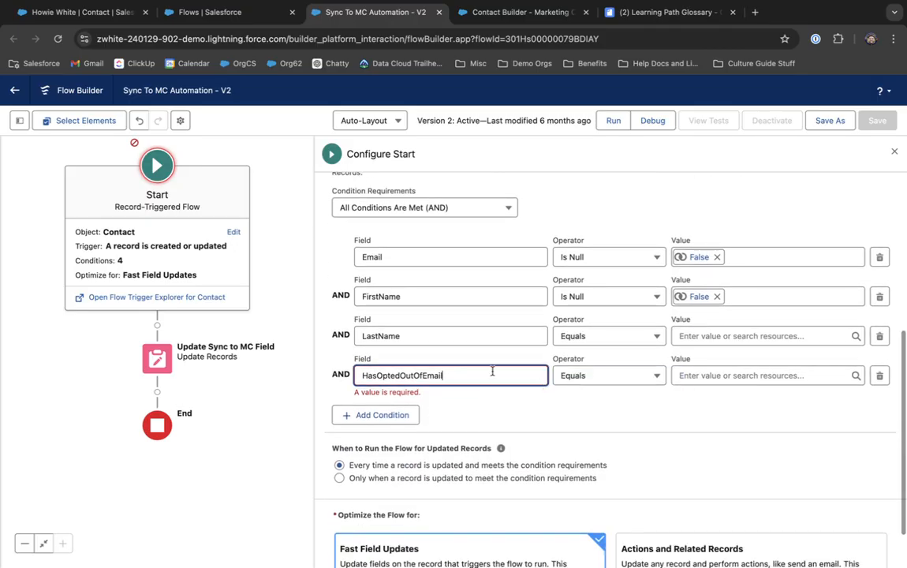
click(390, 418)
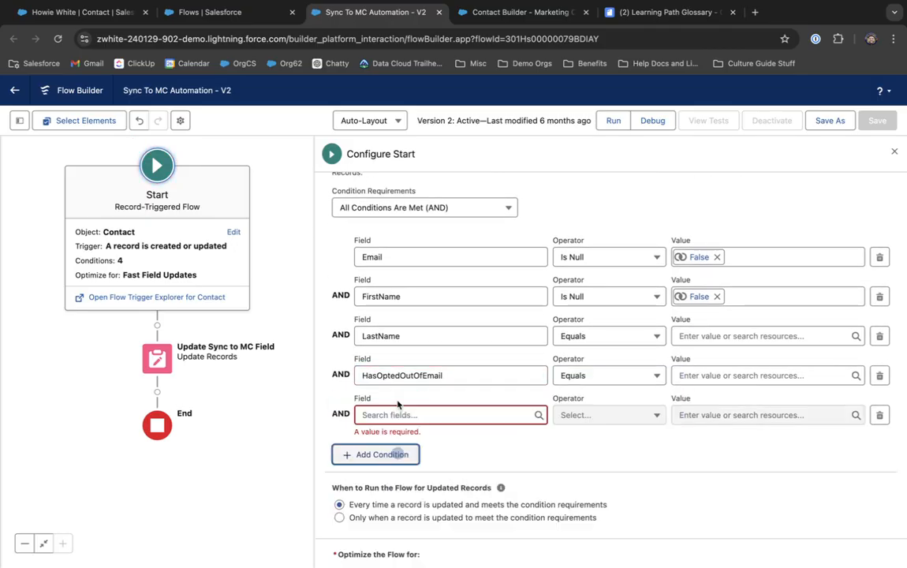
click(879, 414)
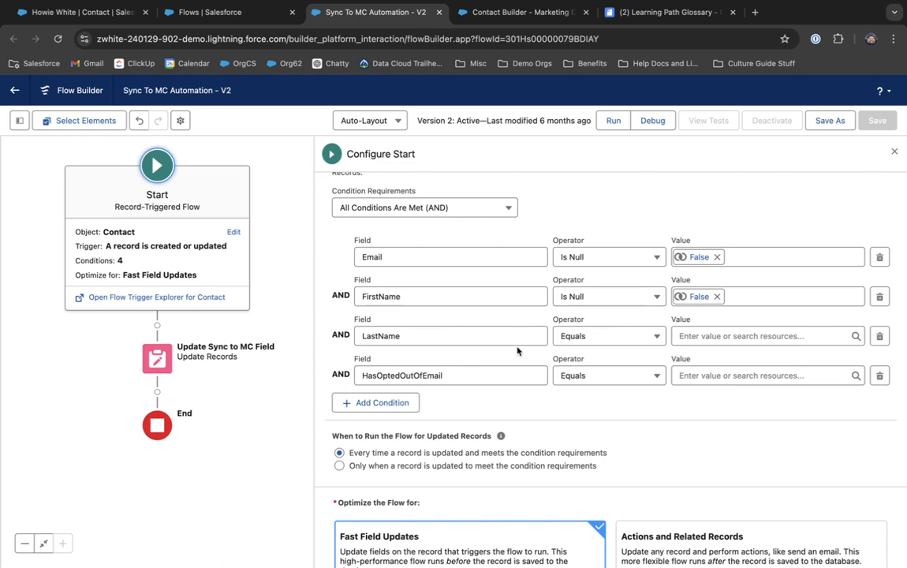
click(879, 335)
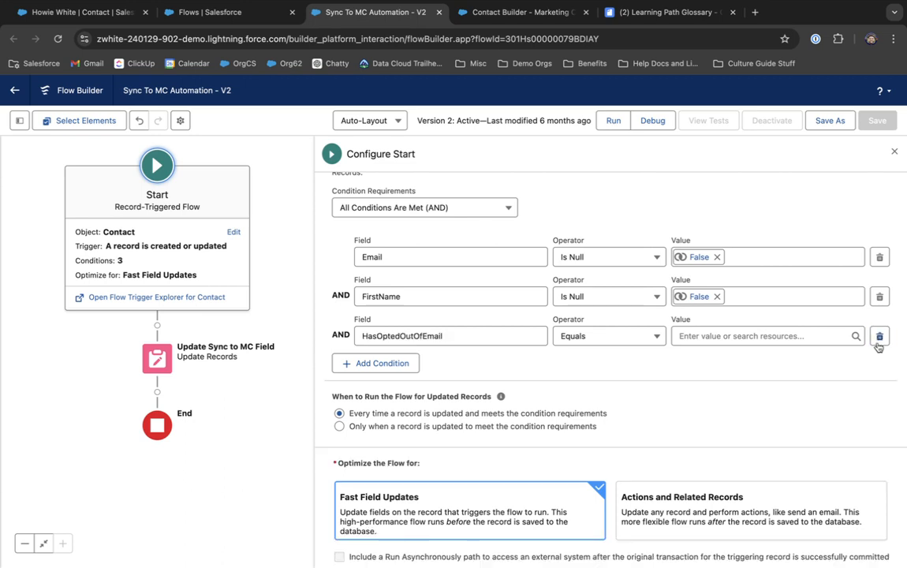
click(879, 335)
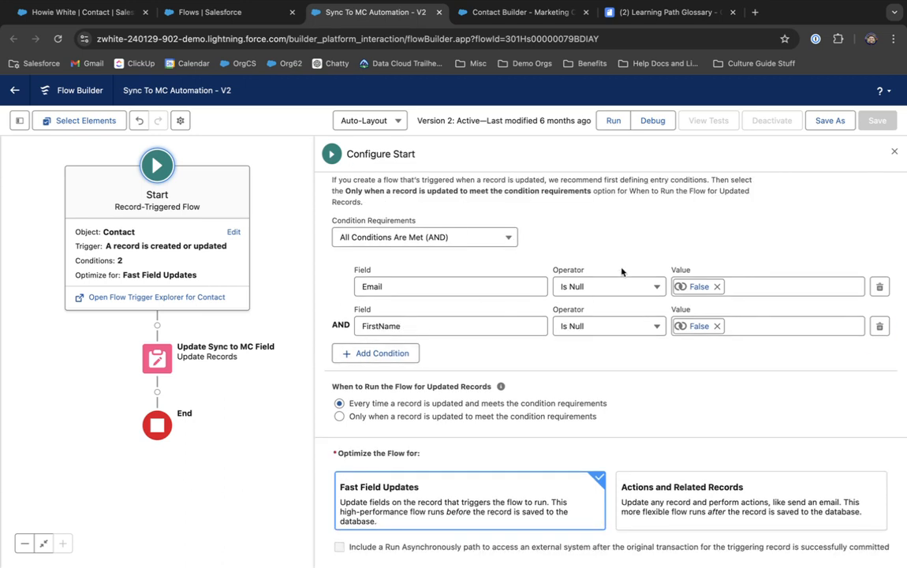
scroll(415, 260, up, 5)
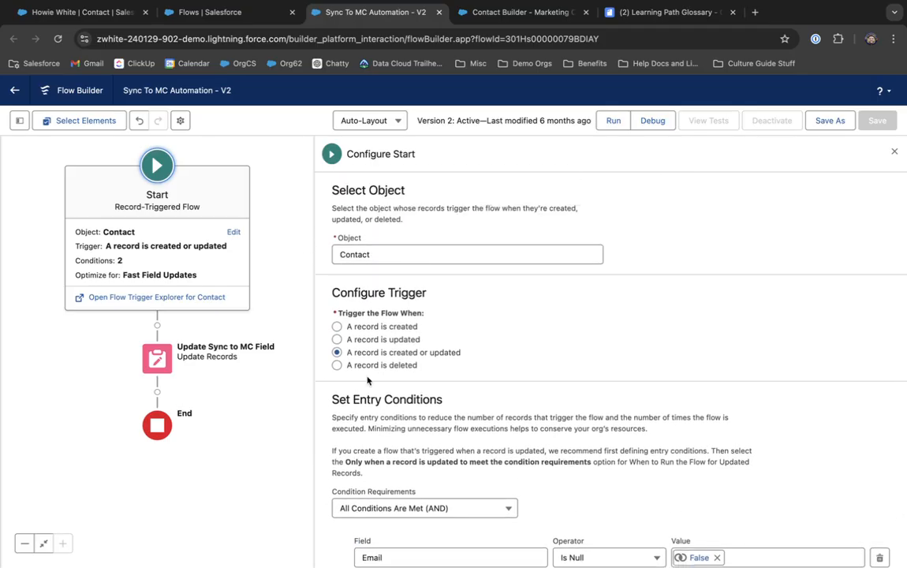
scroll(349, 319, down, 5)
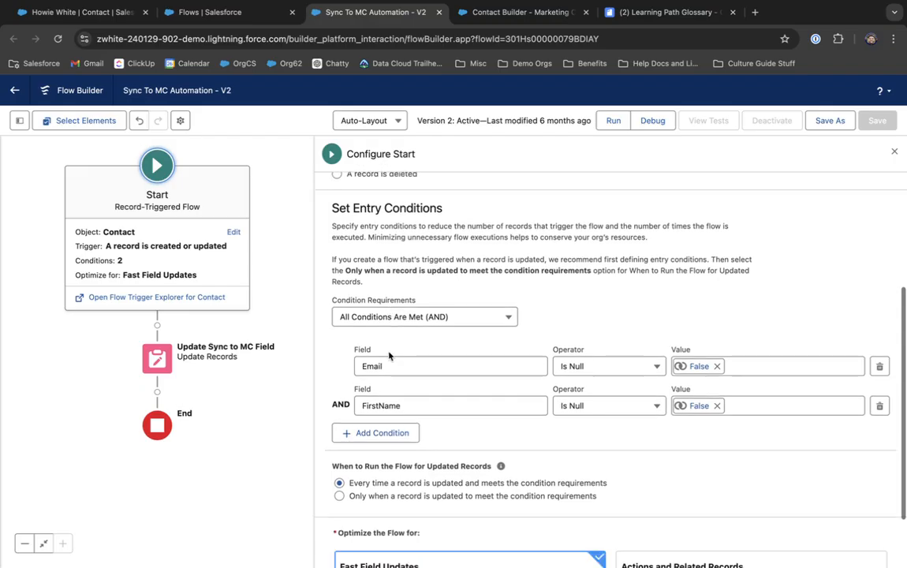
click(437, 319)
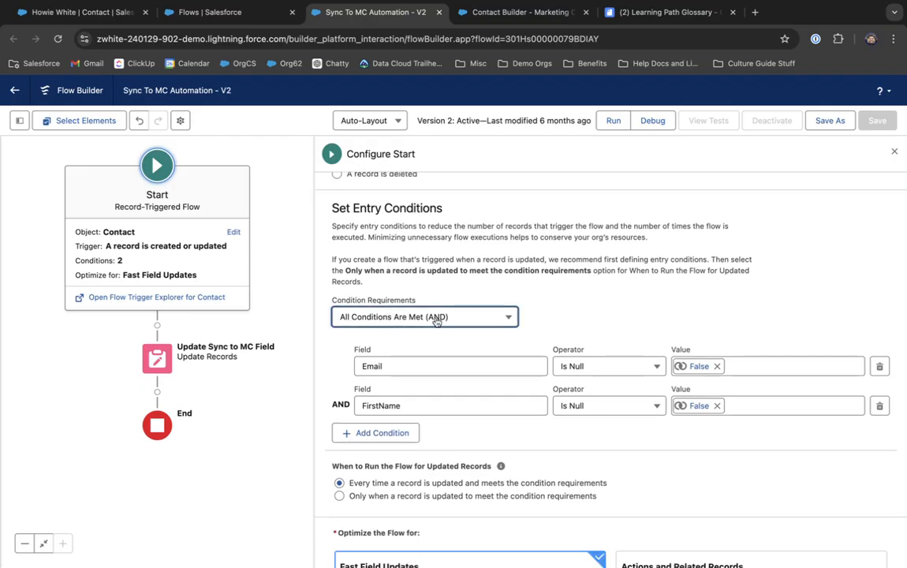
click(379, 349)
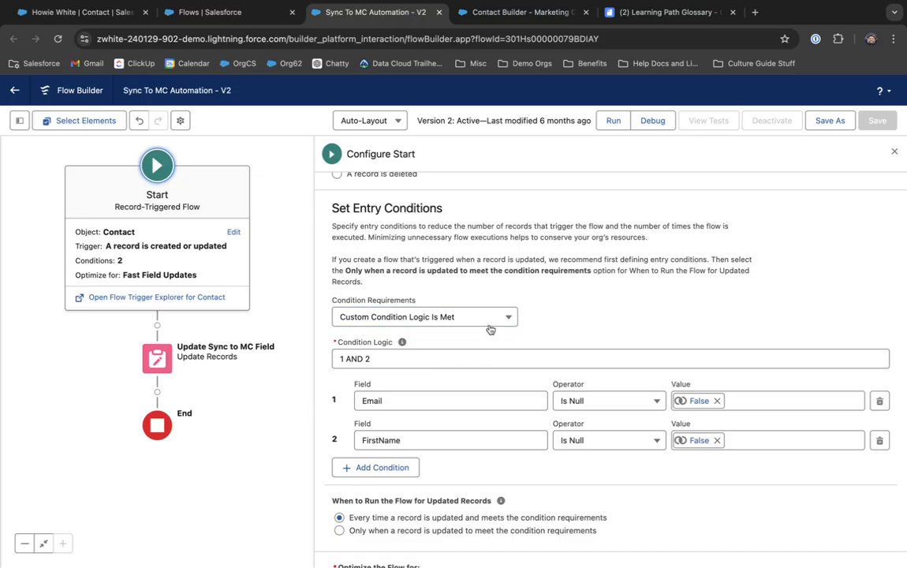
click(450, 317)
click(453, 364)
scroll(453, 363, down, 2)
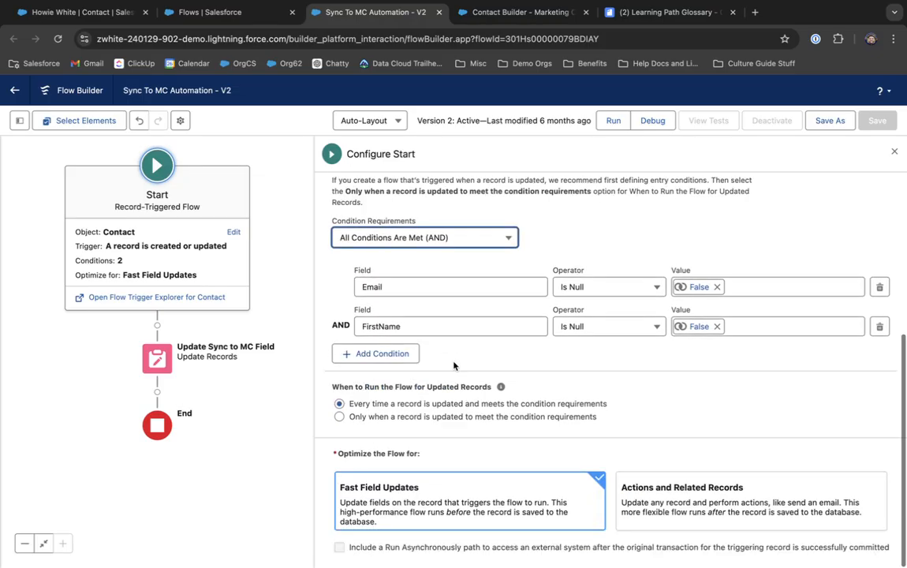
drag(348, 403, 631, 402)
click(632, 400)
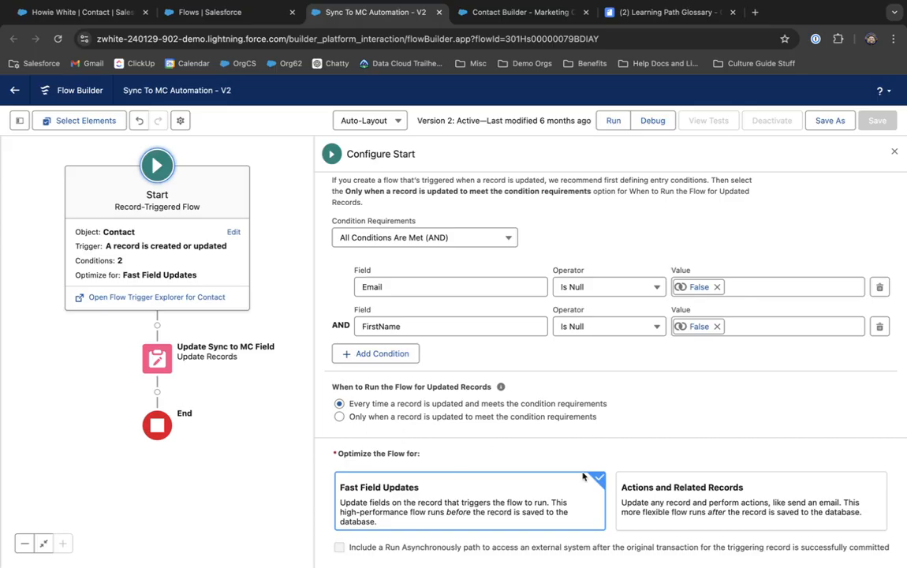
Step: Review the Update Sync to MC Field element updating the triggering contact, then return to the contact record
click(163, 364)
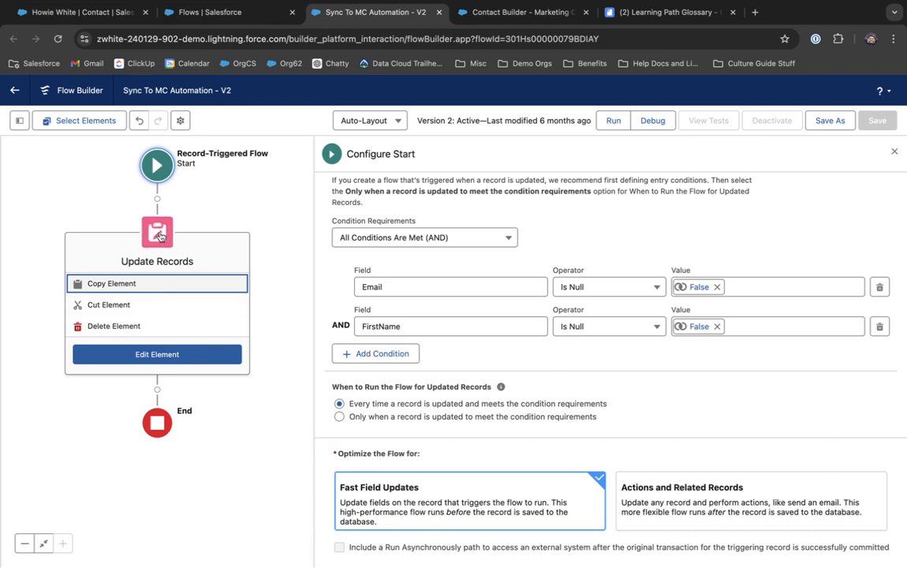
click(163, 358)
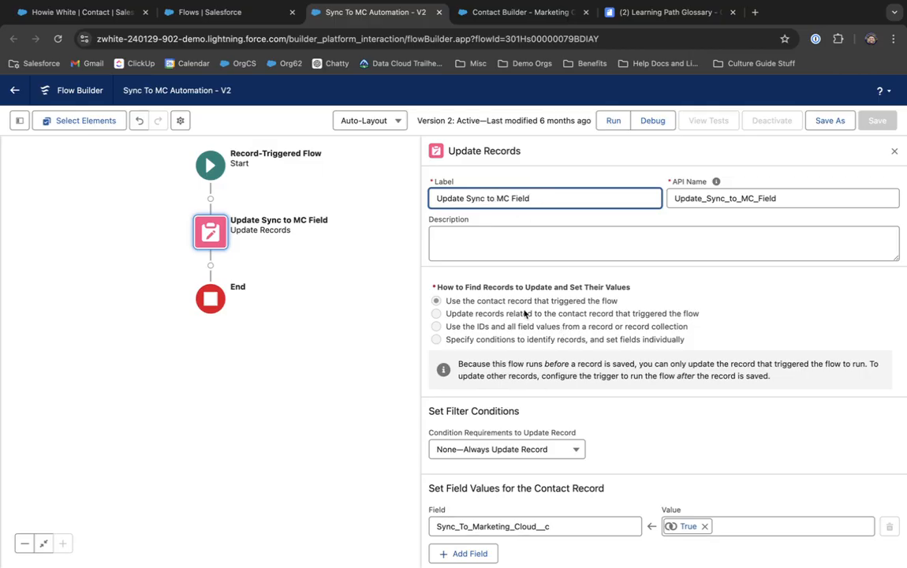
click(456, 300)
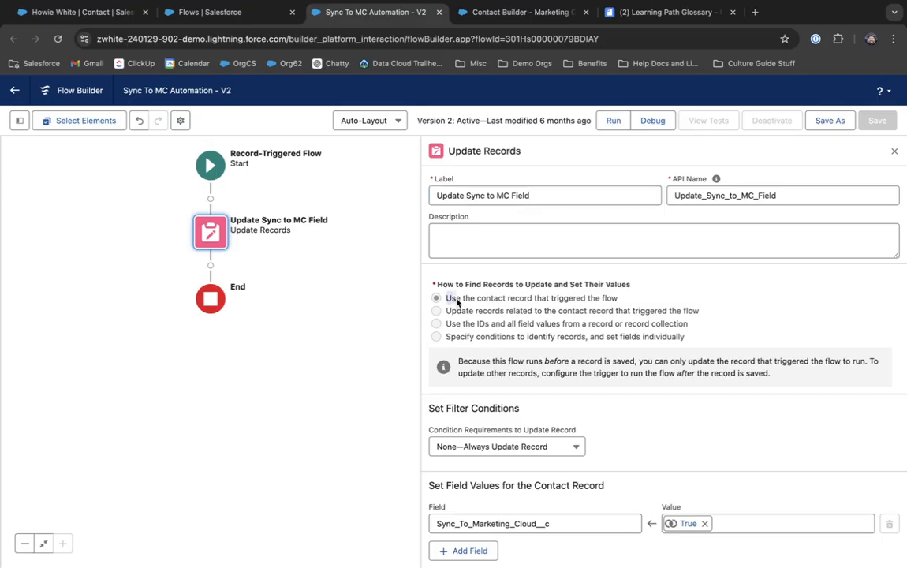
drag(456, 300, 619, 302)
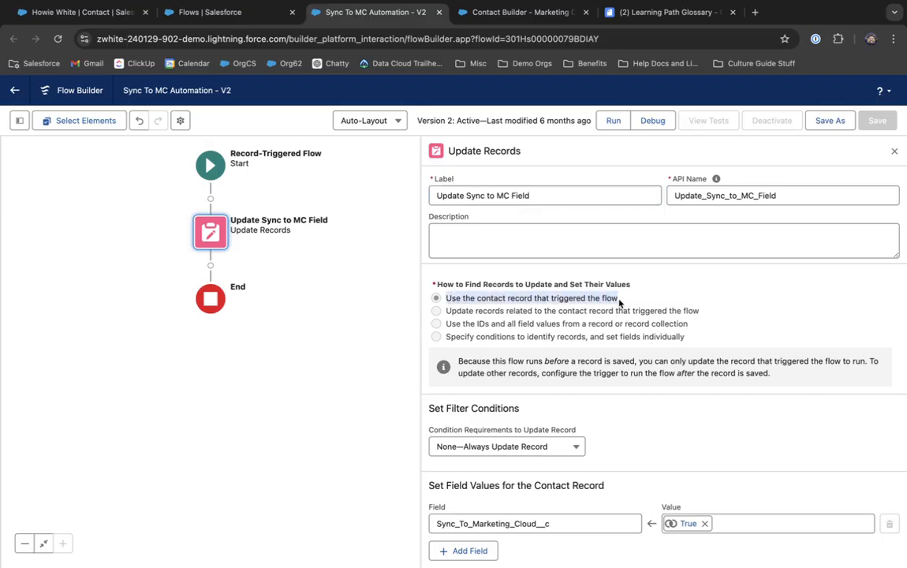
click(619, 303)
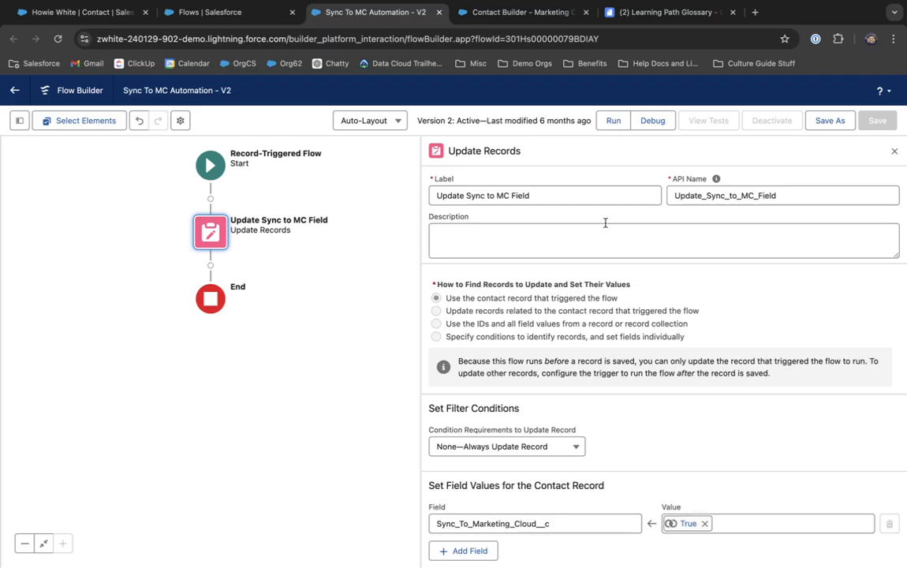
click(99, 18)
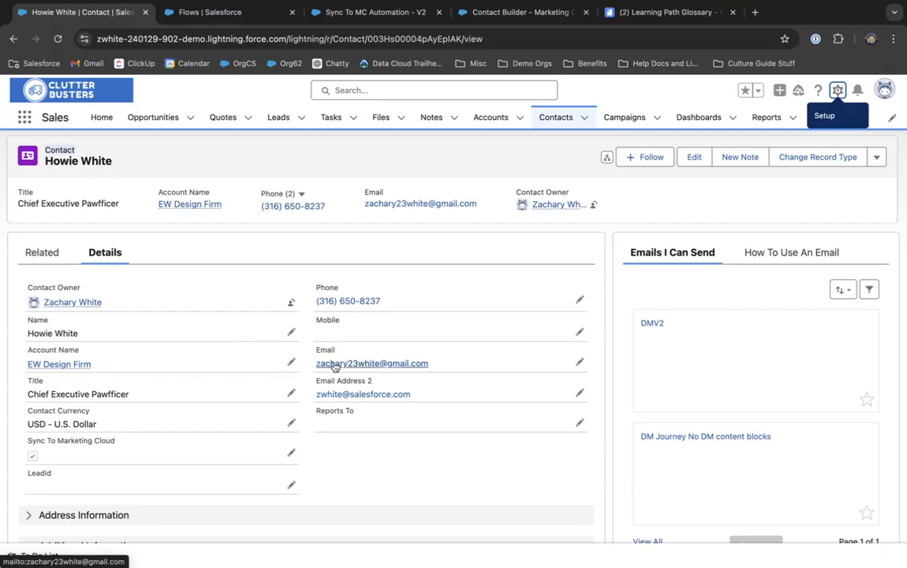
Step: Open Recently Viewed contacts, check Contact Builder's Sync_To_Marketing_Cloud__c sync filter, and return to the list
click(555, 118)
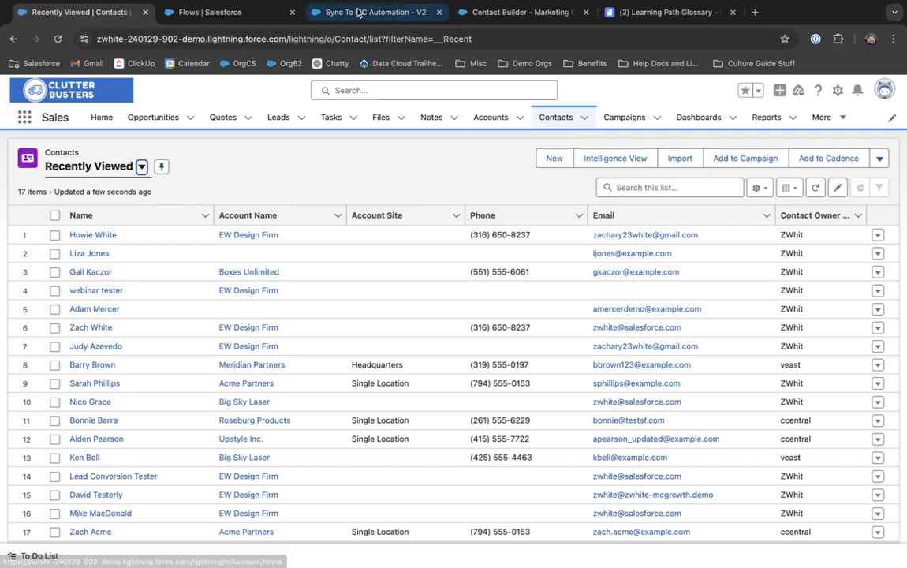
click(357, 12)
click(504, 12)
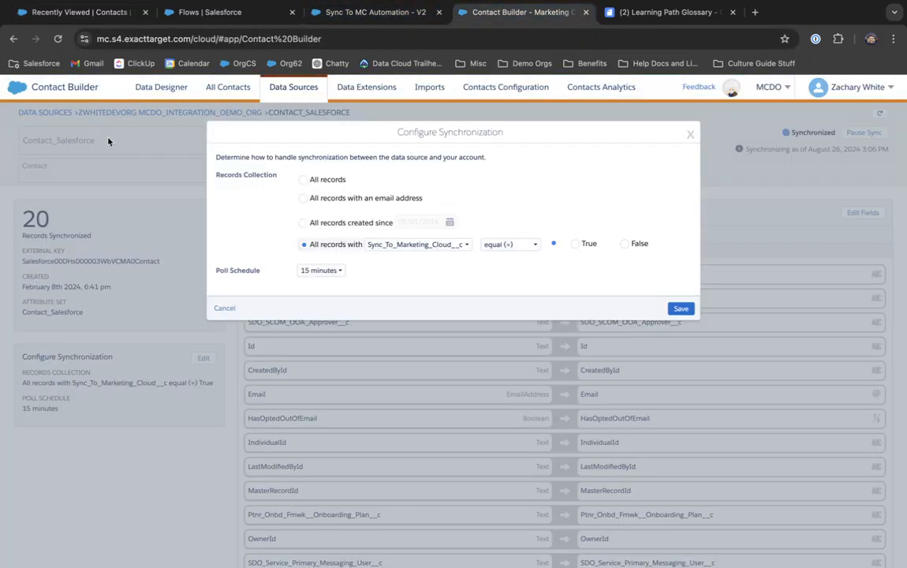
click(69, 13)
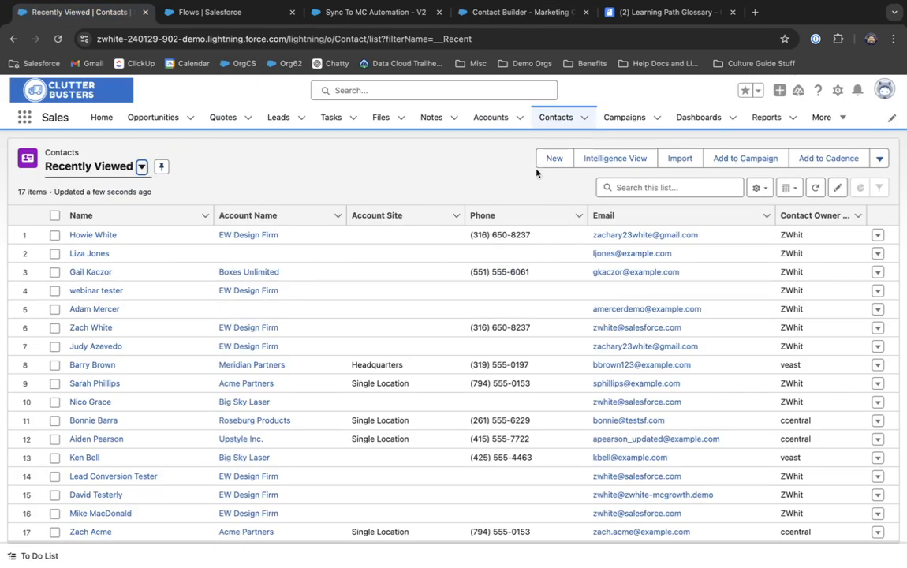
Step: Start a new Contact-type record and enter the contact's first and last name
click(554, 158)
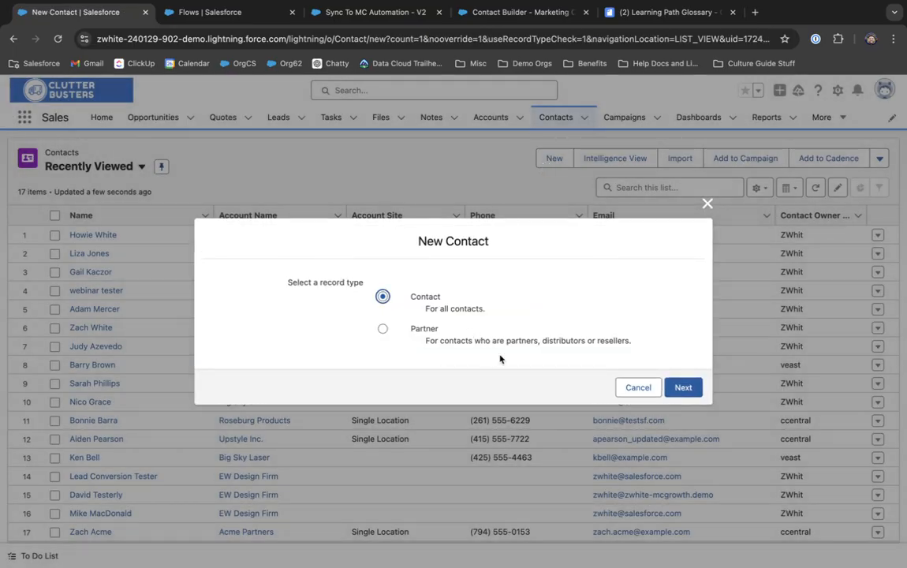
click(681, 389)
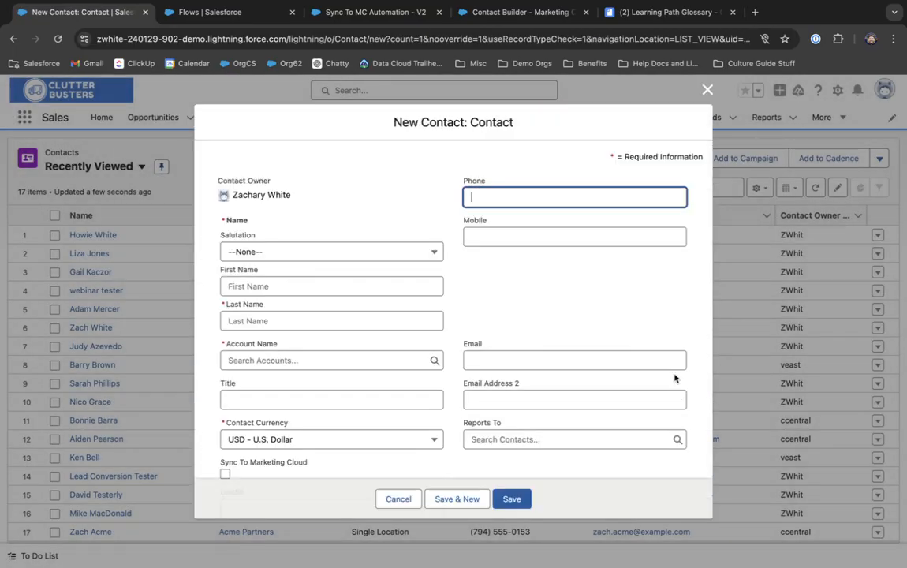
click(282, 318)
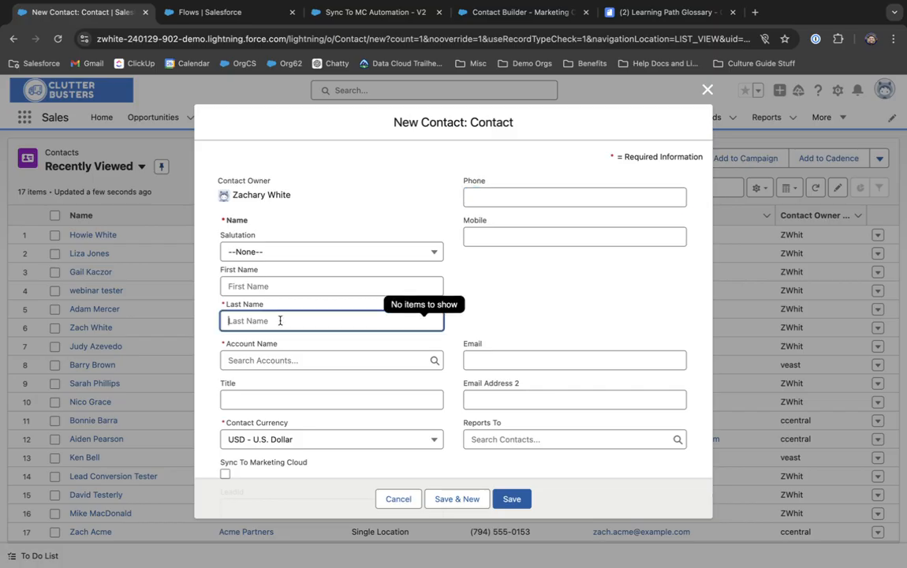
click(276, 287)
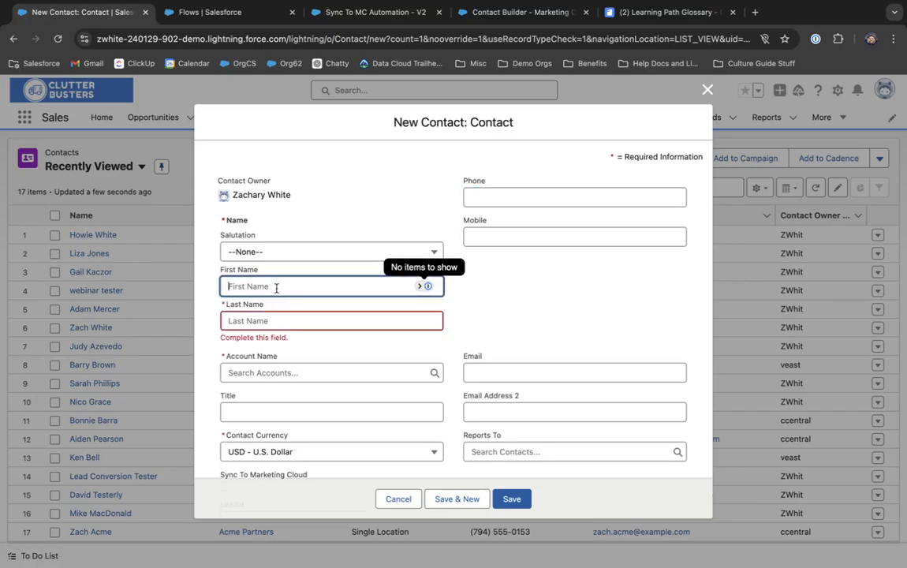
key(Tab)
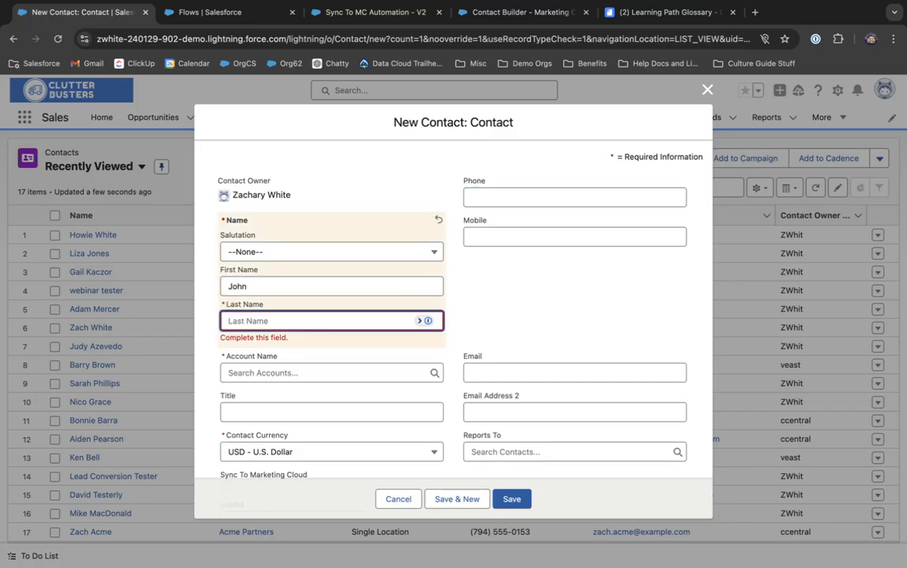
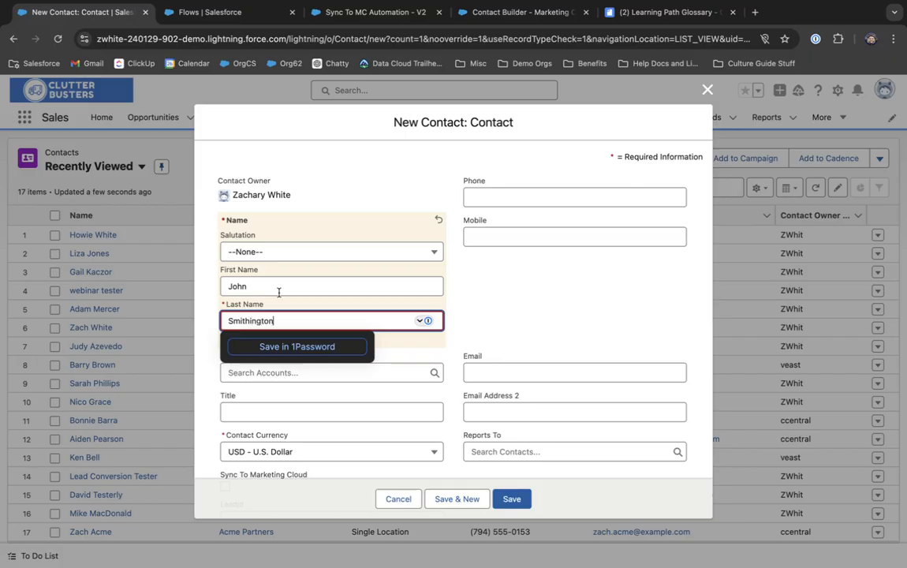
click(499, 288)
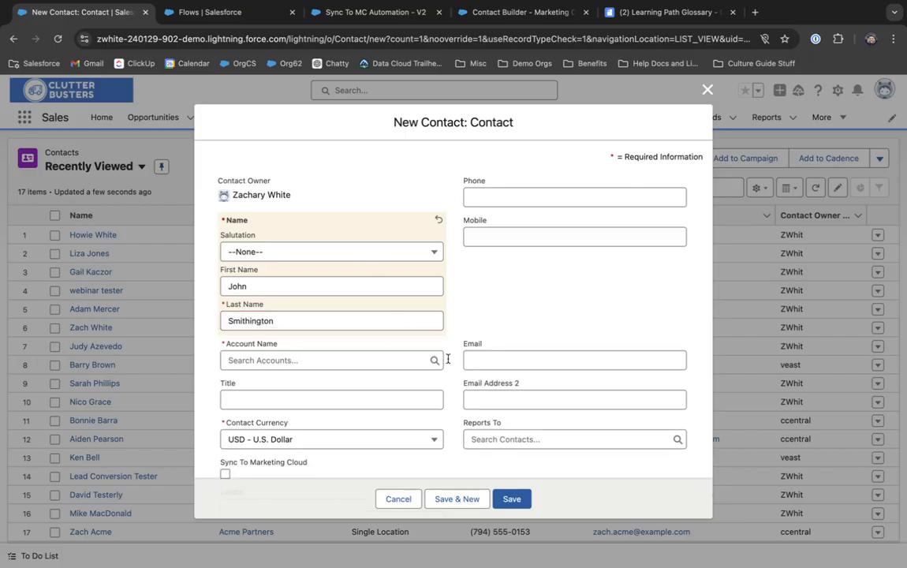
Step: Link the contact to the EW Design Firm account and save it without an email
click(336, 361)
text(ew)
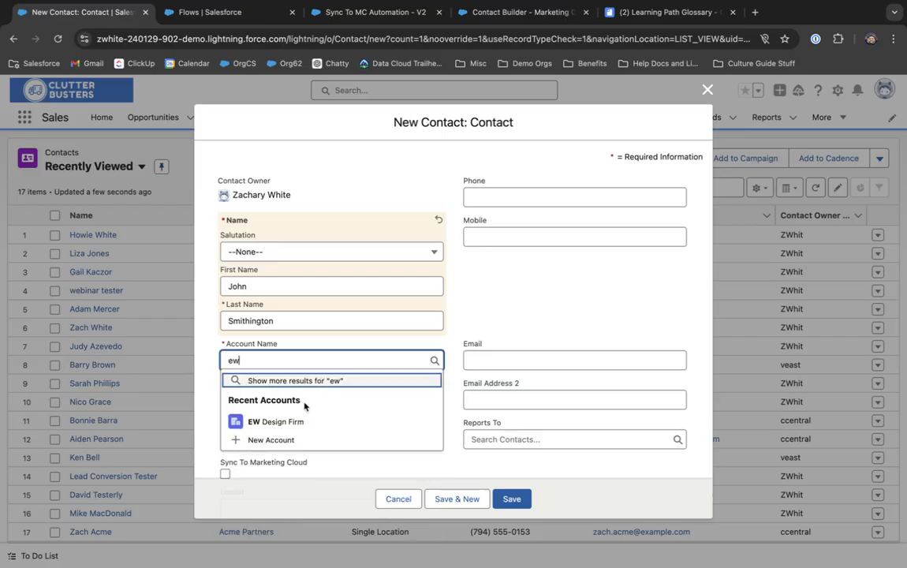
click(297, 420)
scroll(297, 419, down, 3)
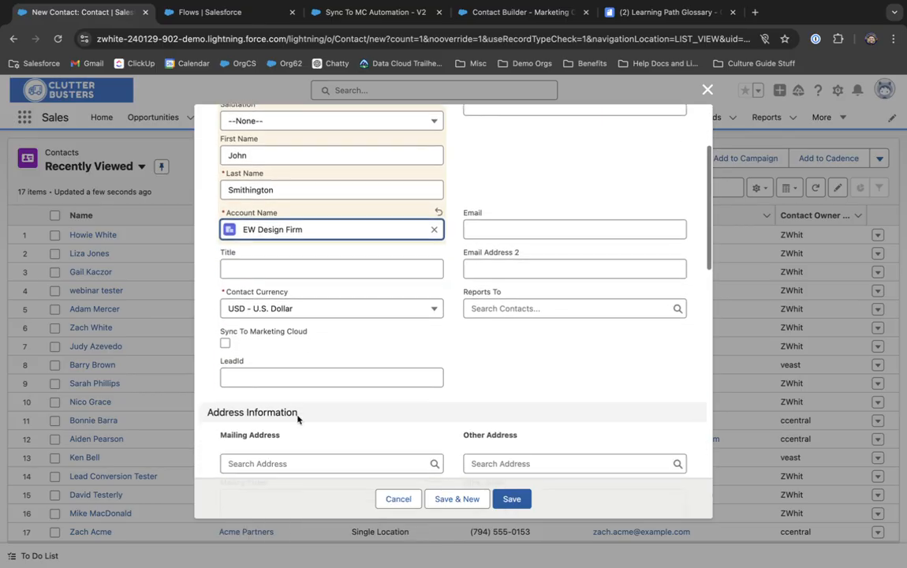
scroll(297, 419, up, 3)
scroll(297, 420, down, 3)
scroll(297, 419, up, 1)
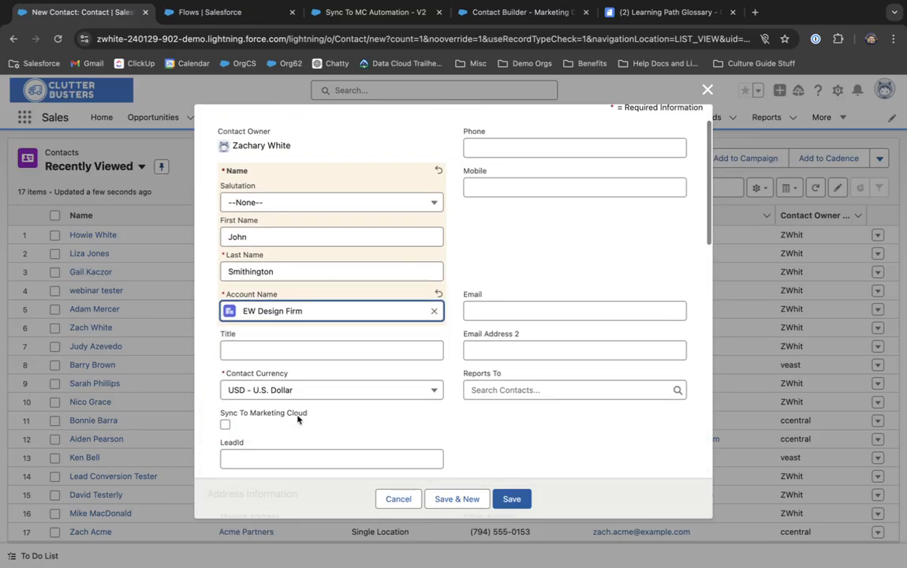
click(524, 503)
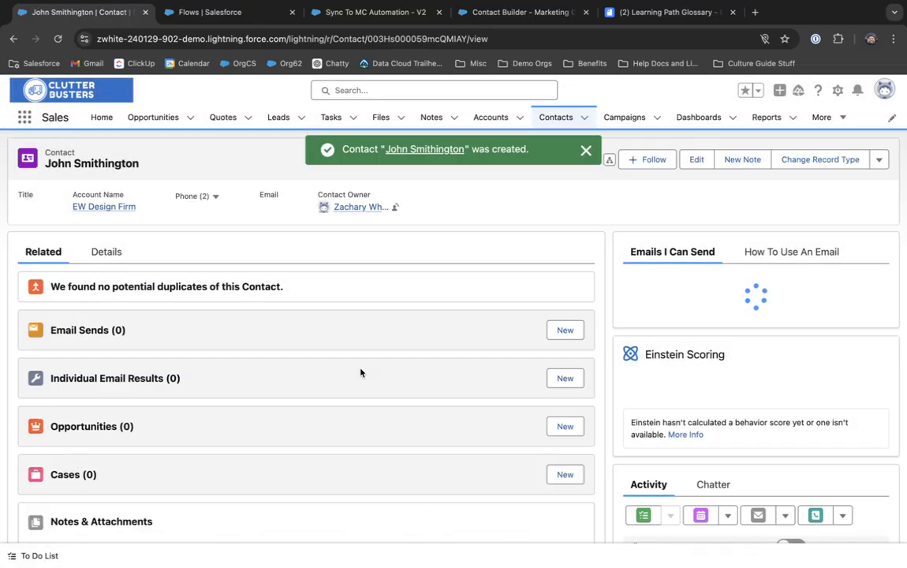
Step: Give the new contact an email address and save it, then switch to the Sync To MC Automation flow
click(101, 252)
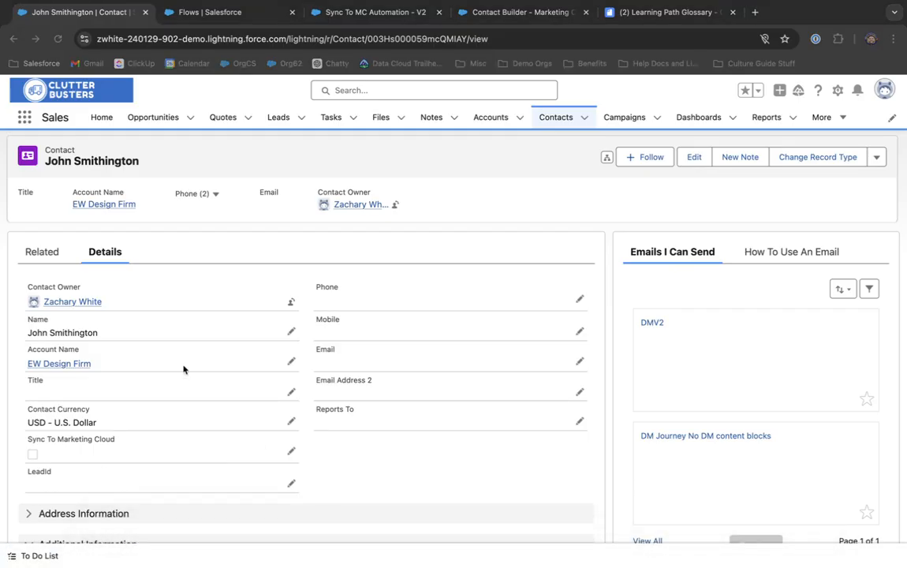
click(579, 361)
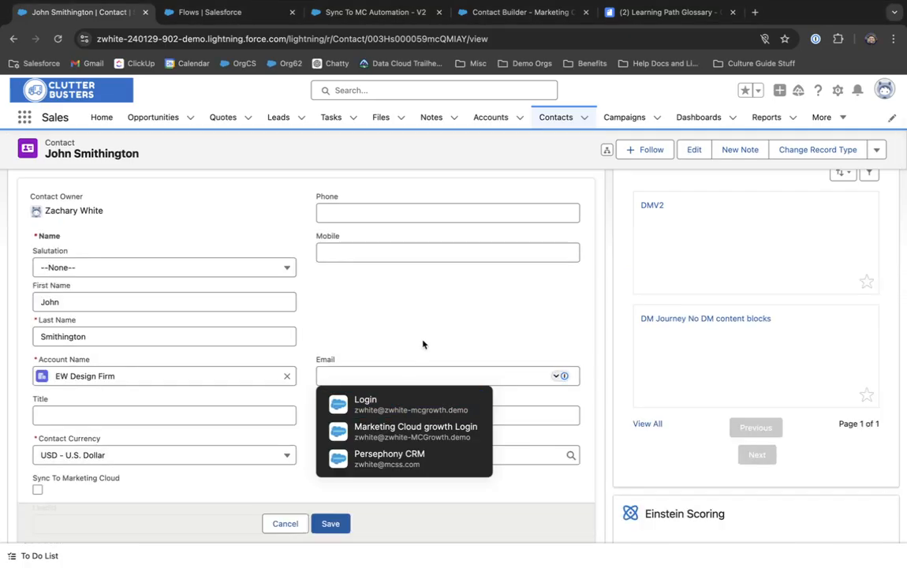
click(409, 369)
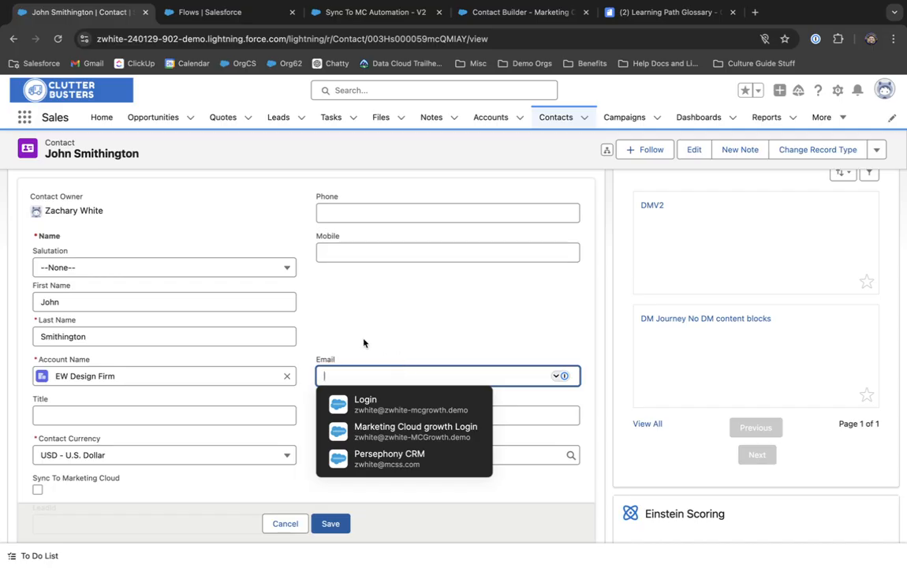
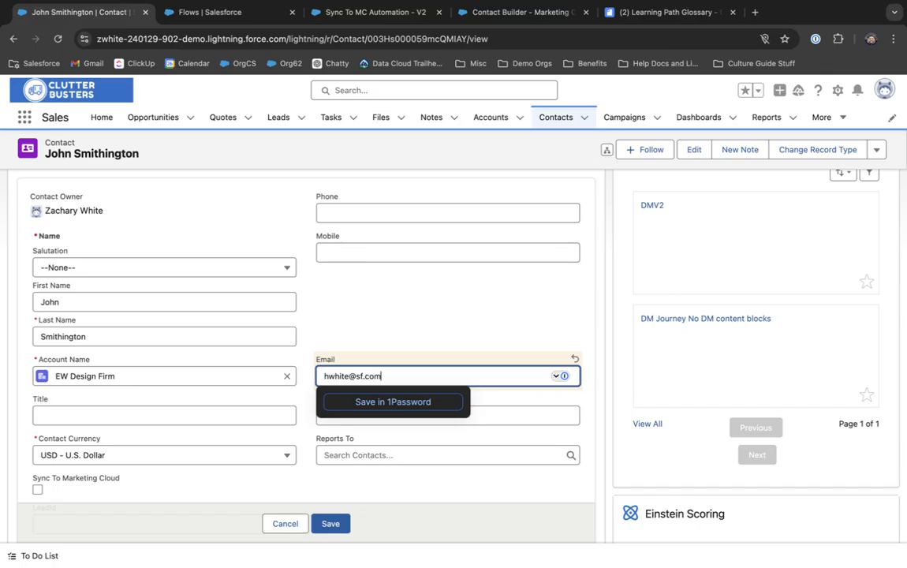
click(375, 276)
scroll(39, 482, down, 1)
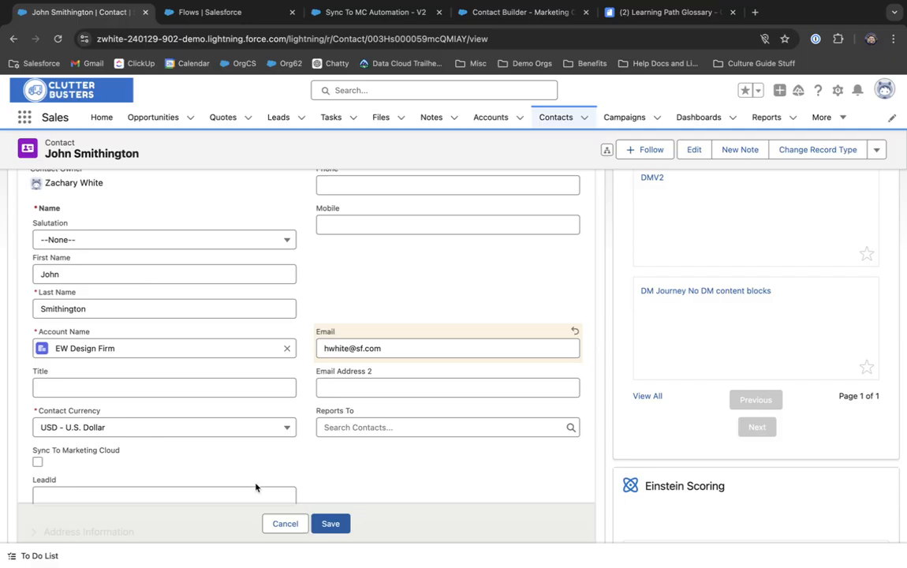
click(323, 524)
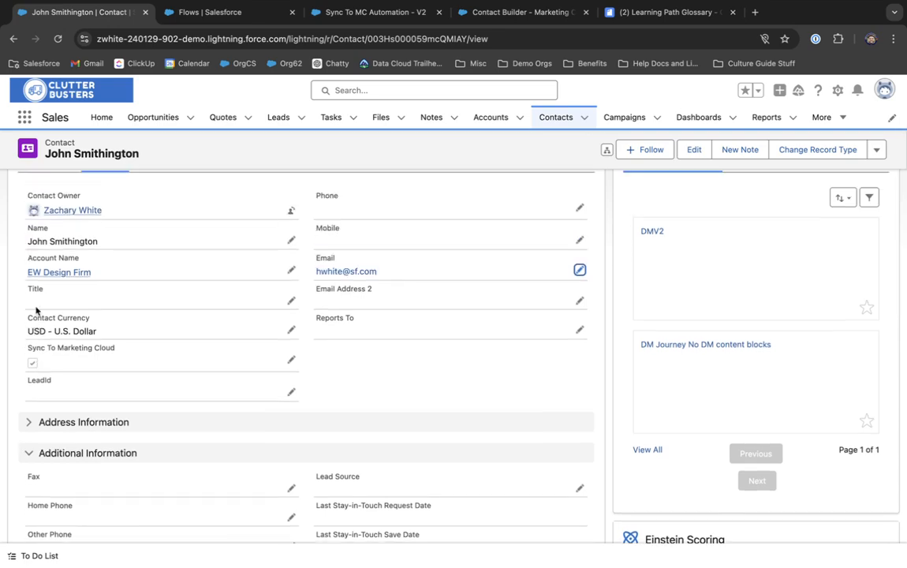
click(377, 21)
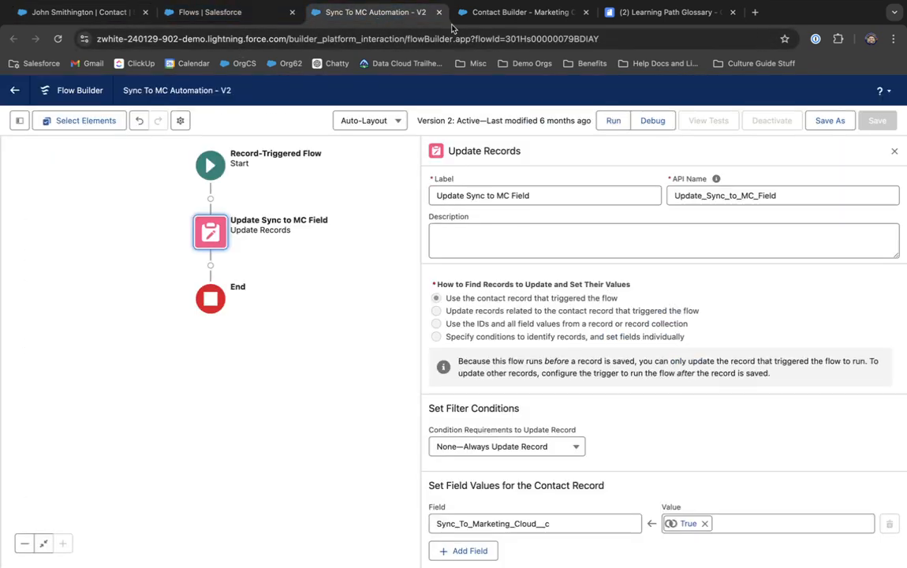
Step: Review the sync rule (Sync_To_Marketing_Cloud__c equals True, polled every 15 minutes), close it, and return to the contact
click(467, 21)
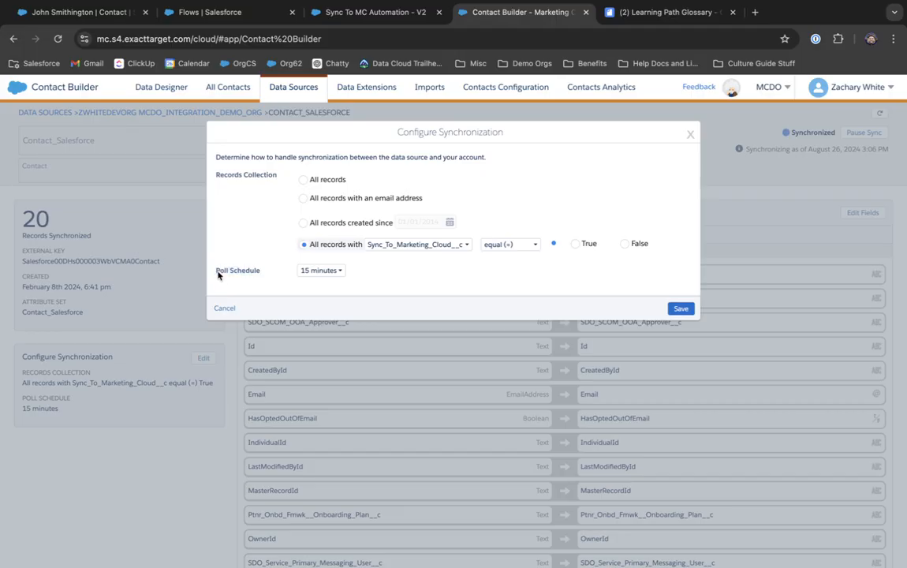
drag(217, 275, 262, 276)
click(409, 272)
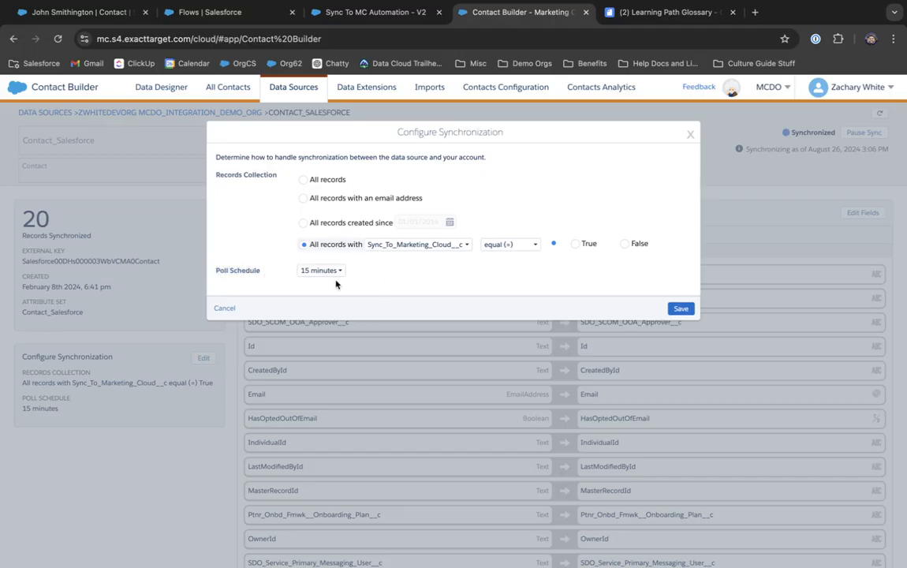
click(371, 12)
click(493, 23)
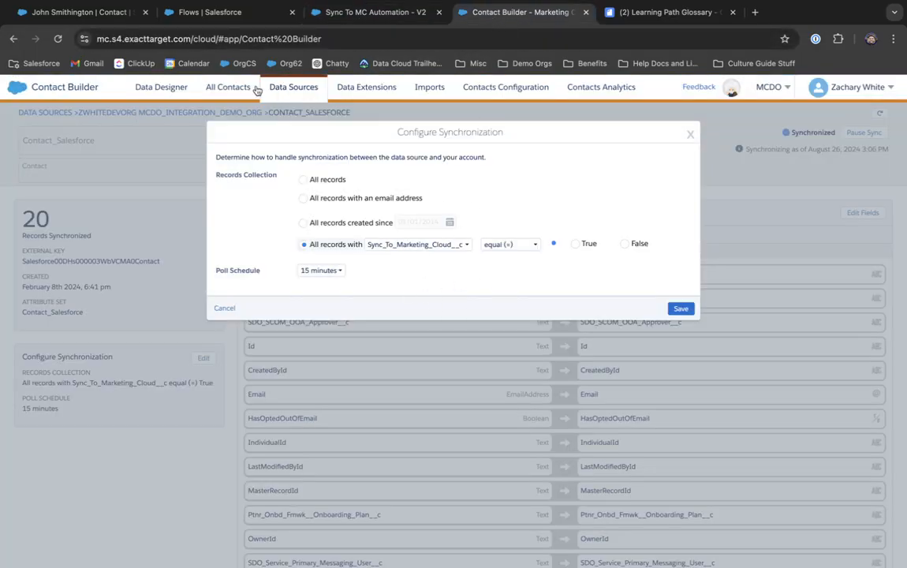
click(690, 135)
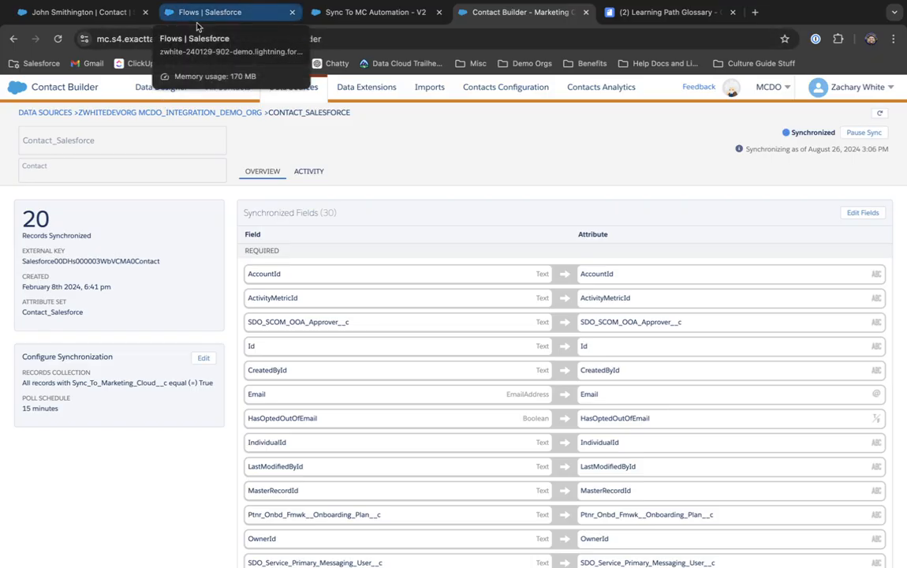
click(93, 20)
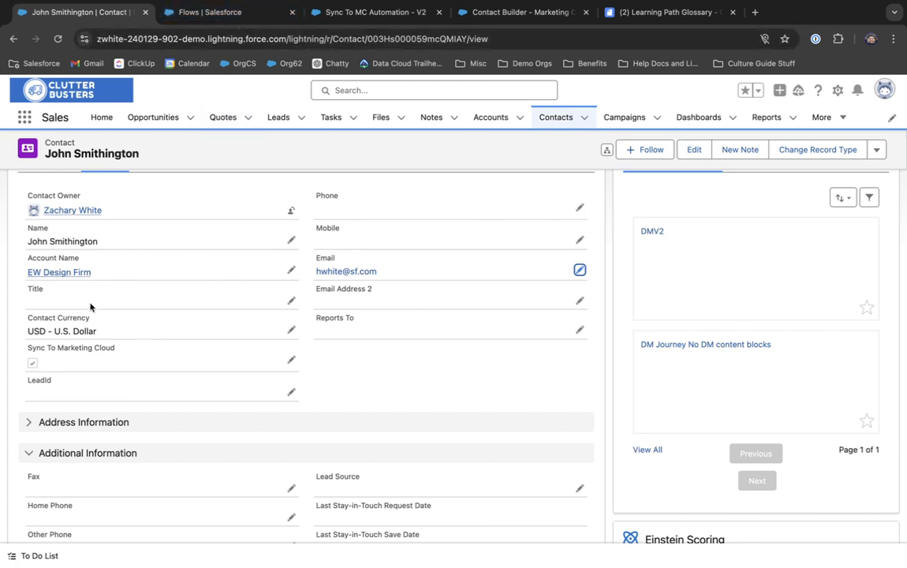
Step: Try saving the contact with a blank email, then cancel the change when it's rejected
click(580, 269)
key(ctrl+a)
key(BackSpace)
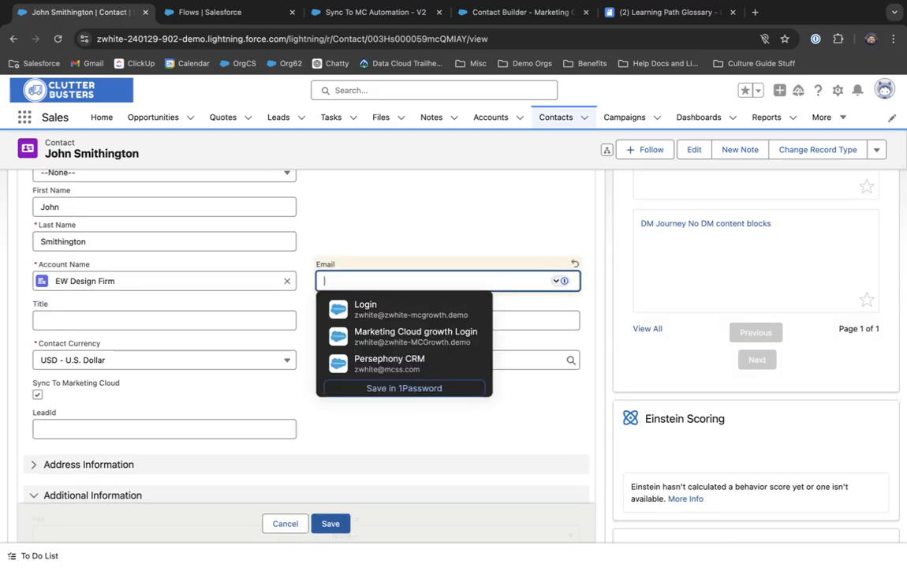
click(326, 523)
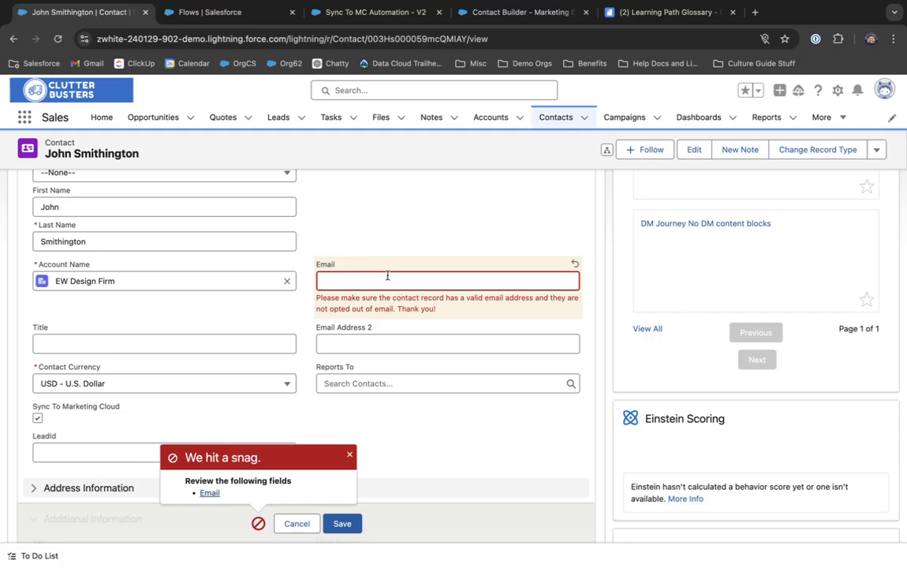
scroll(362, 264, down, 4)
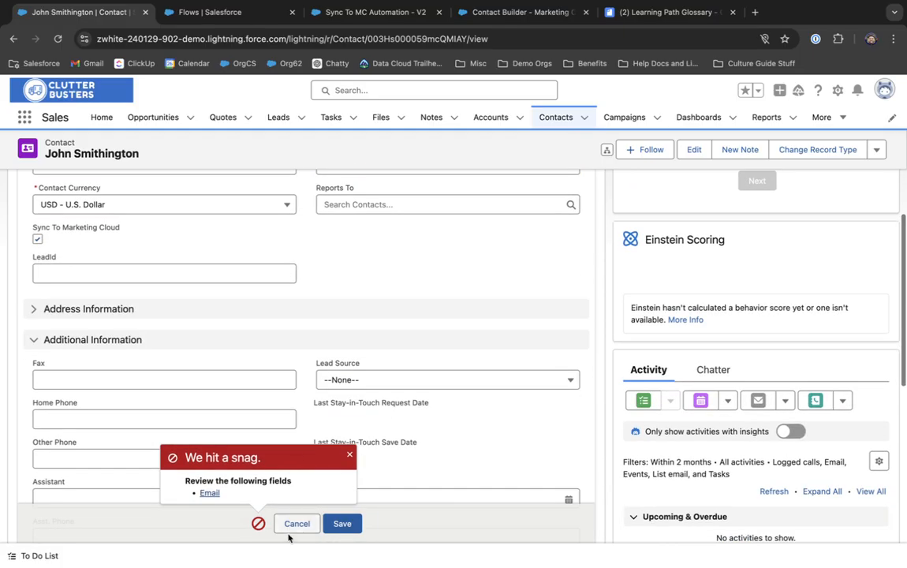
click(296, 522)
Step: Clear the contact's first name, save, and switch back to the Sync To MC Automation flow
click(291, 291)
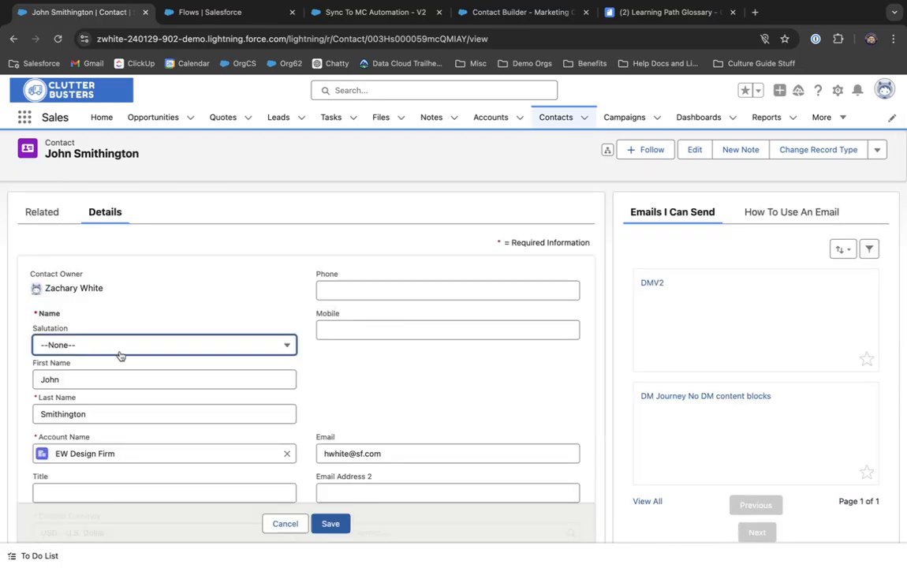
click(45, 378)
key(ctrl+a)
key(BackSpace)
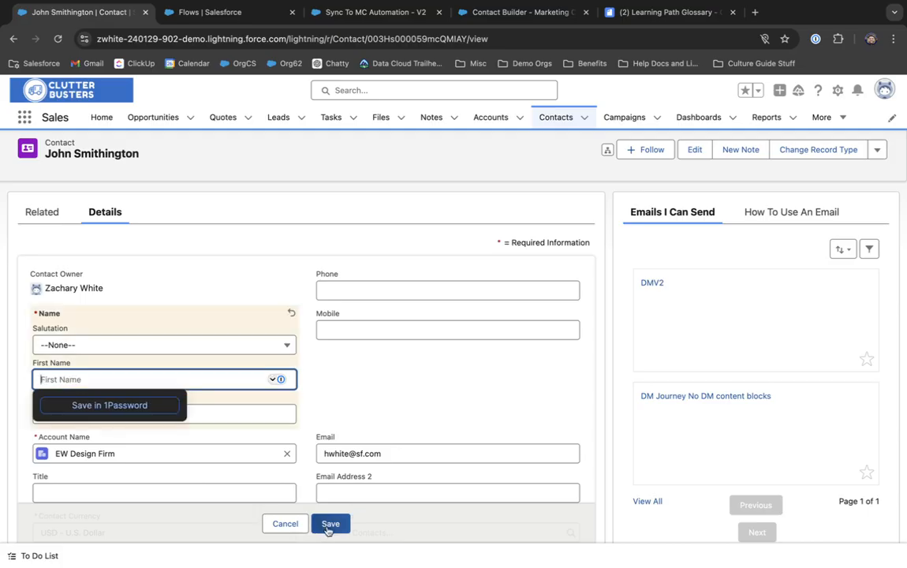
click(330, 522)
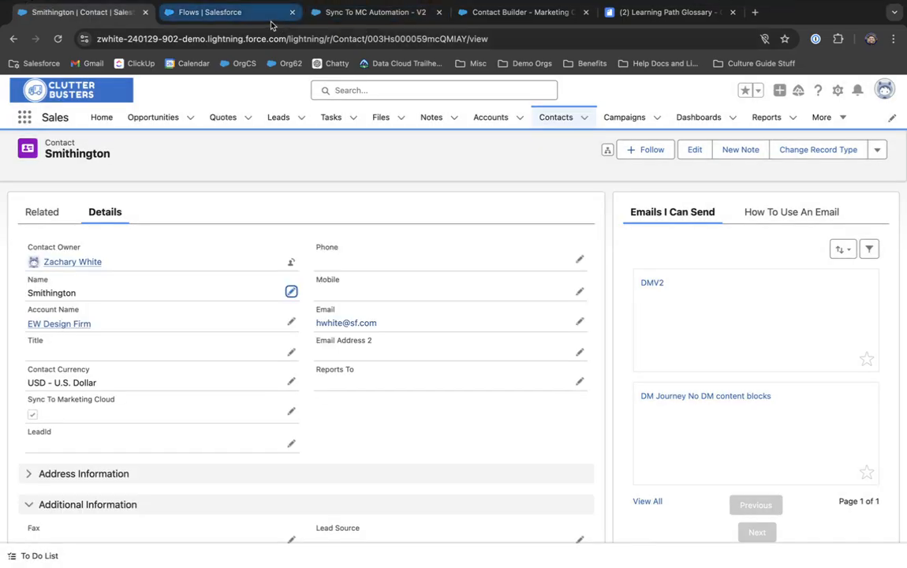
click(230, 14)
click(374, 14)
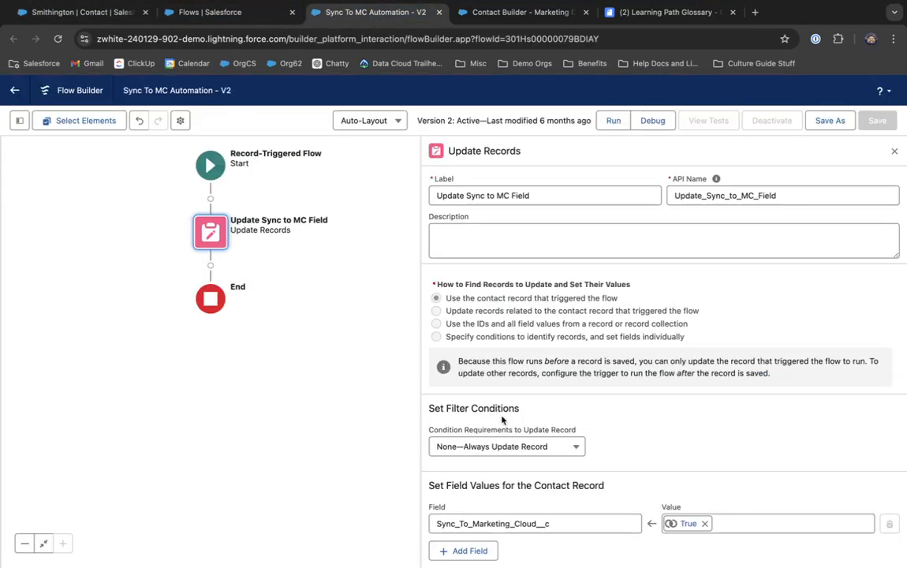
Step: Review the Start trigger's entry conditions (Email and FirstName Is Null False), briefly checking the Contact tab
click(208, 164)
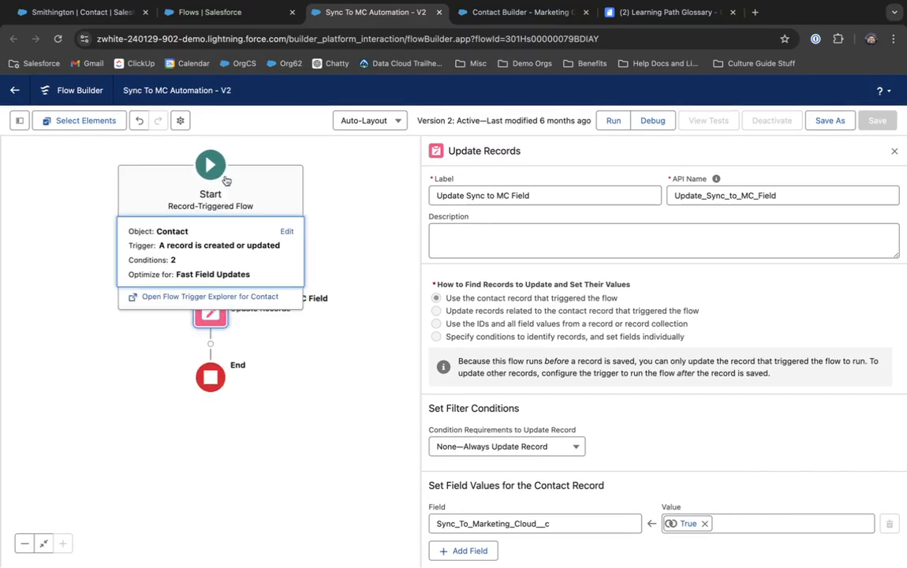
click(284, 231)
scroll(599, 354, down, 4)
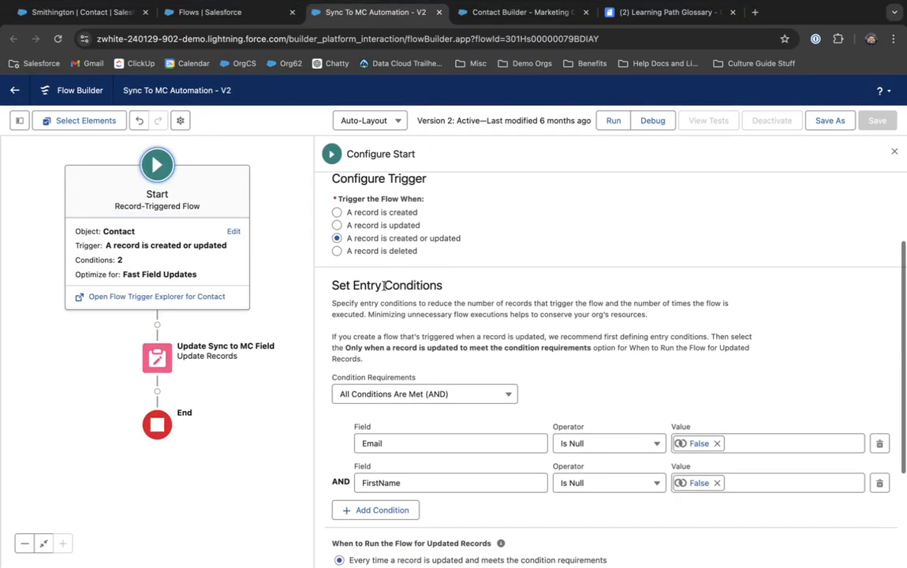
click(64, 14)
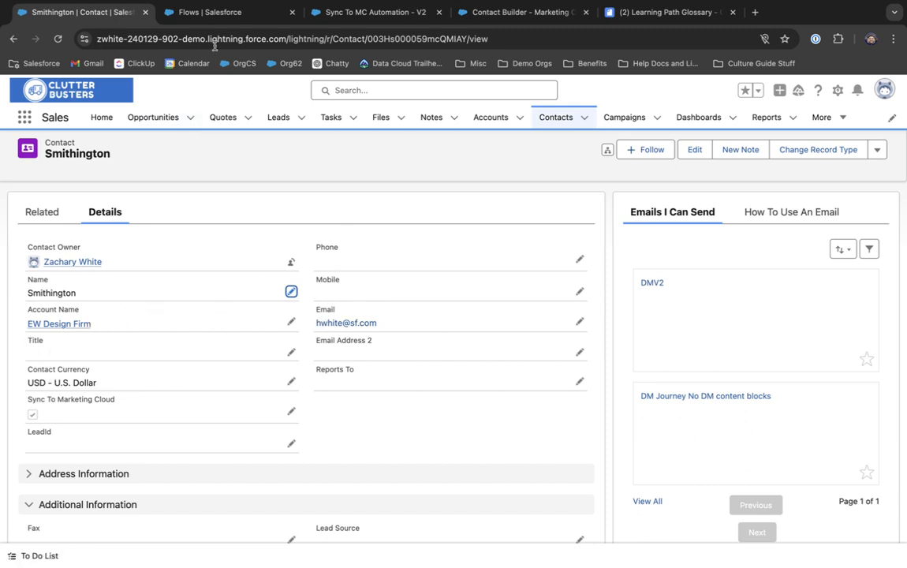
click(354, 12)
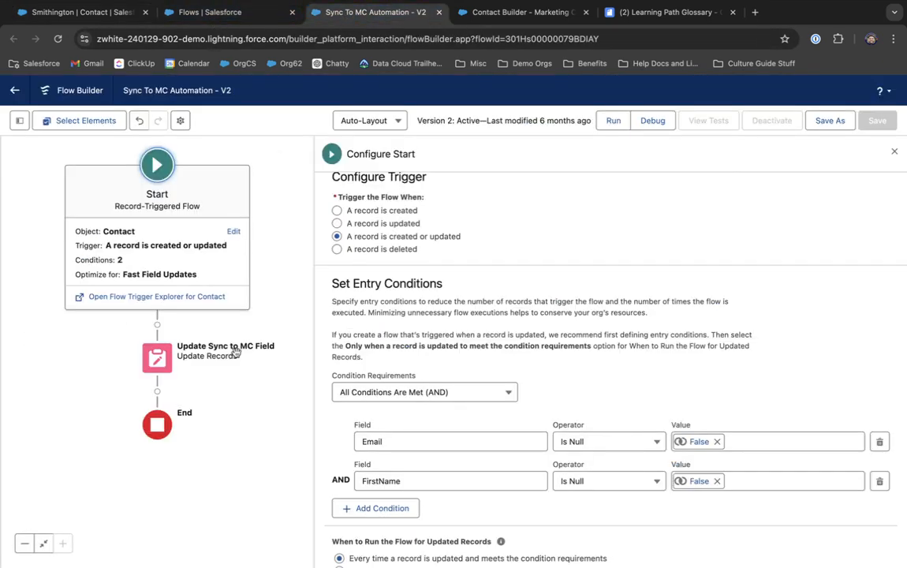
Step: Insert a Decision element directly after the Start element
click(162, 328)
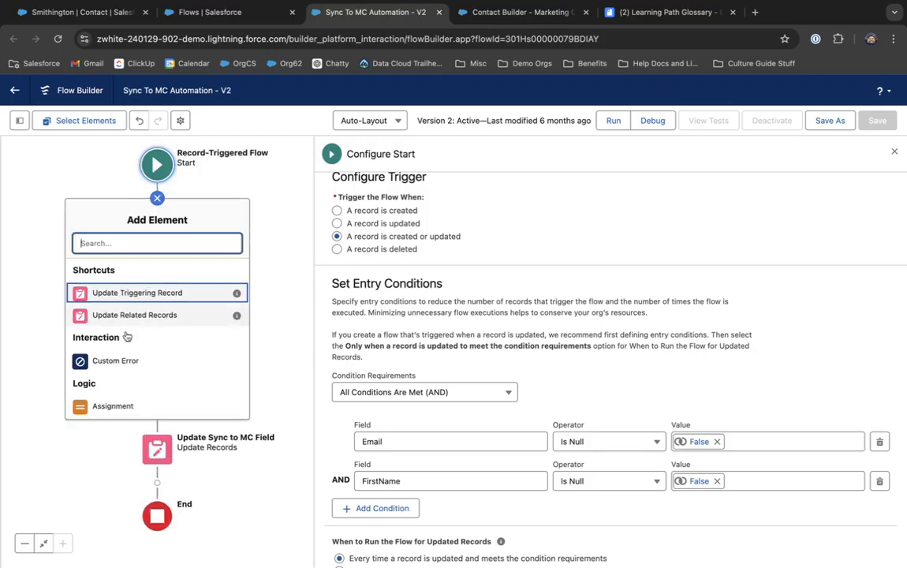
scroll(126, 372, down, 2)
scroll(126, 372, down, 2)
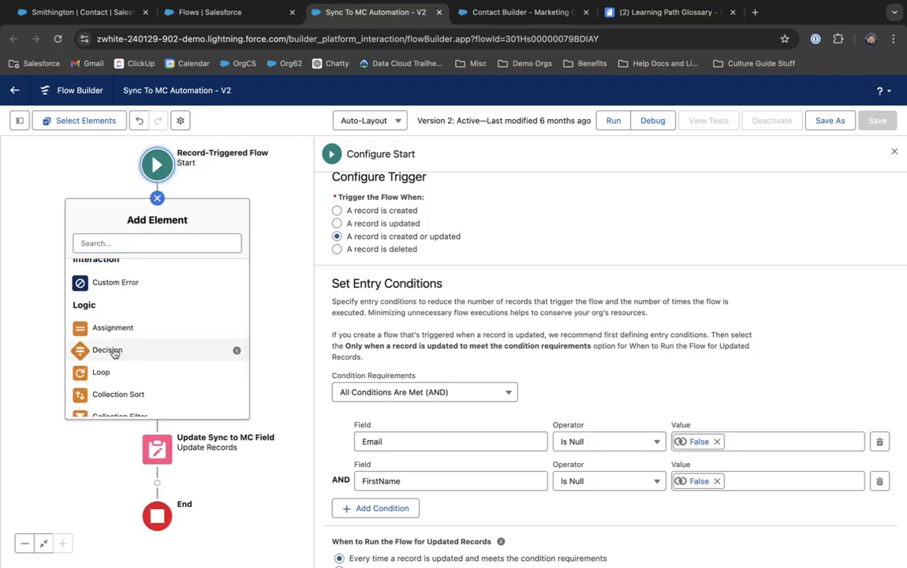
click(108, 349)
Step: Cut the Update Sync to MC Field step and paste it onto the Default Outcome path
click(157, 353)
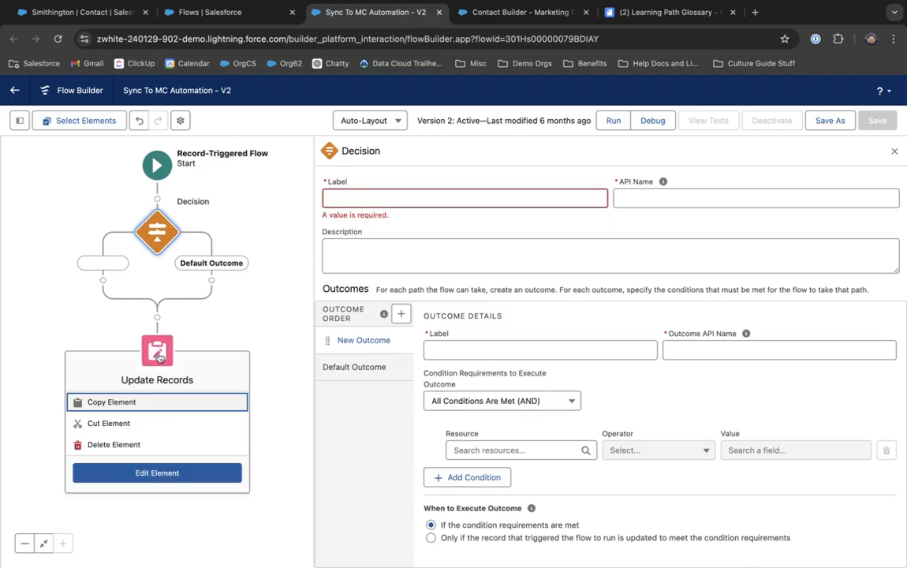
click(109, 422)
click(212, 282)
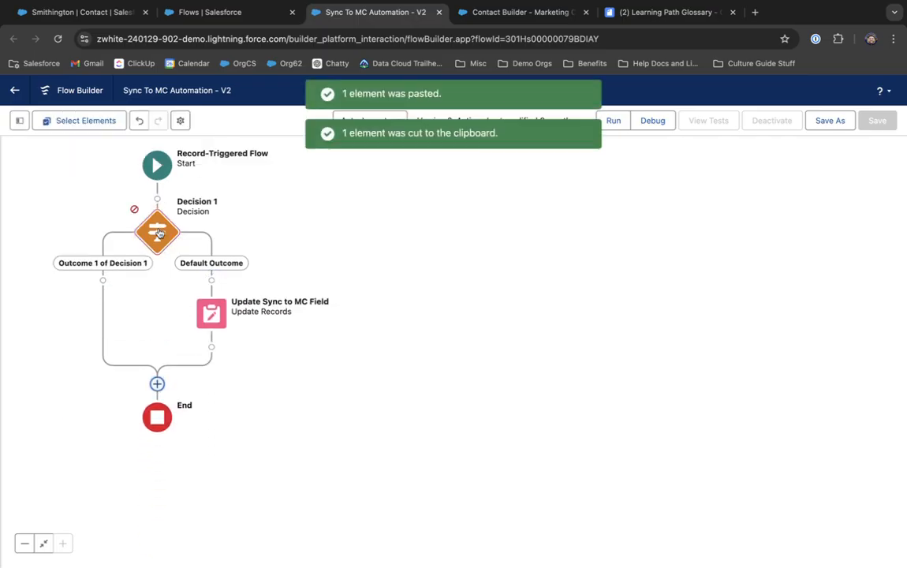
Step: Open the Decision 1 element's settings for editing
click(157, 231)
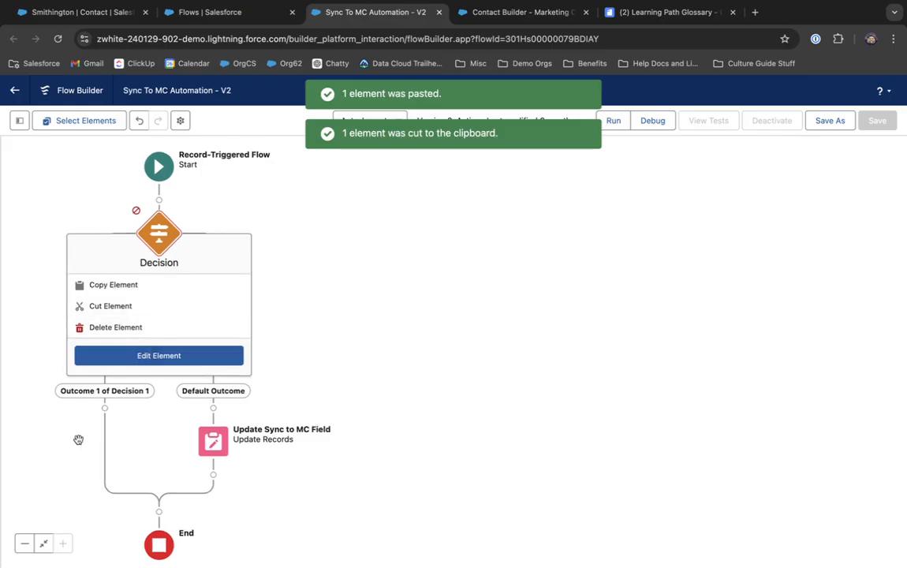
click(105, 406)
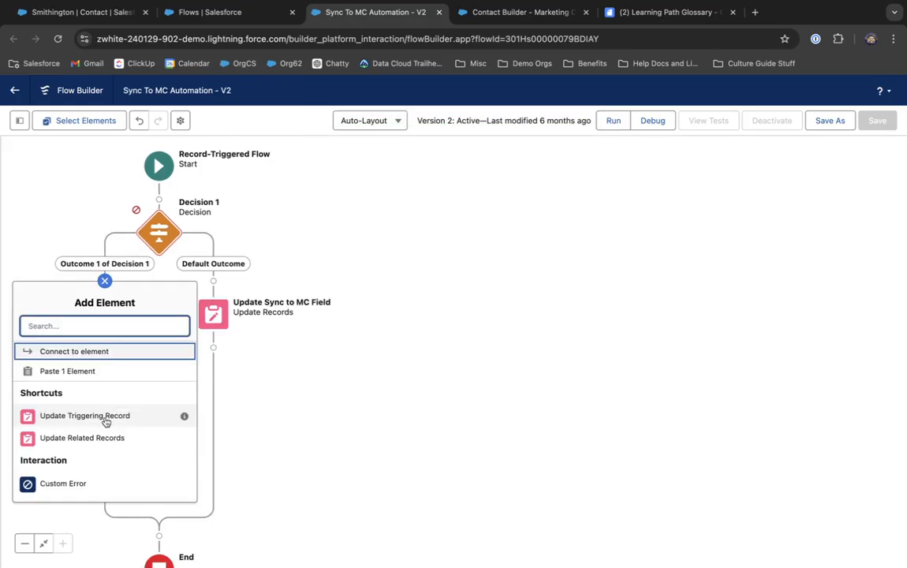
click(264, 197)
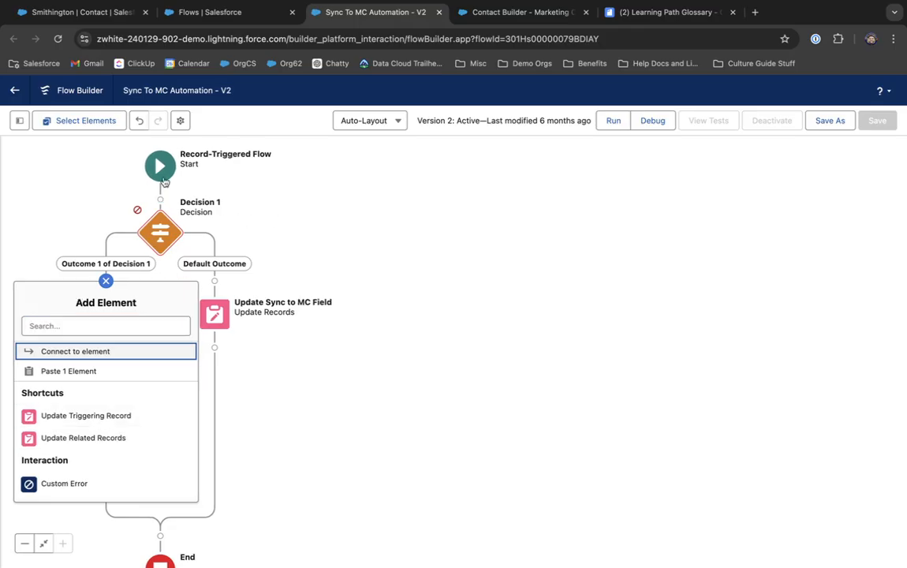
click(161, 236)
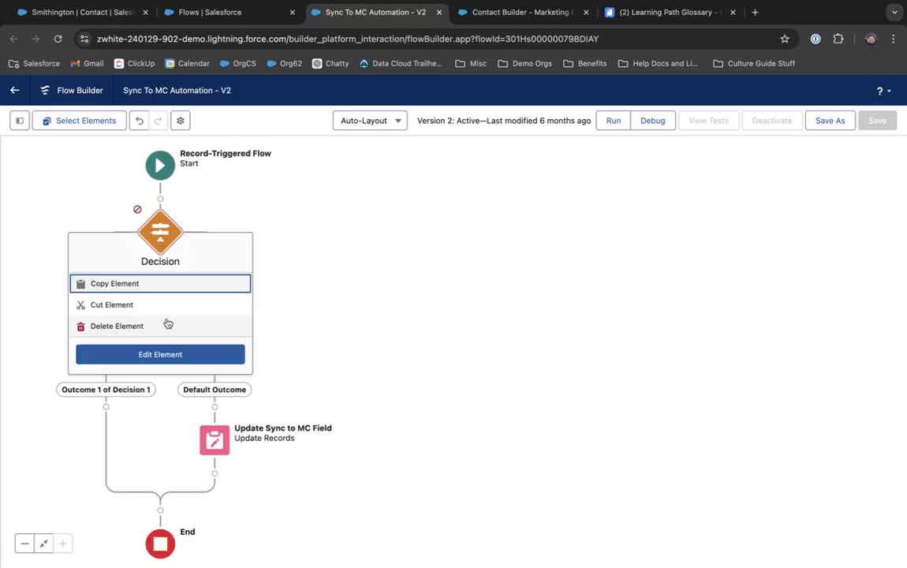
click(167, 356)
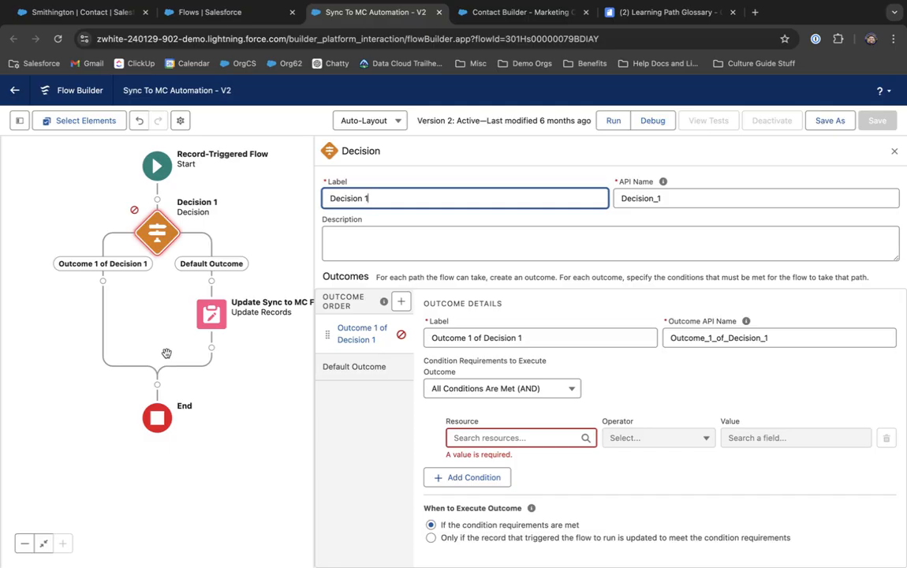
Step: Relabel the decision 'Sync to MC Pathing' and clear its API name to regenerate
key(super+a)
text(Sy)
key(Tab)
key(Tab)
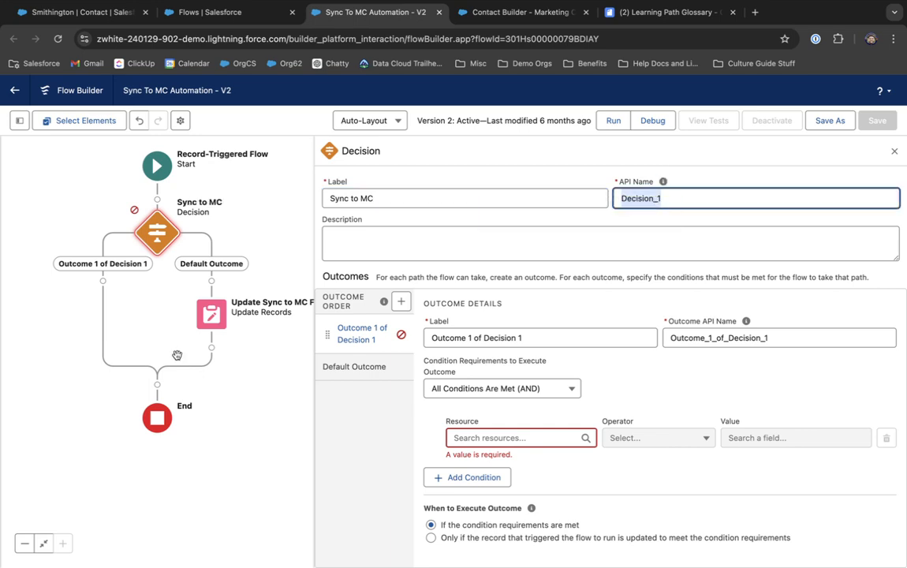
key(BackSpace)
click(436, 205)
key(Tab)
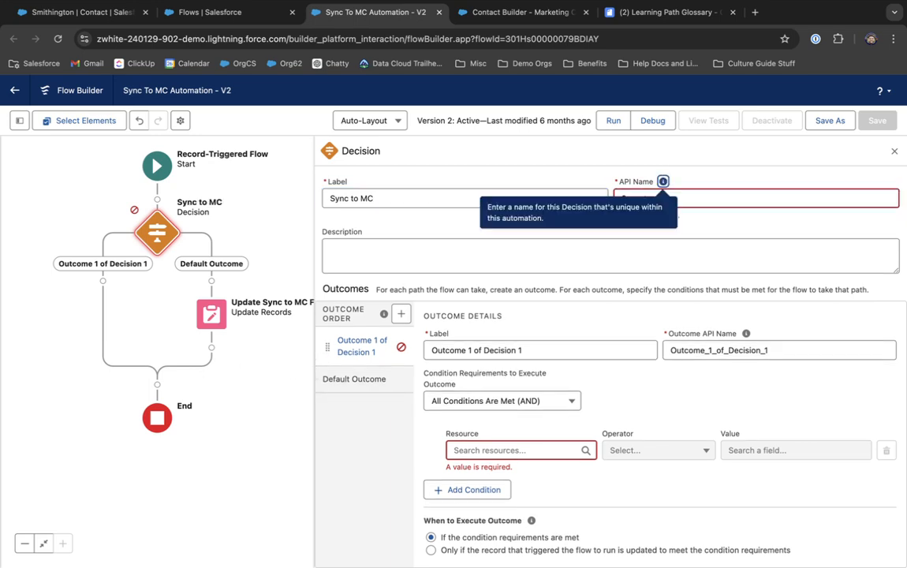
click(685, 198)
click(483, 446)
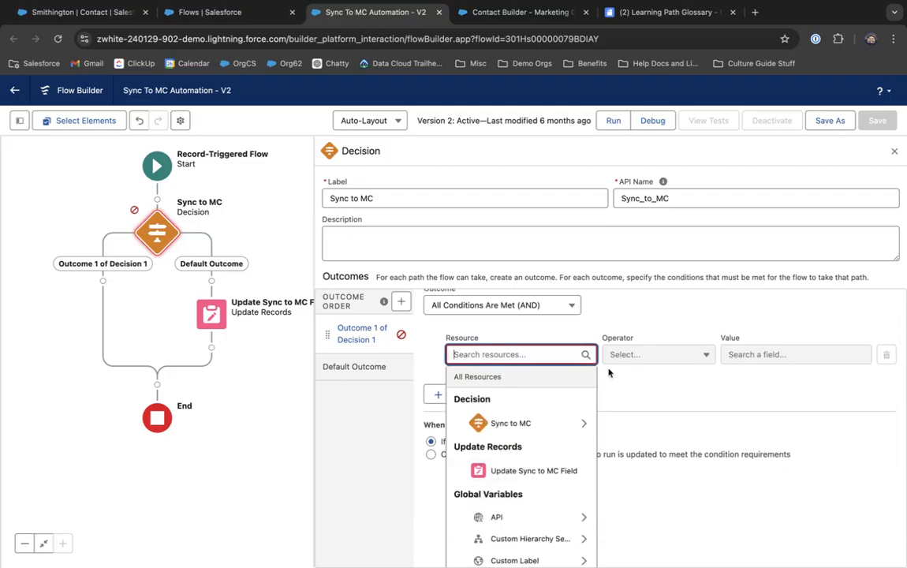
click(596, 395)
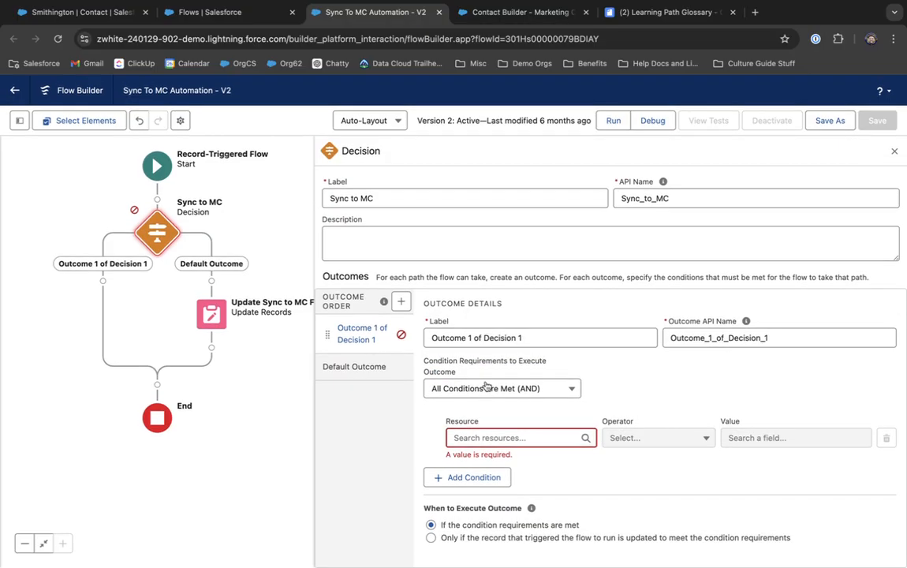
Step: Rename the first outcome's label to 'Sync to MCE'
click(522, 337)
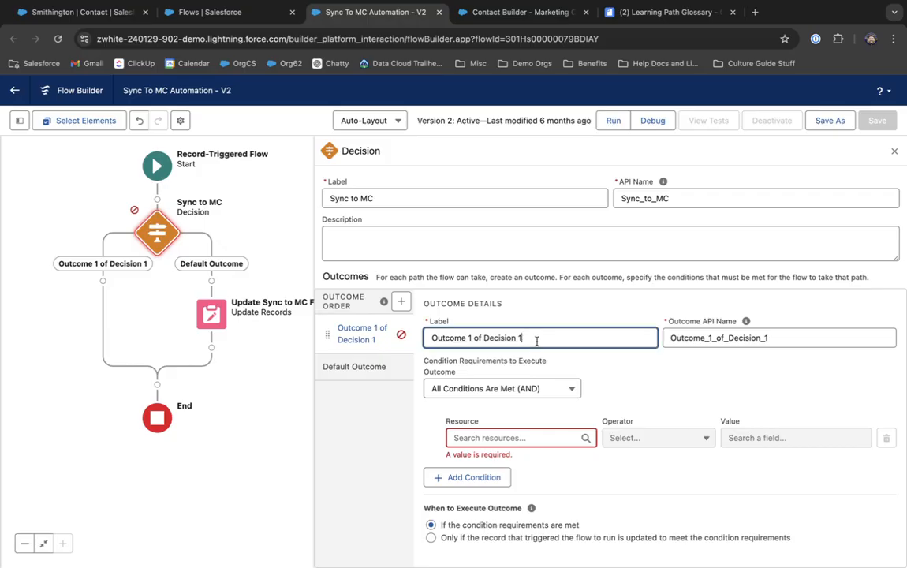
click(366, 198)
triple_click(367, 193)
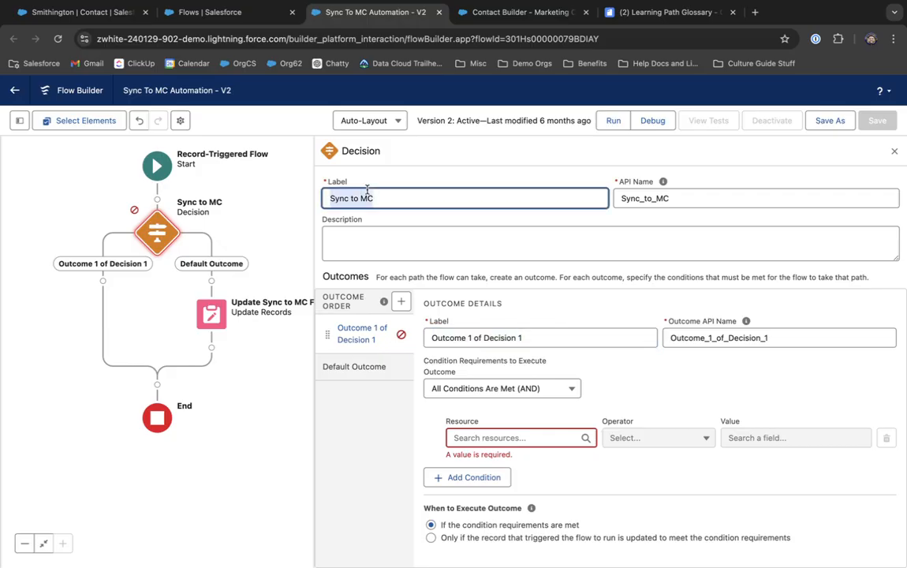
click(413, 201)
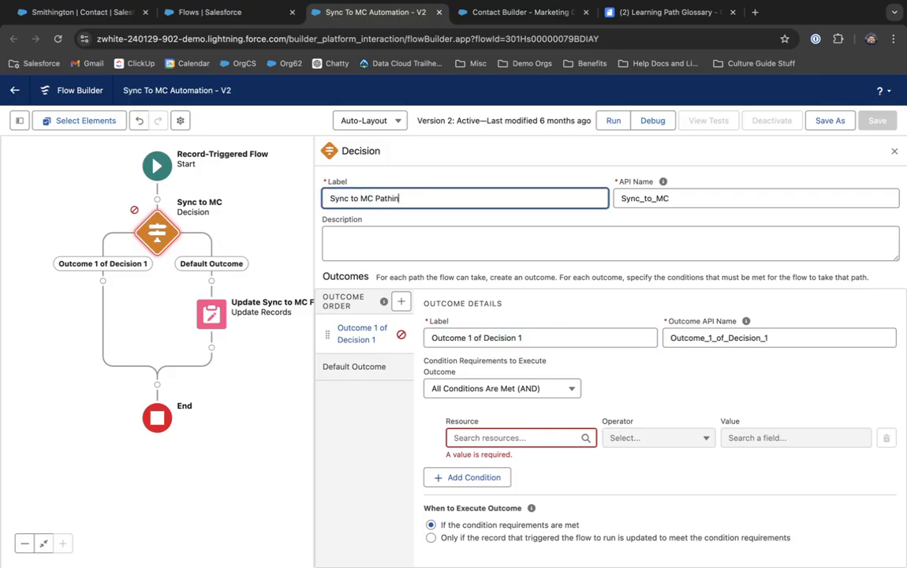
triple_click(511, 337)
text(Sync to MCE)
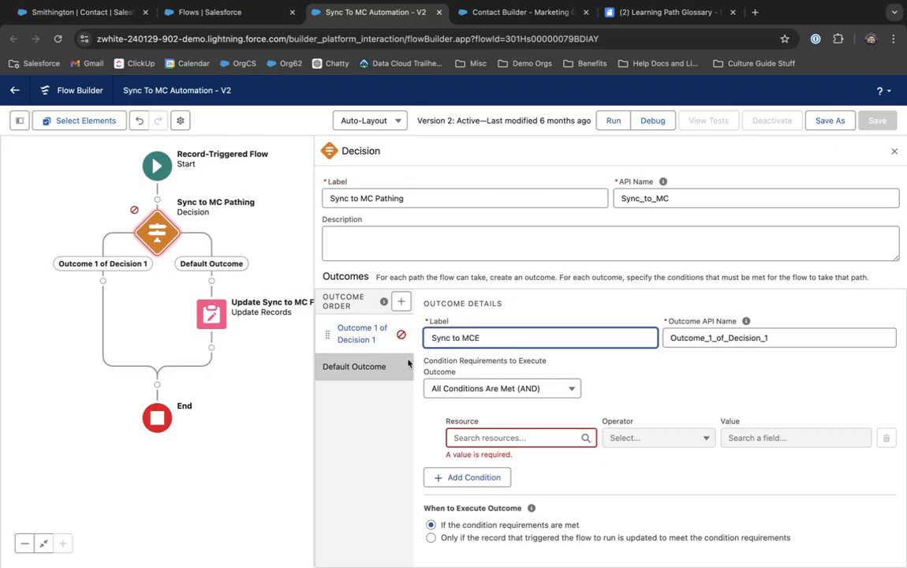
click(627, 388)
Step: Search the resource list for the first condition's Triggering Contact Email resource
click(471, 437)
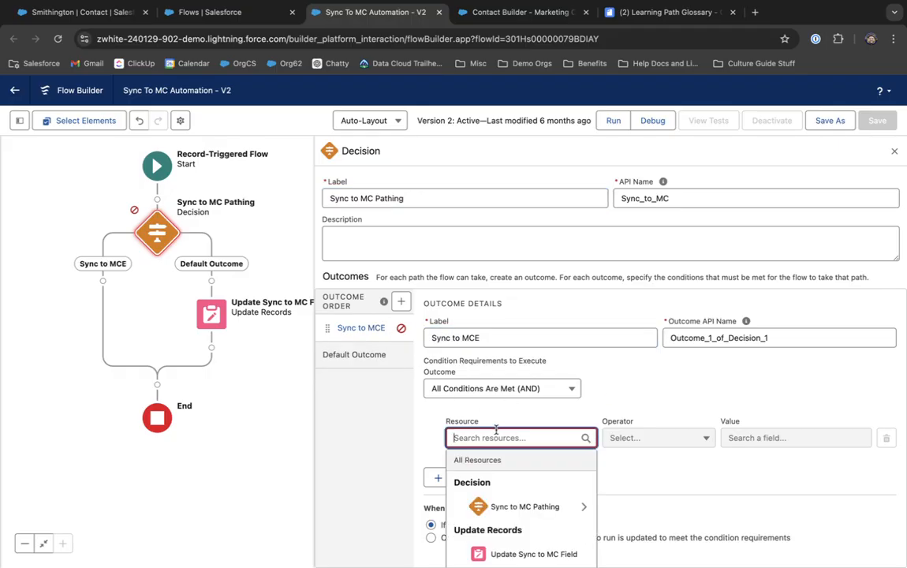
scroll(495, 428, down, 3)
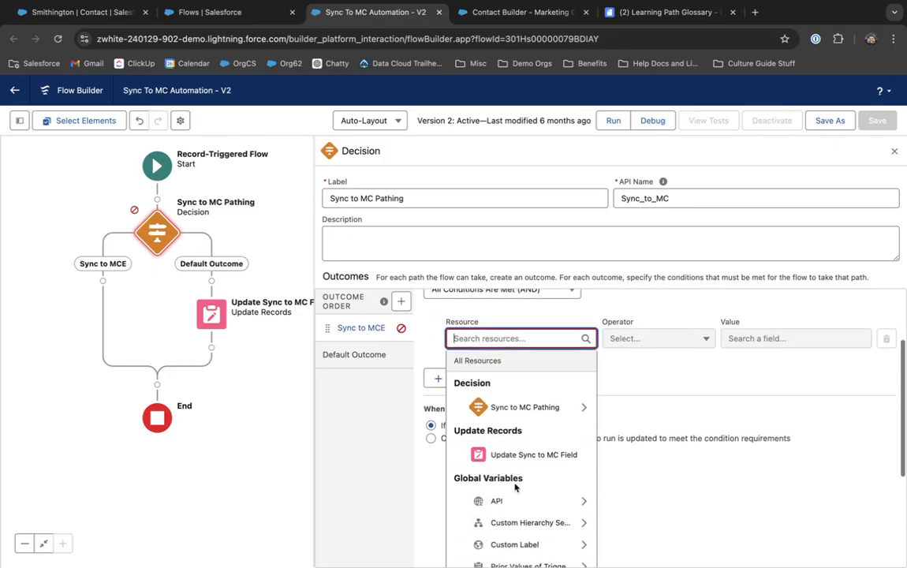
scroll(461, 433, down, 4)
scroll(560, 477, up, 4)
scroll(615, 478, down, 2)
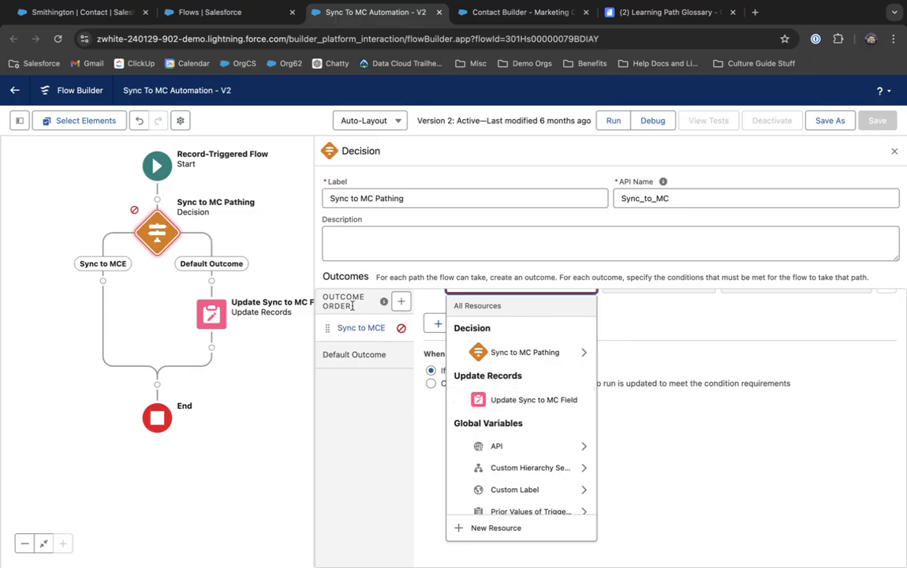
click(717, 347)
scroll(717, 347, up, 2)
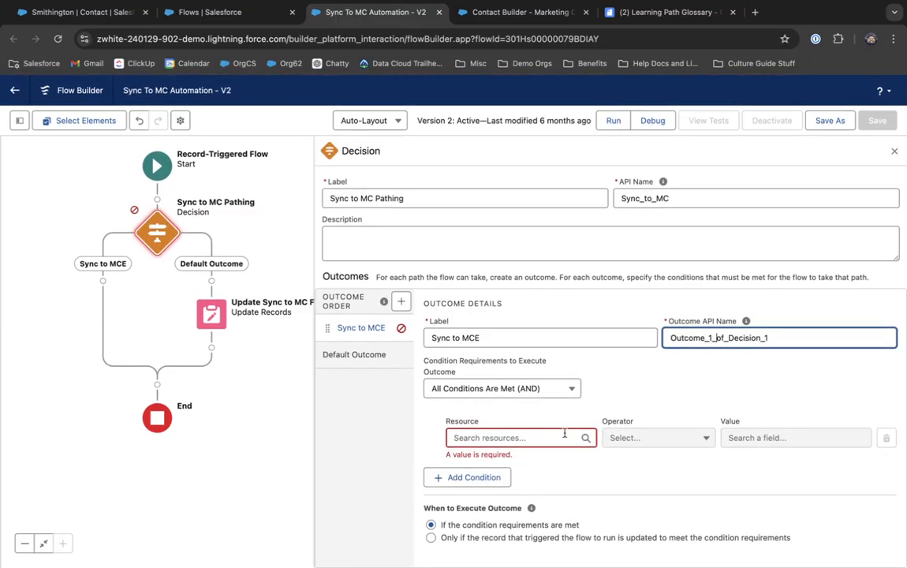
click(501, 437)
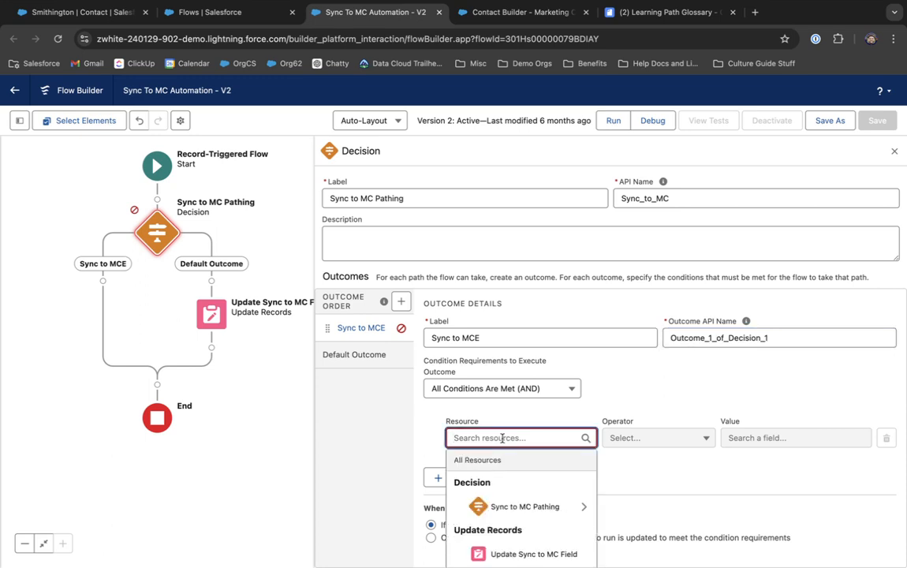
text(sy)
key(BackSpace)
key(BackSpace)
text(first)
key(BackSpace)
key(BackSpace)
key(BackSpace)
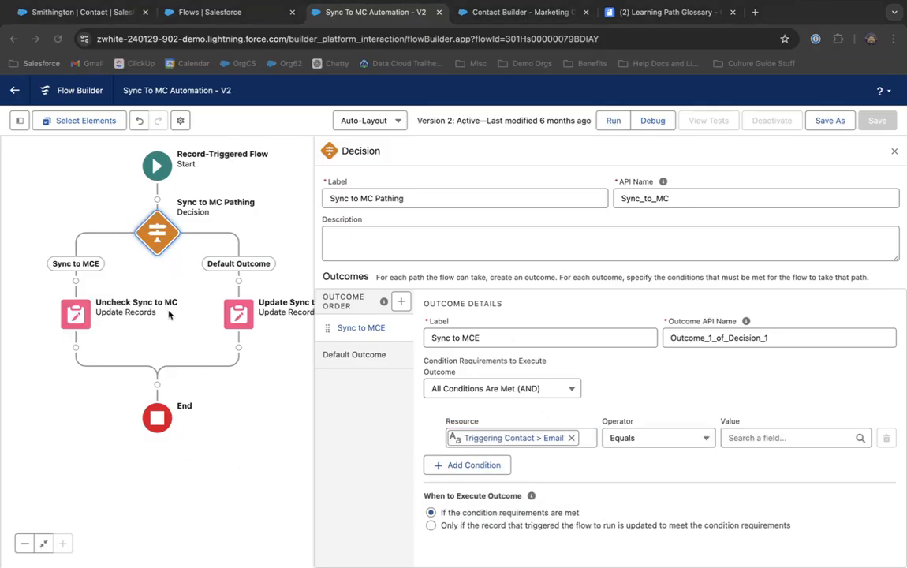
Step: Clear the Sync to MCE outcome's API name so it regenerates from the label
click(173, 227)
click(157, 236)
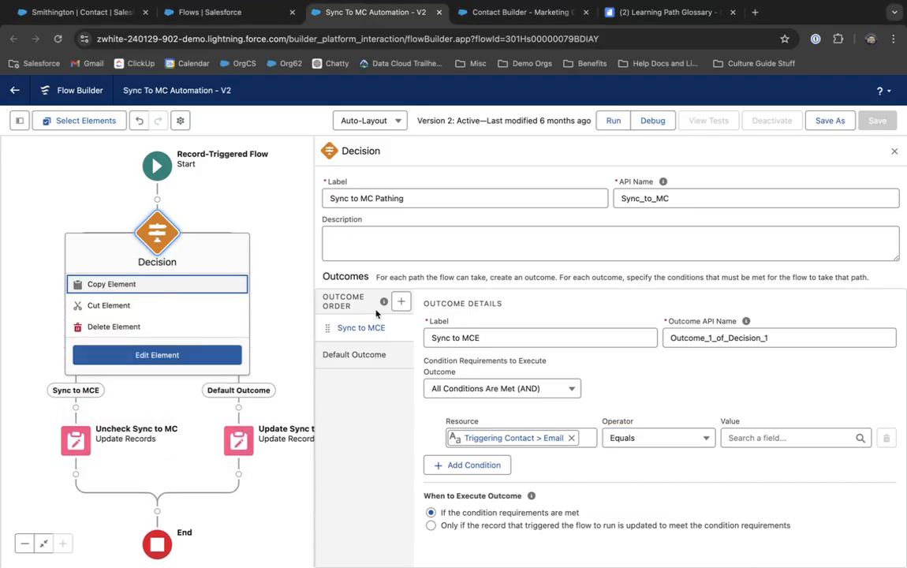
drag(434, 200, 310, 197)
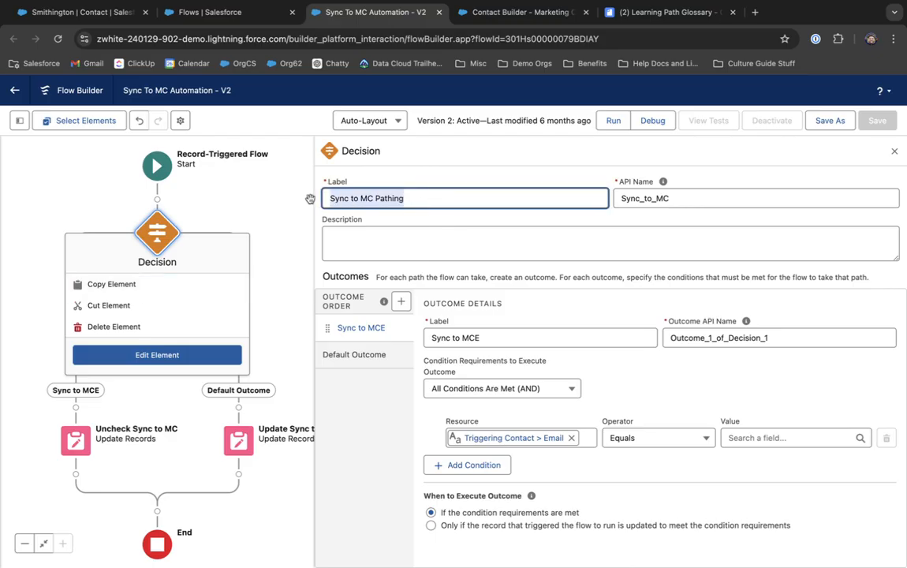
click(431, 180)
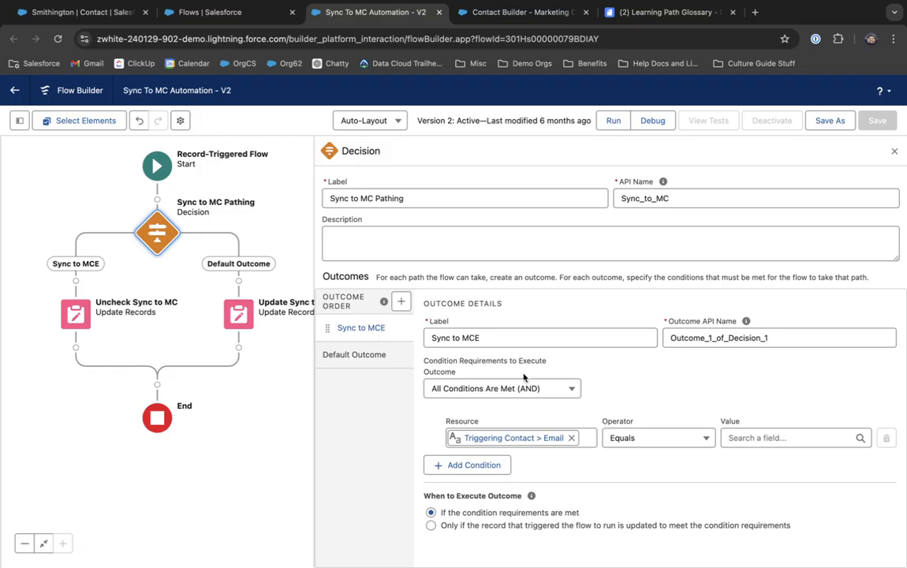
click(530, 340)
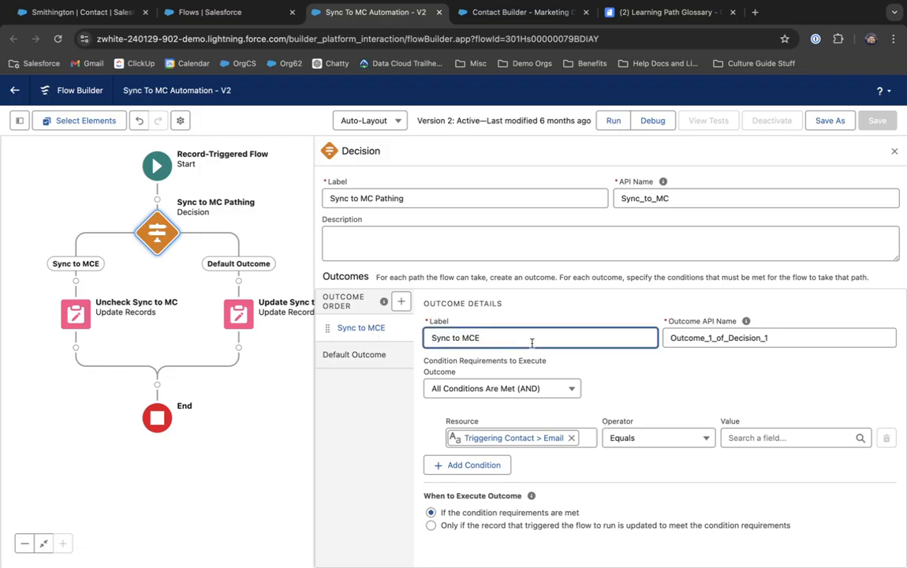
click(745, 321)
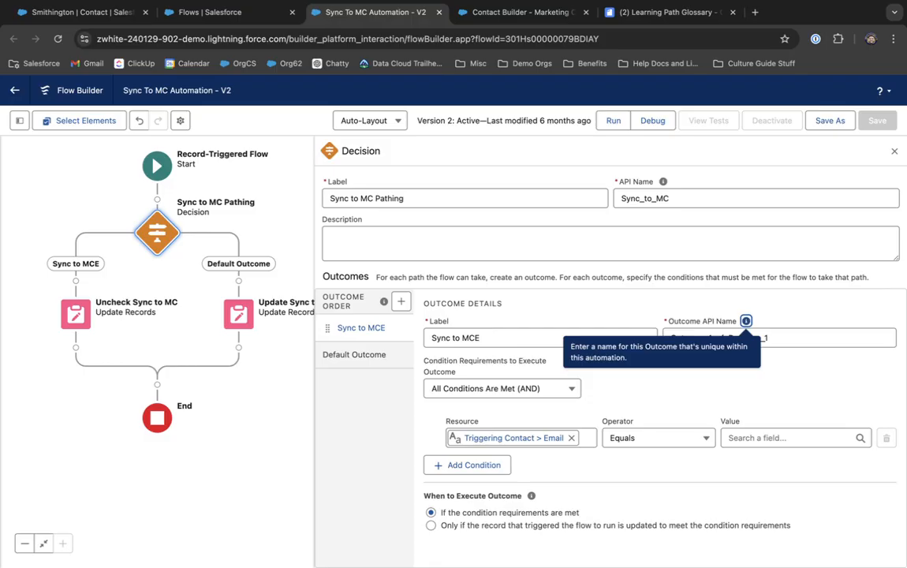
click(717, 339)
key(ctrl+a)
key(BackSpace)
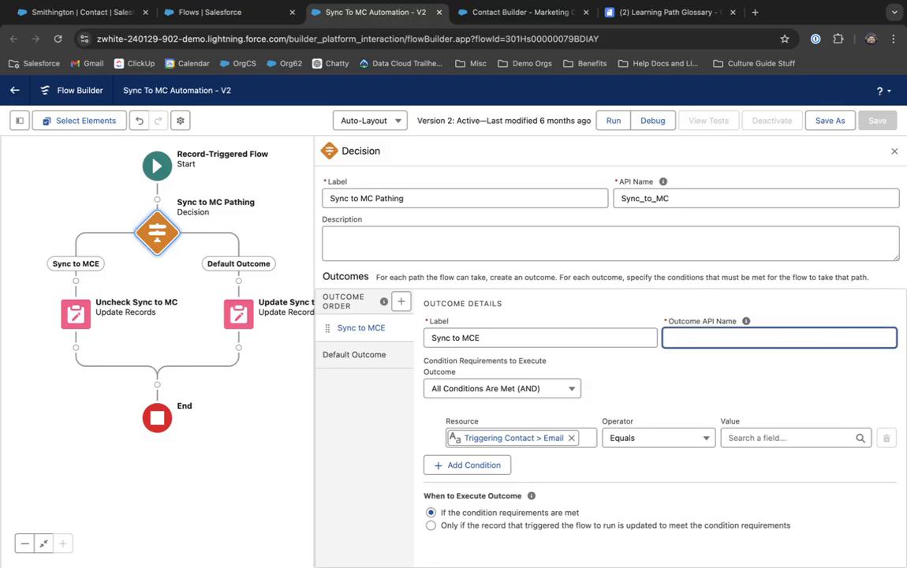
key(shift+Tab)
click(558, 339)
key(Tab)
click(634, 394)
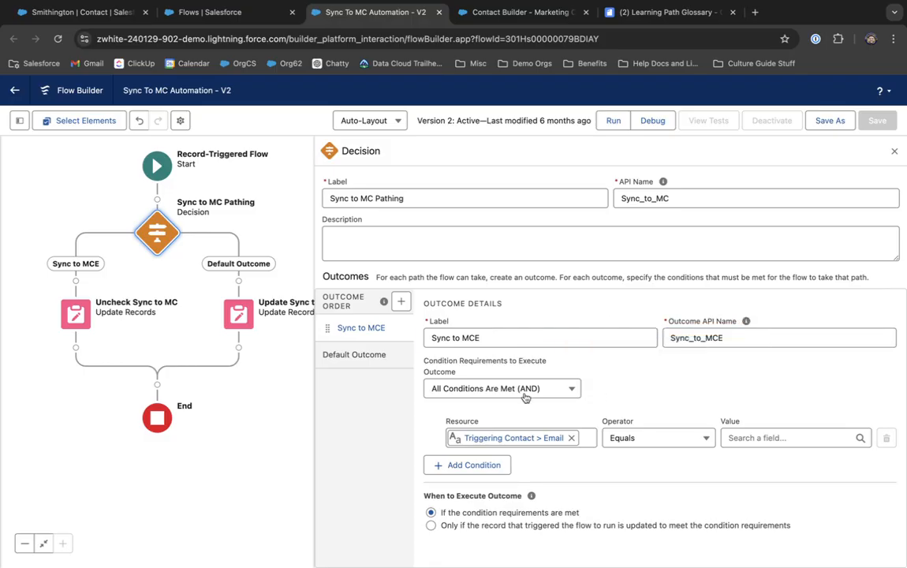
Step: Add a second condition on the triggering contact's First Name field
click(470, 465)
click(474, 475)
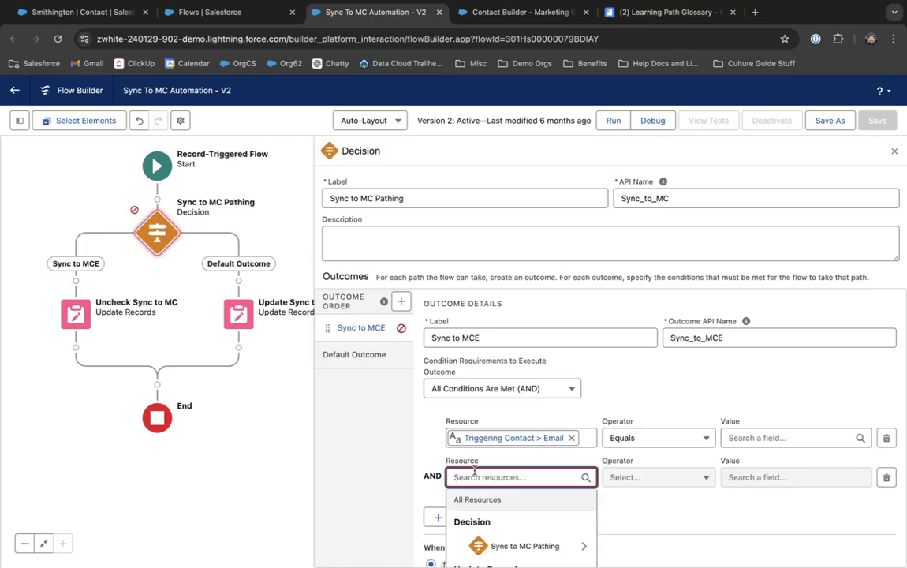
text(contact)
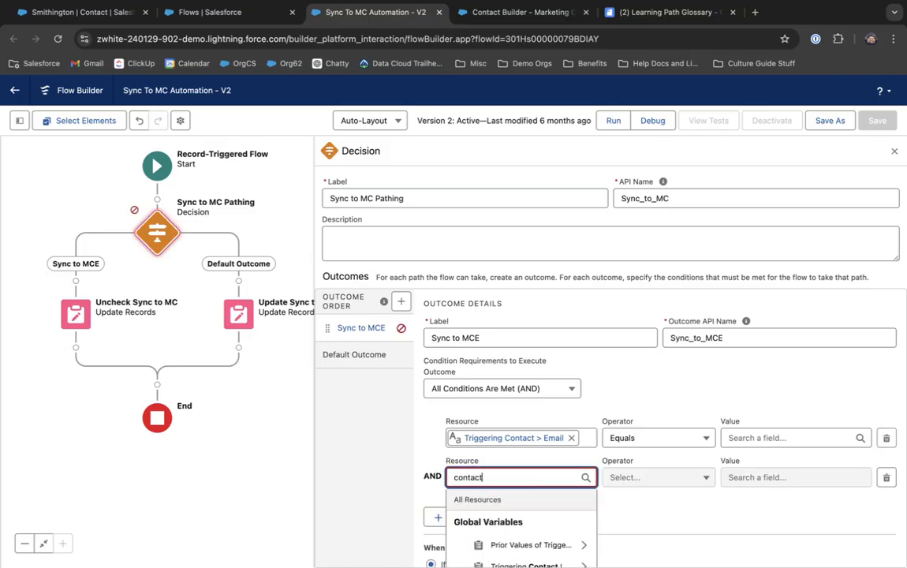
scroll(516, 520, down, 1)
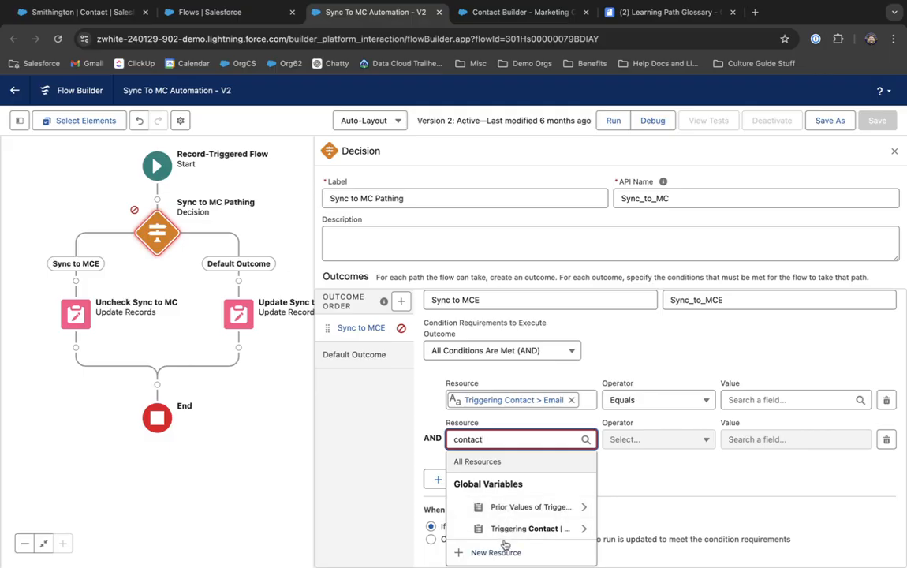
click(513, 527)
text(first)
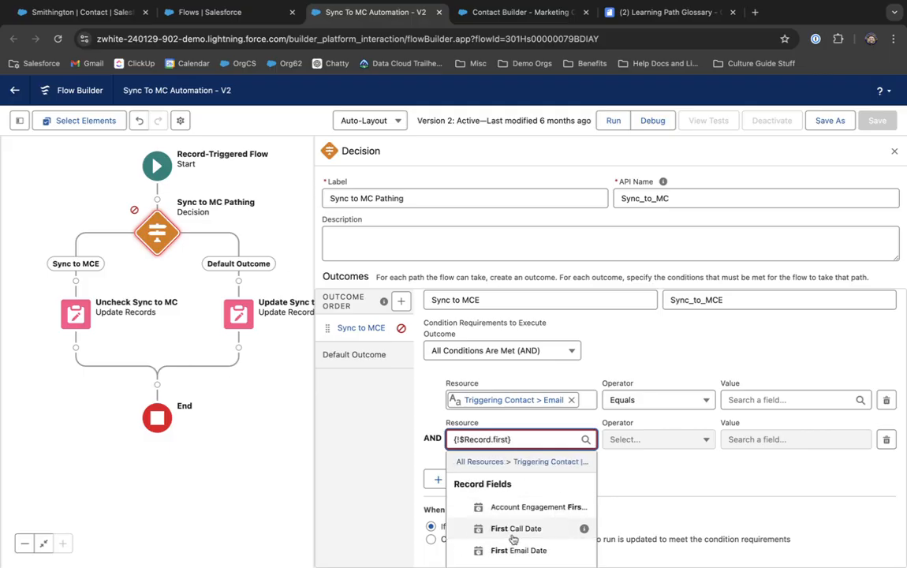
scroll(511, 538, down, 3)
click(513, 531)
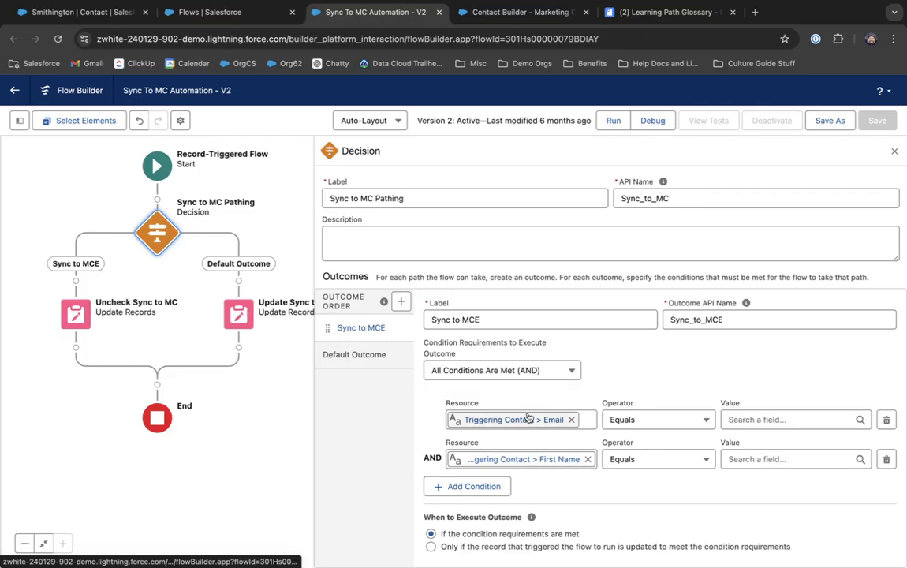
Step: Set both Email and First Name conditions to Is Null, with Any Condition Is Met (OR)
click(648, 421)
click(650, 513)
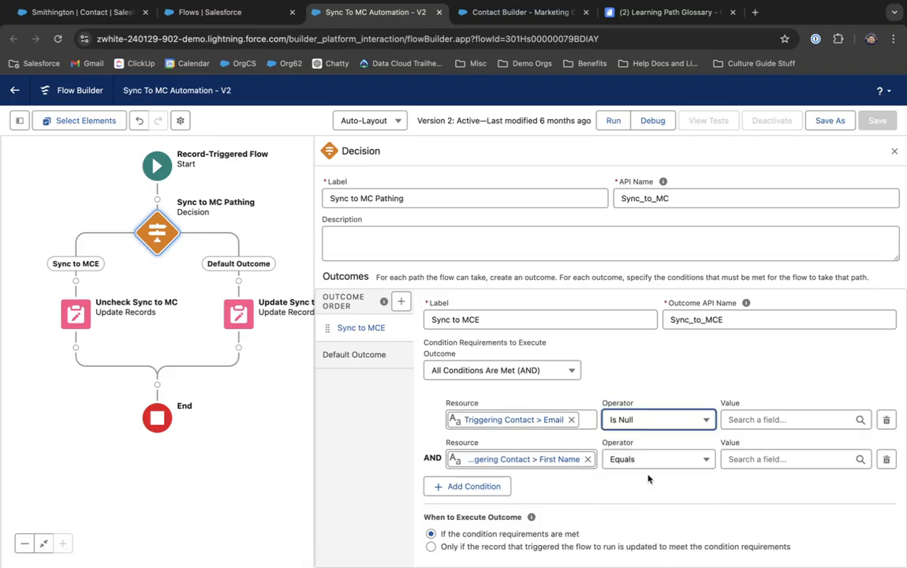
click(645, 462)
click(642, 515)
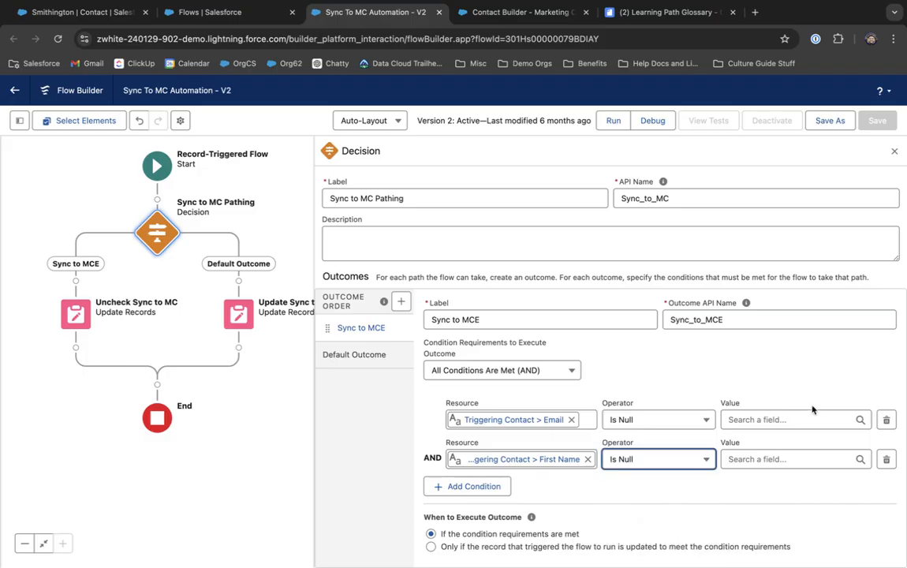
click(496, 371)
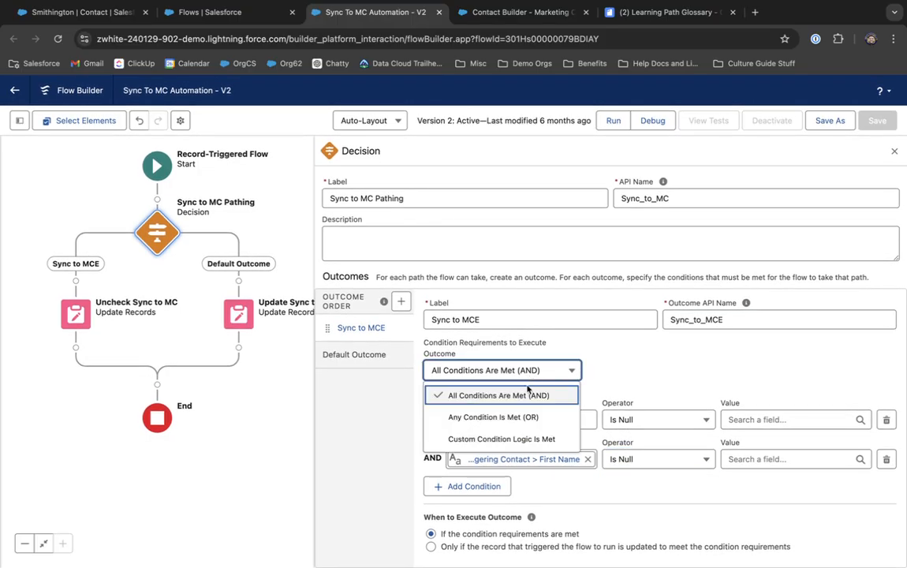
click(525, 420)
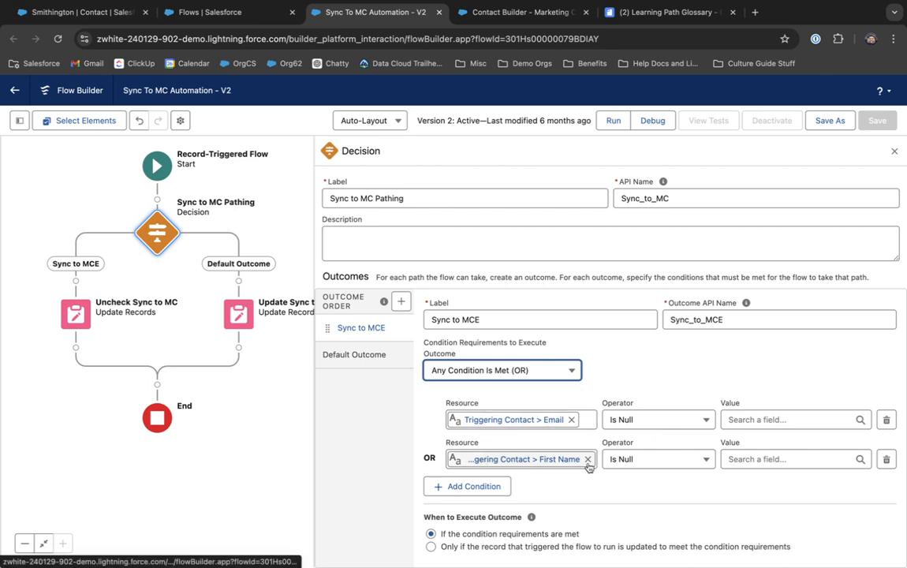
Step: Set both condition values to the global constant True
click(756, 456)
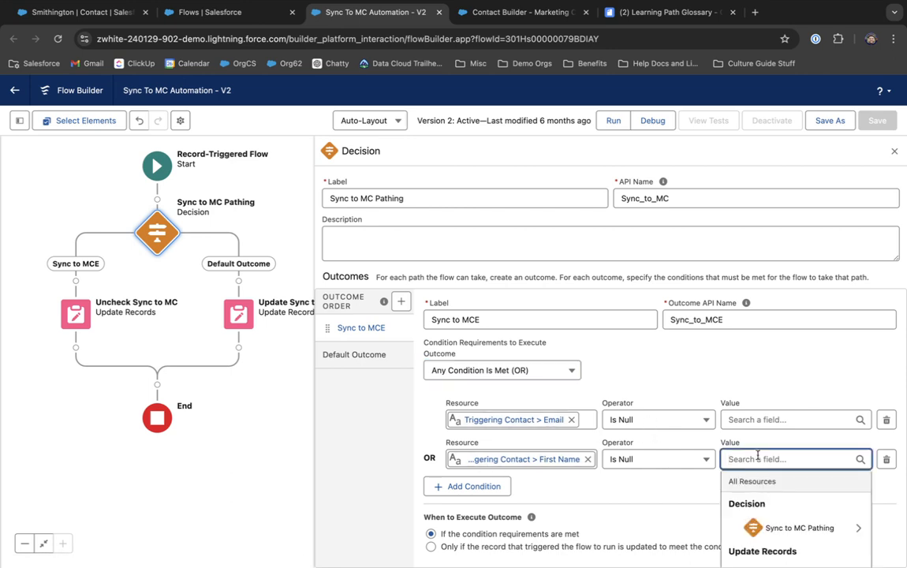
text(tru)
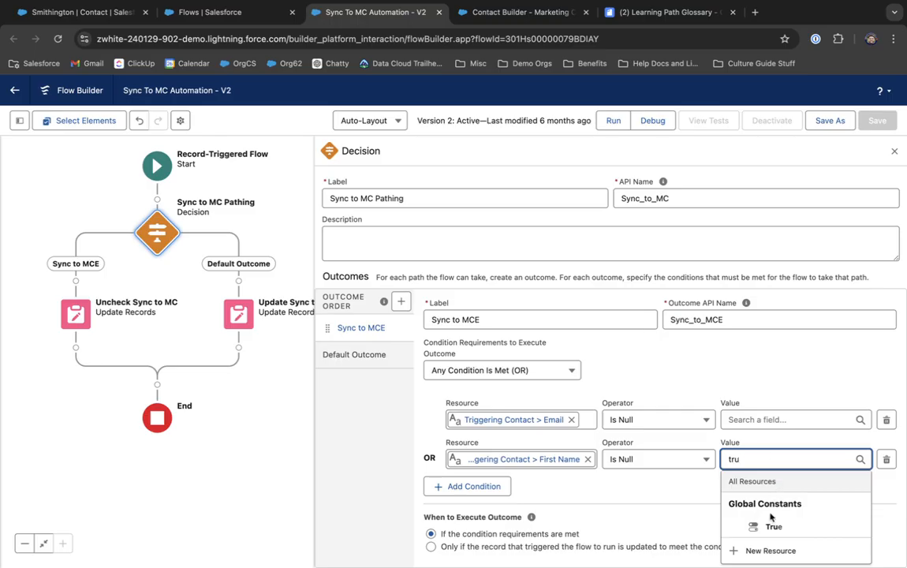
click(770, 520)
click(773, 419)
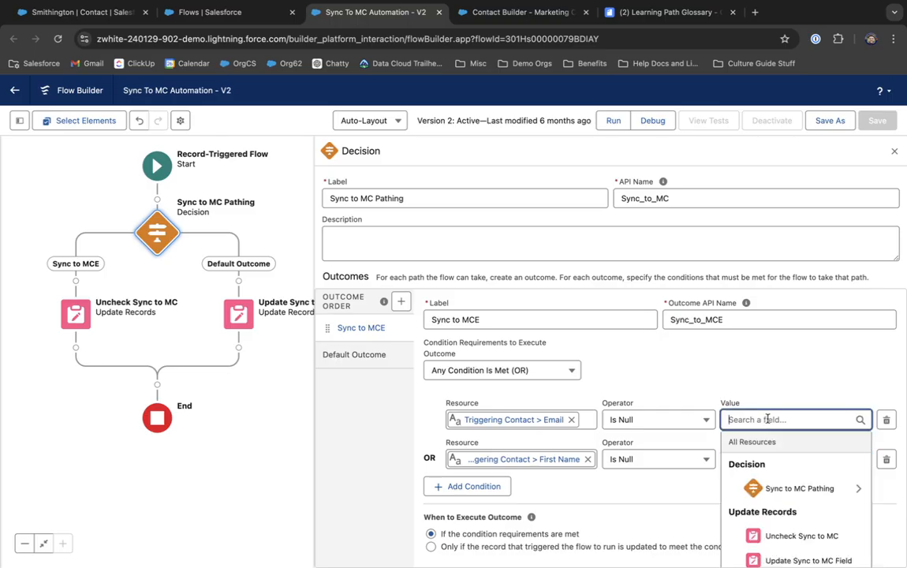
text(tru)
click(776, 486)
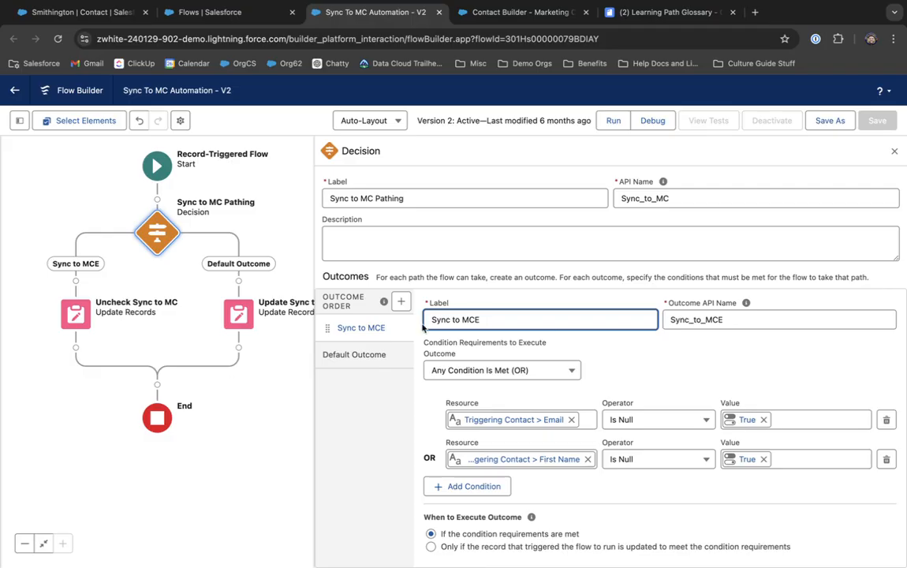
Step: Relabel the outcome 'UnSync to MCE' and regenerate its API name as UnSync_to_MCE
text(Un)
click(648, 367)
double_click(696, 319)
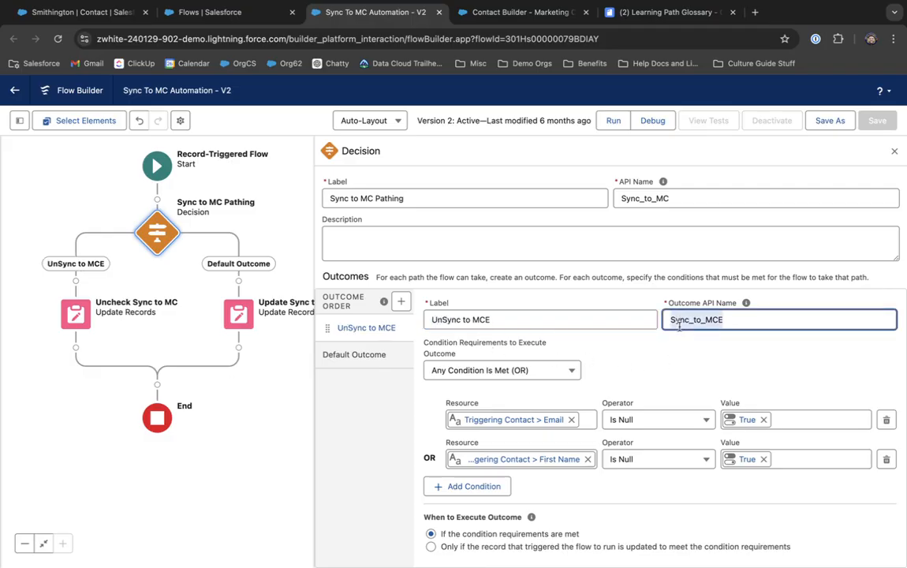
text(S)
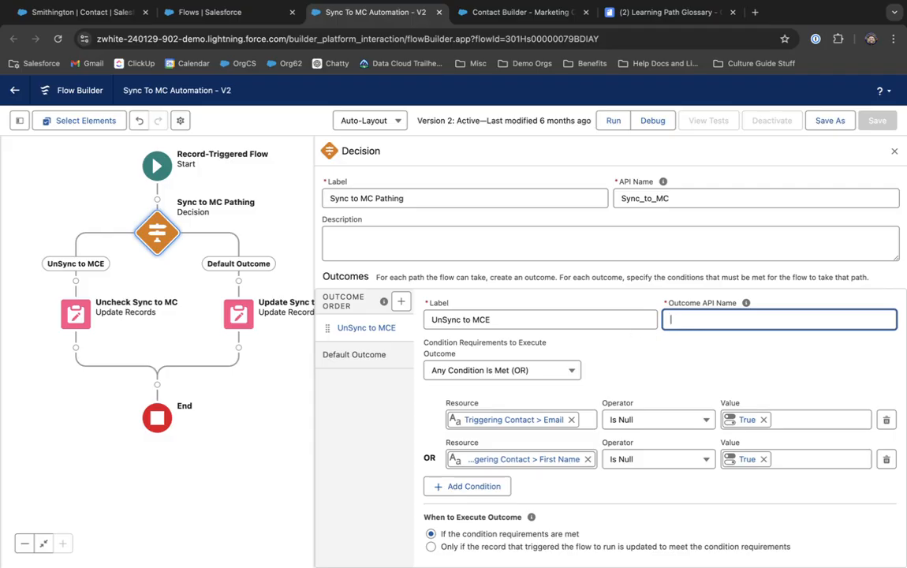
key(shift+Tab)
click(585, 320)
key(Tab)
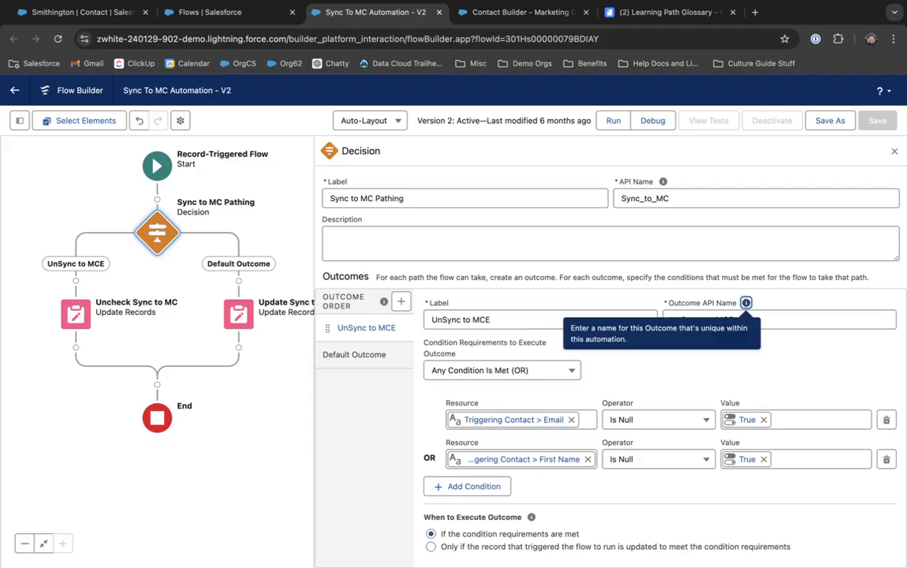
click(688, 377)
Step: Add a new decision outcome labelled 'Sync To MCE'
click(362, 356)
triple_click(478, 339)
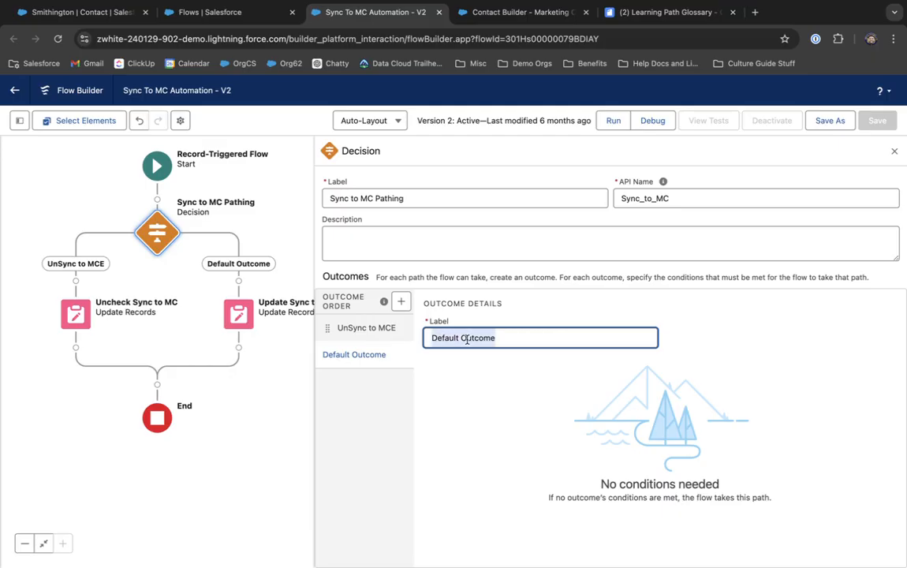
text(t)
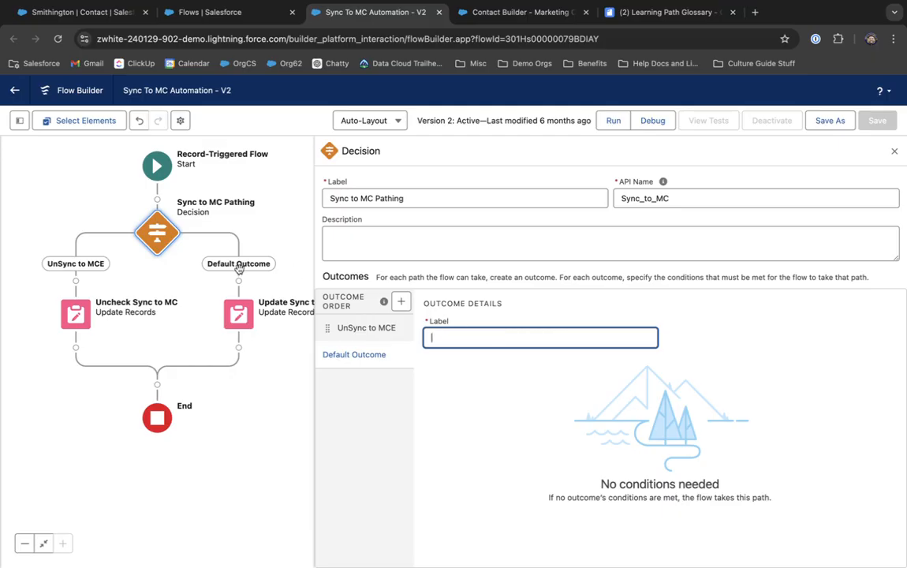
click(399, 303)
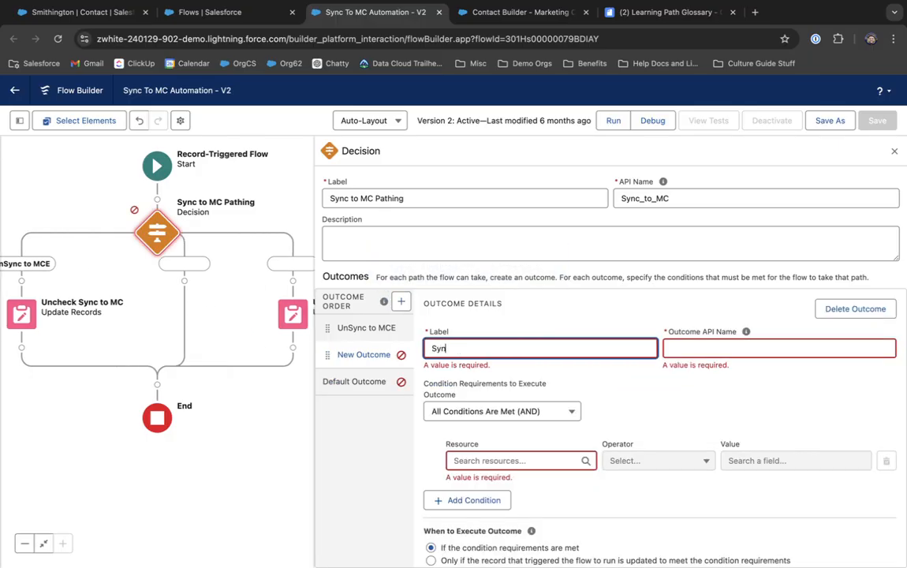
text(Sync To MCE)
key(Tab)
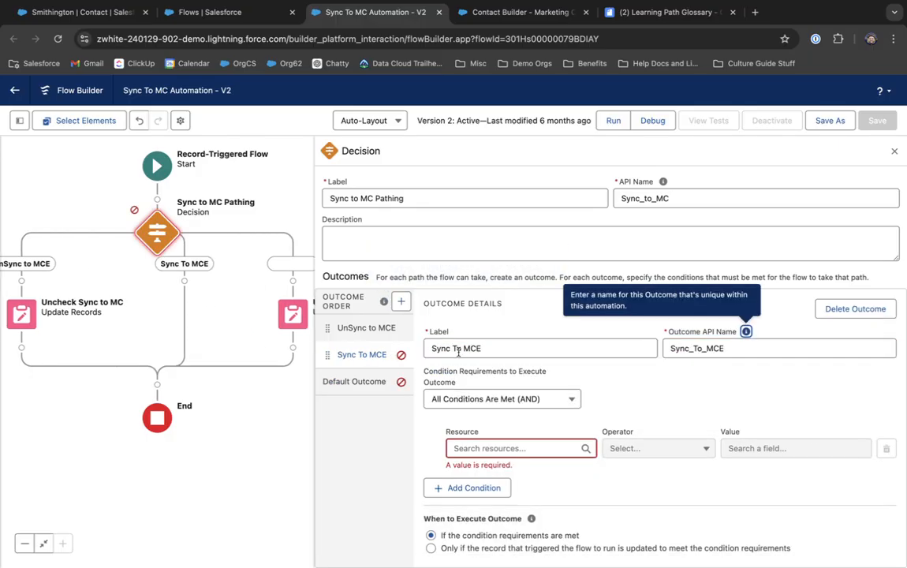
Step: Add two conditions on the triggering contact's First Name and Email fields
click(486, 446)
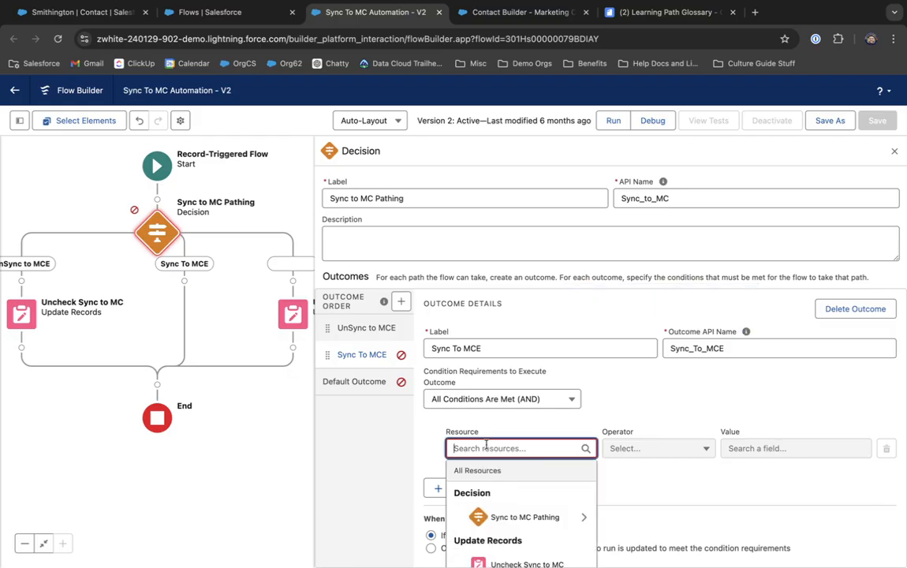
text(cont)
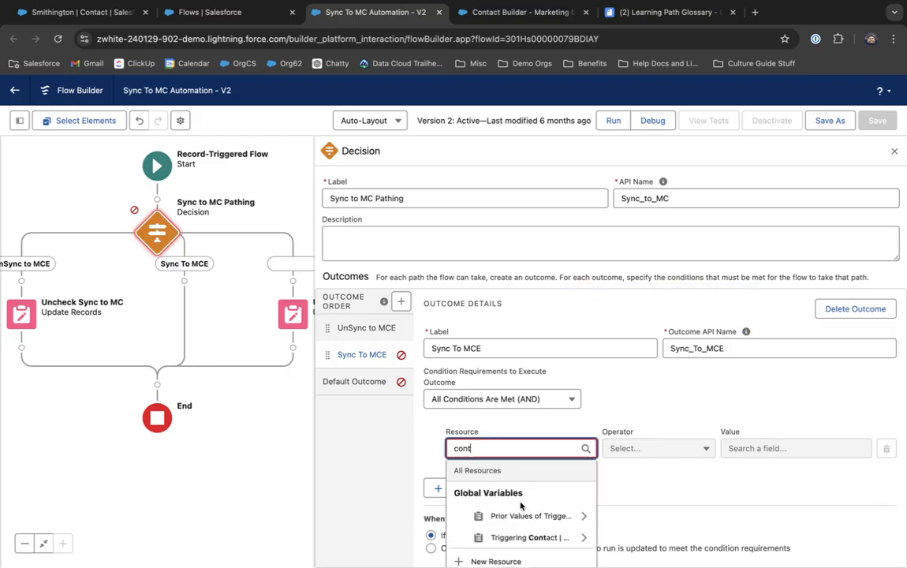
click(518, 537)
text(first)
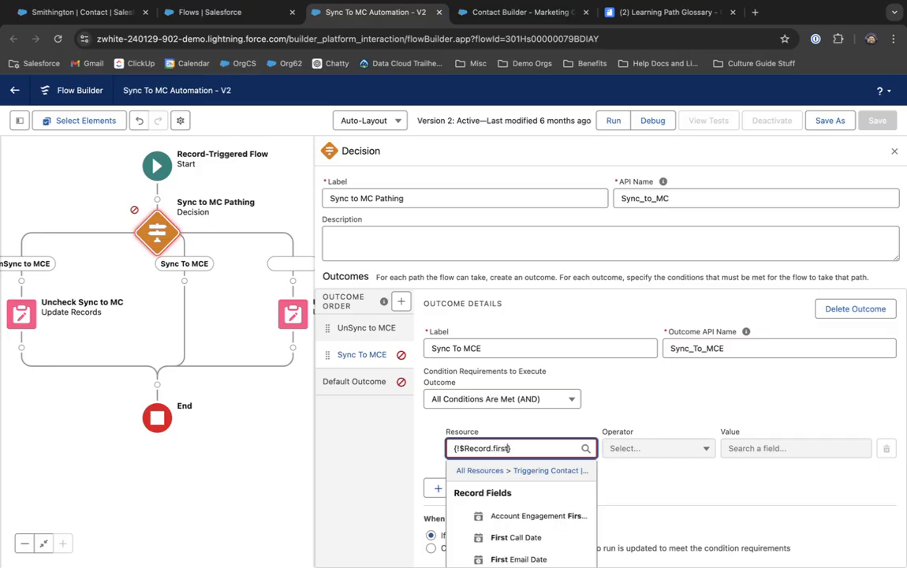
scroll(586, 552, down, 2)
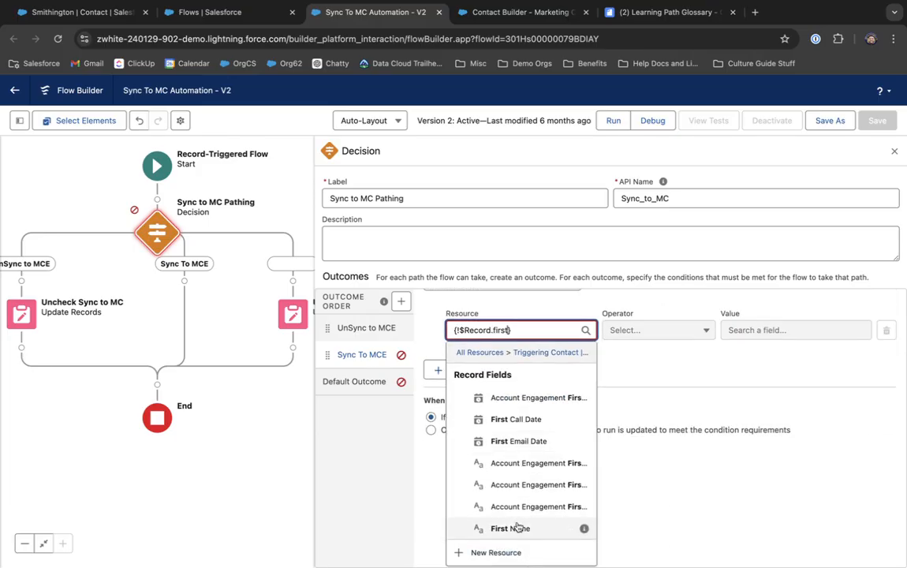
click(517, 527)
click(499, 473)
click(500, 486)
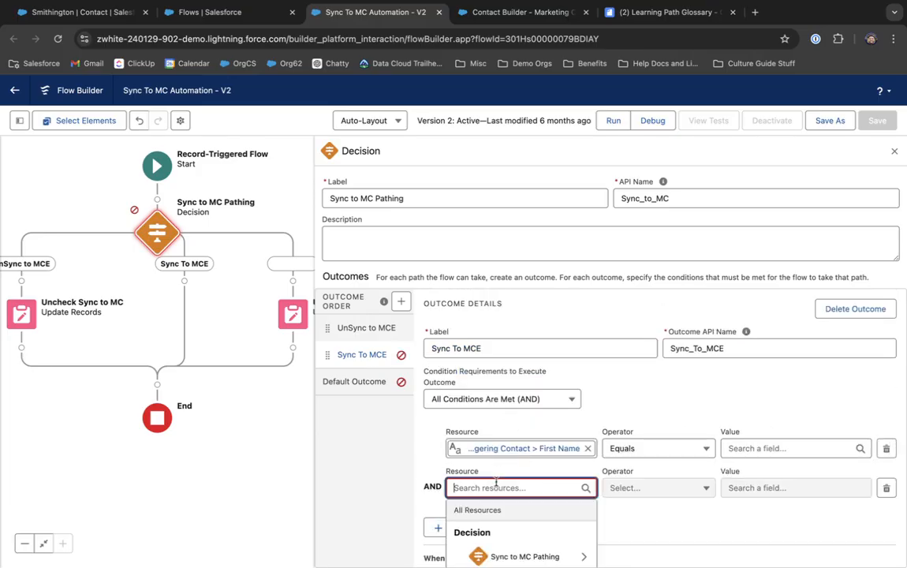
text(Cont)
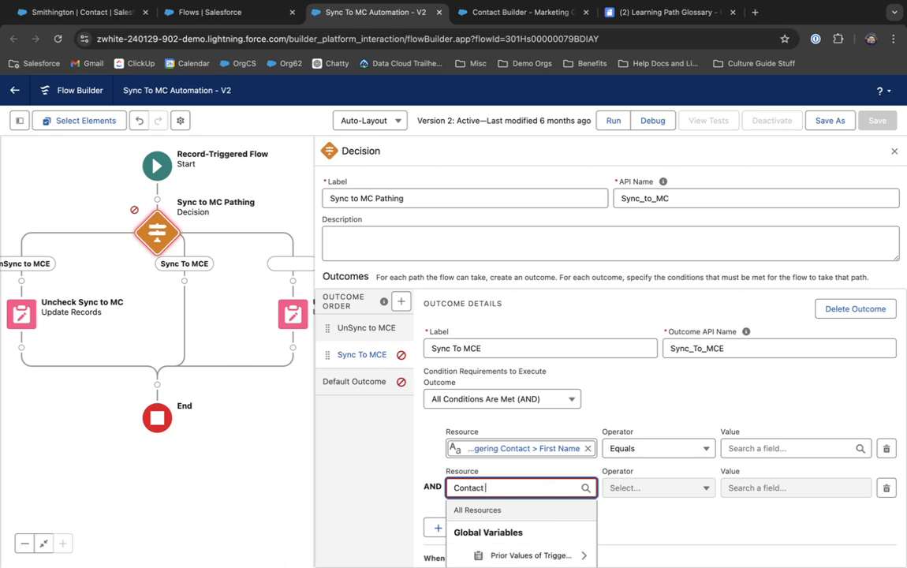
text(act)
scroll(512, 544, down, 1)
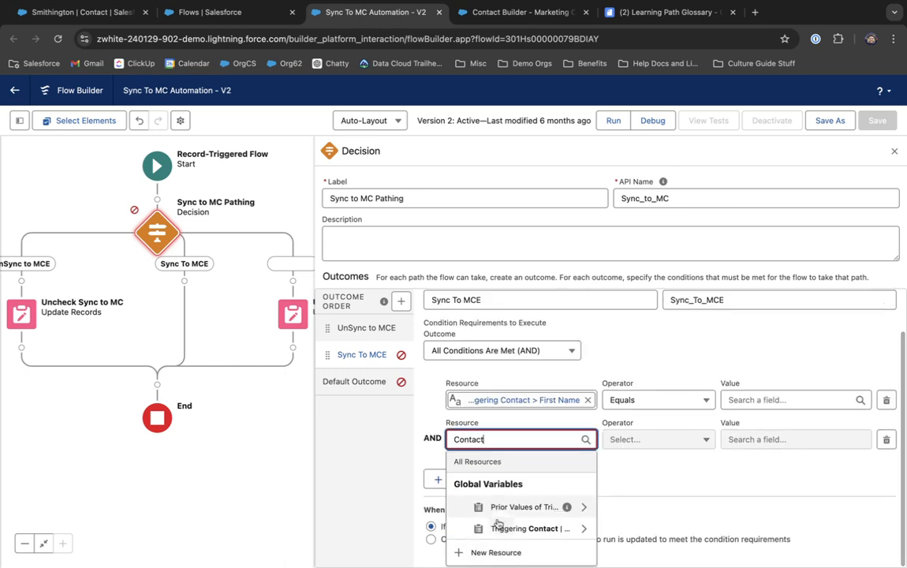
click(520, 526)
text(l)
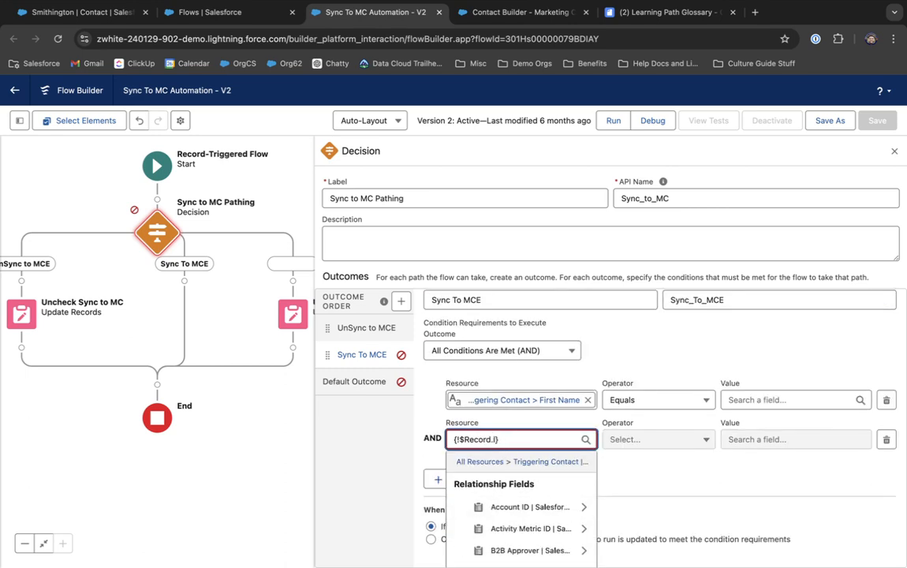
text(email)
scroll(528, 528, down, 1)
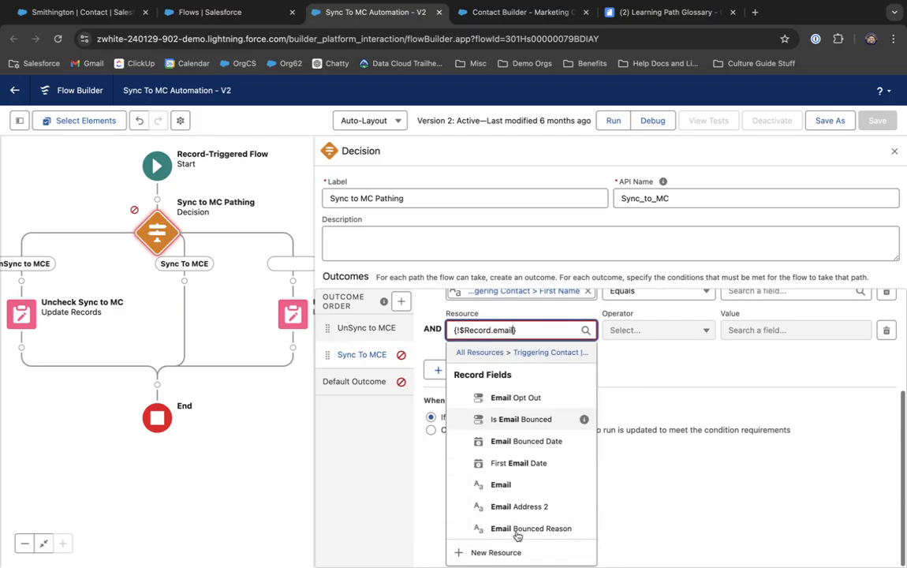
click(519, 491)
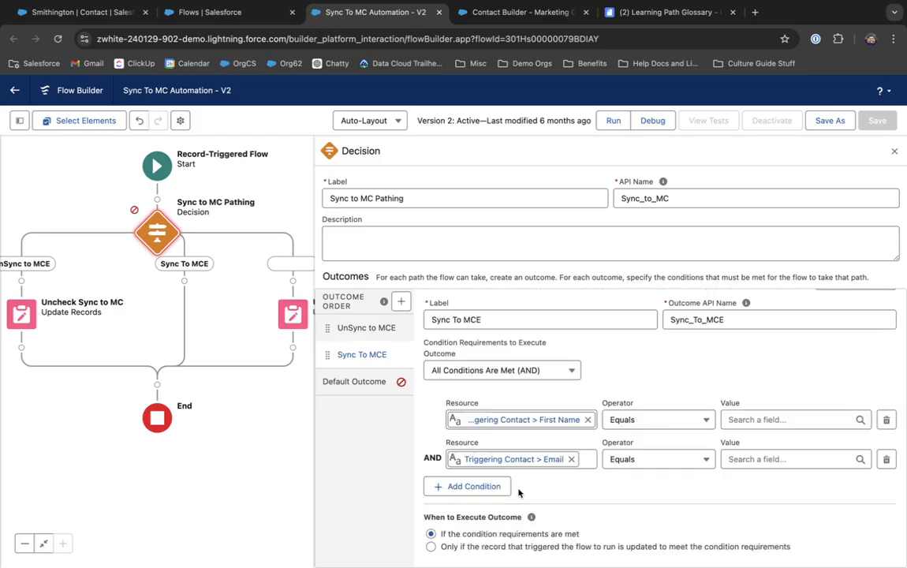
Step: Set both First Name and Email conditions to Is Null with value False
click(640, 426)
click(643, 509)
click(653, 461)
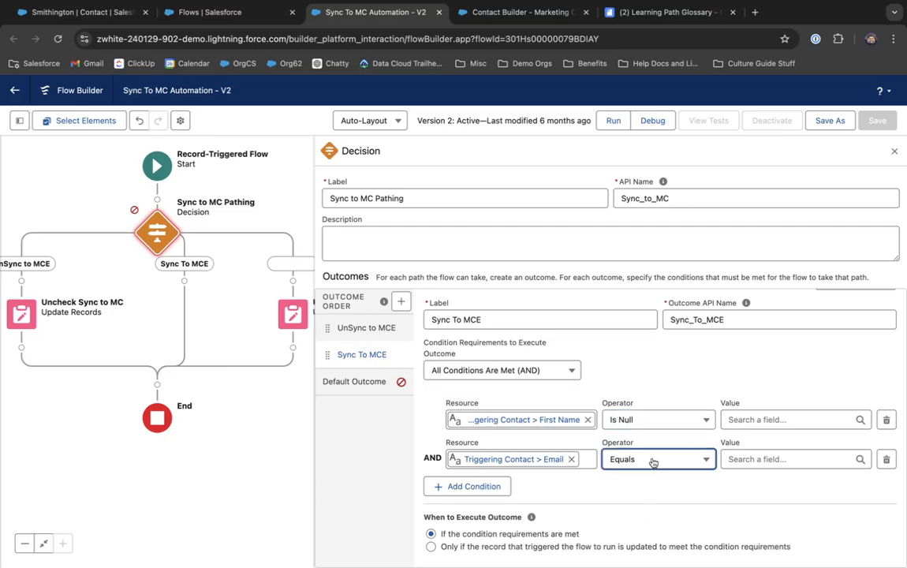
click(653, 462)
click(652, 515)
click(737, 419)
text(f)
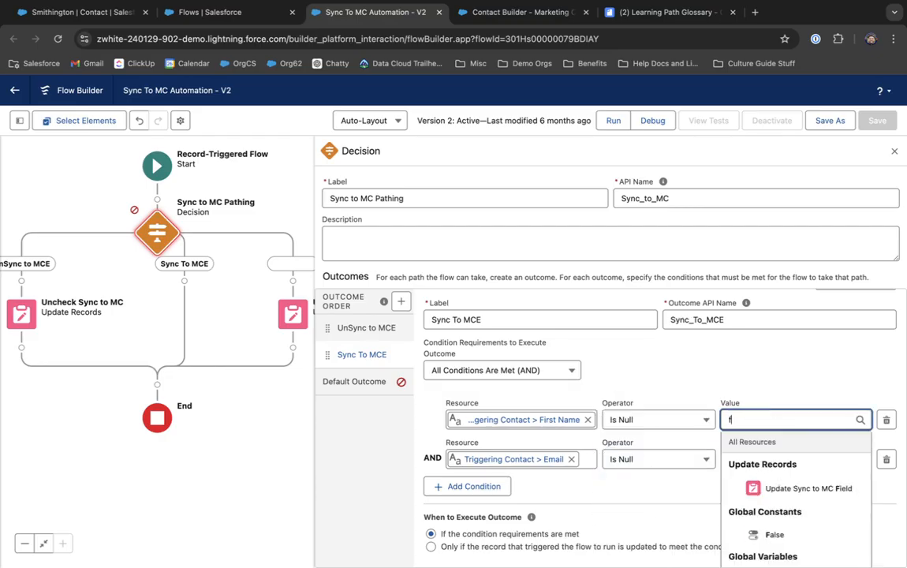
text(ale)
key(BackSpace)
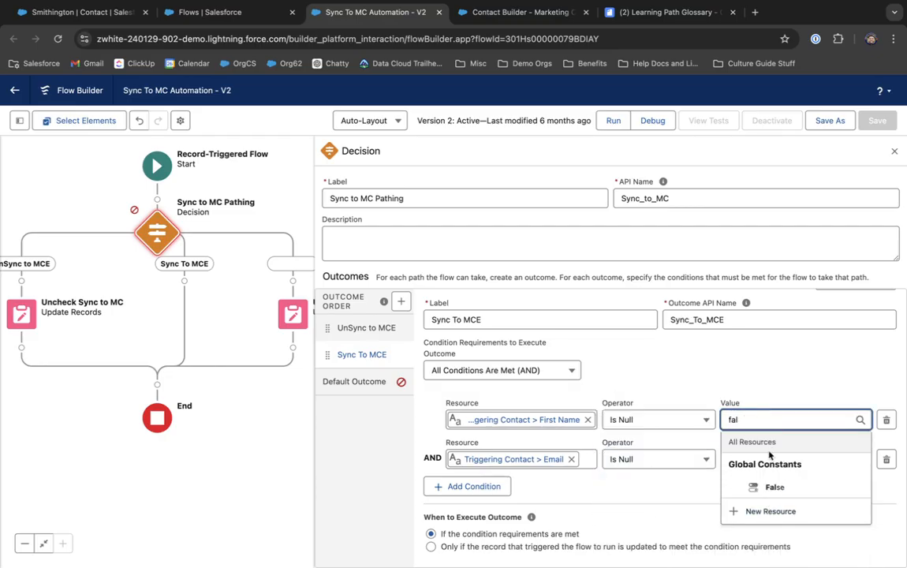
click(776, 486)
click(773, 459)
text(false)
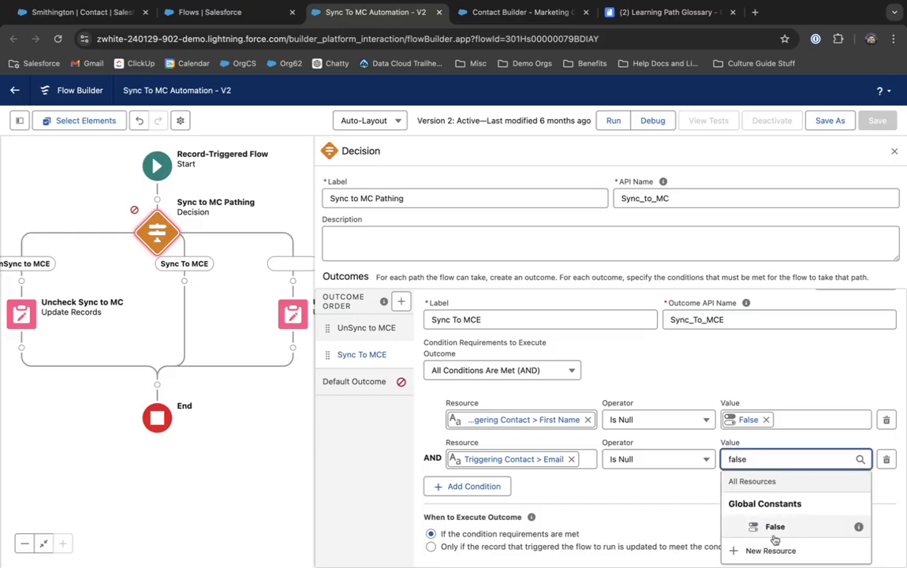
click(774, 526)
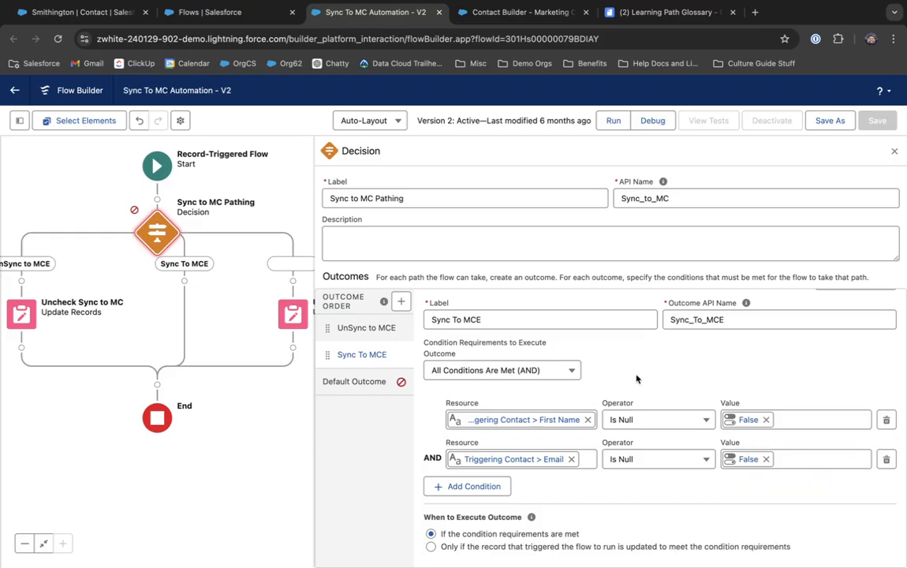
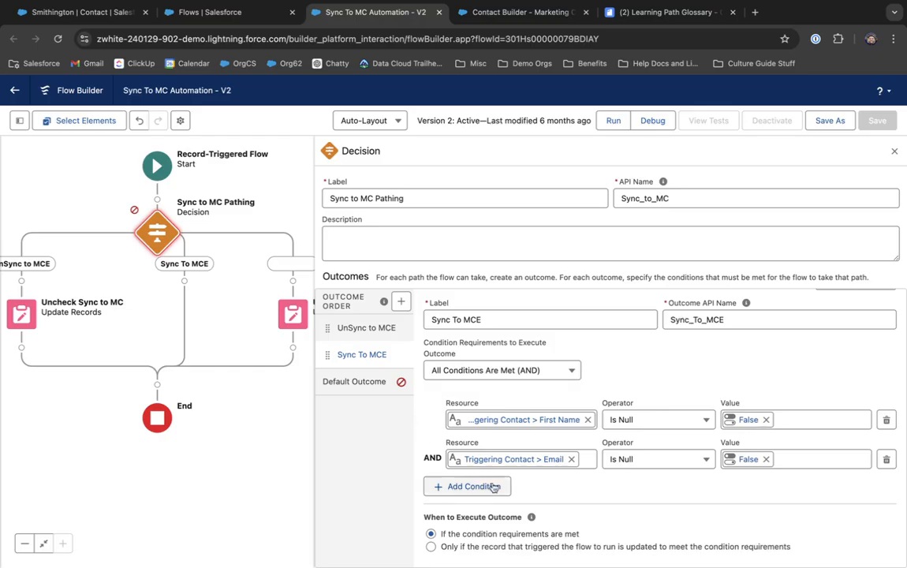
Step: Label the decision's default outcome 'Else' and expand the Start element's trigger details
click(370, 381)
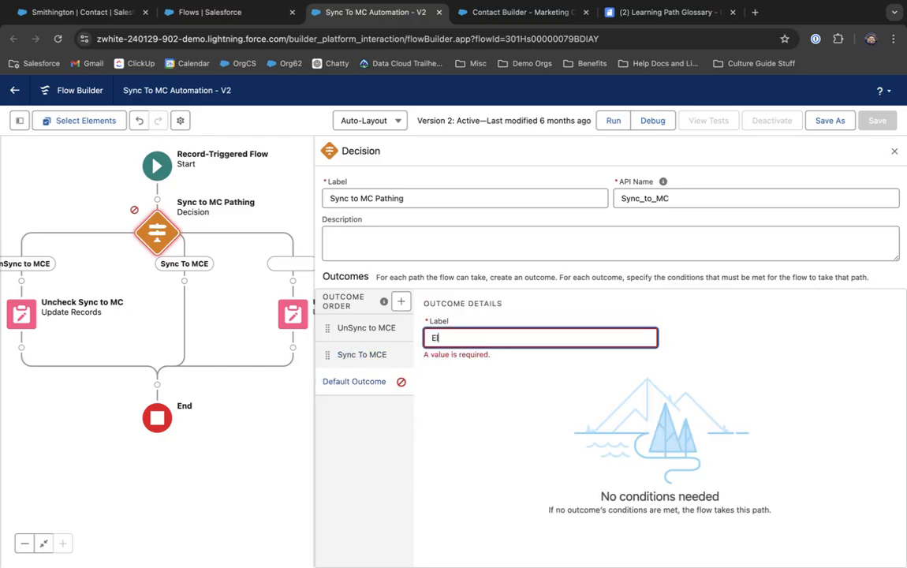
click(360, 329)
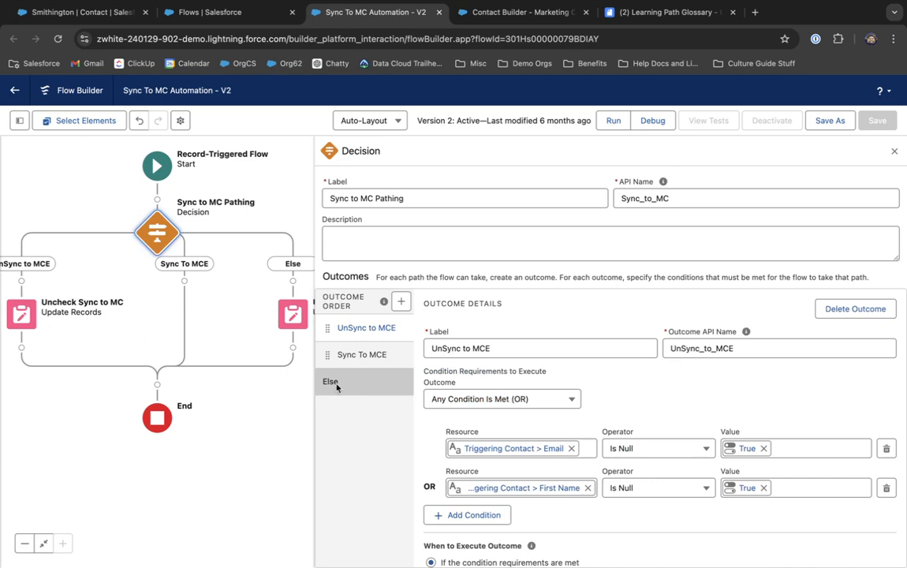
click(165, 163)
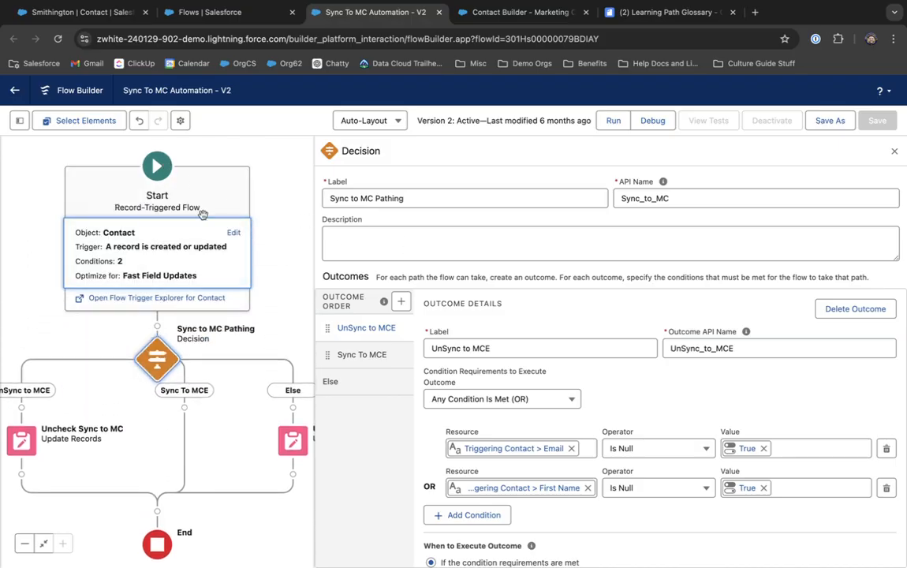
Step: Delete the Start's Email entry condition and set Condition Requirements to None
click(233, 233)
scroll(468, 323, down, 5)
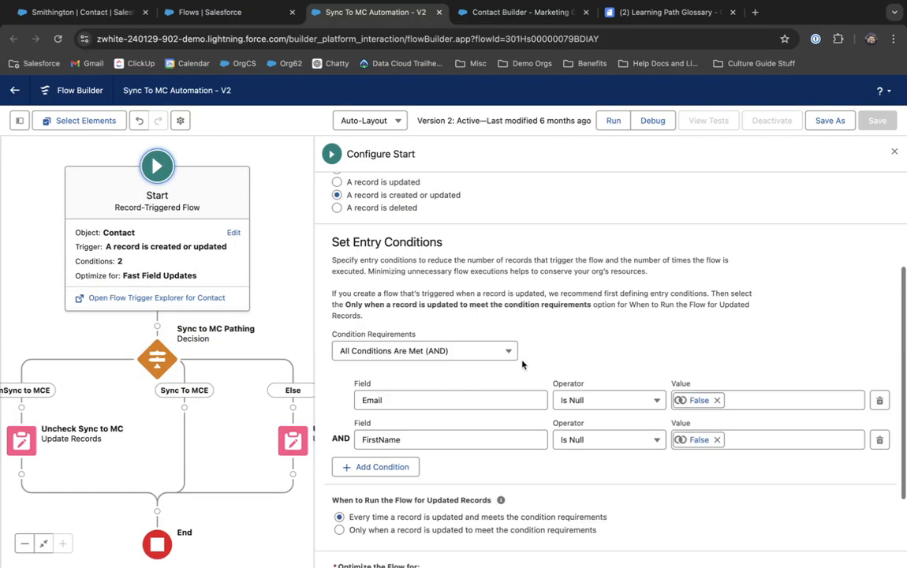
click(879, 287)
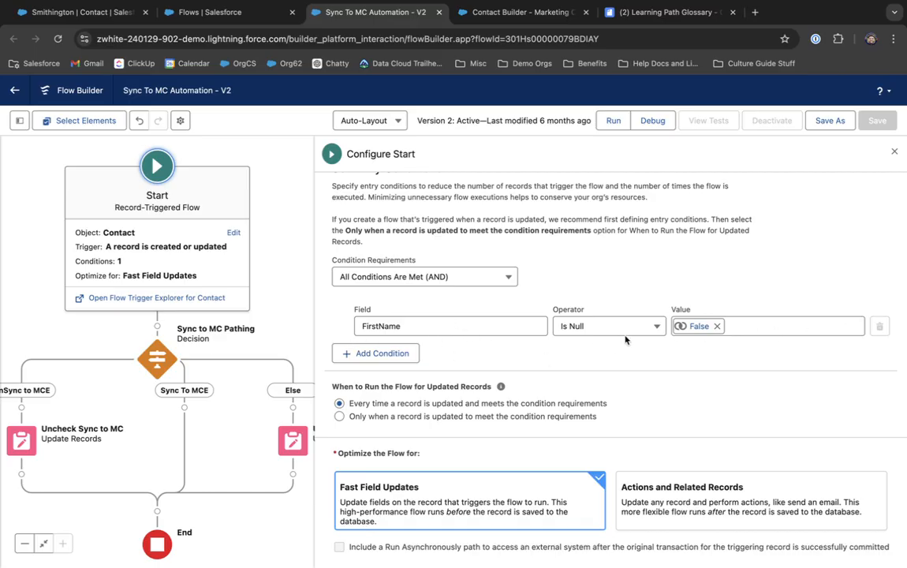
click(433, 278)
click(424, 300)
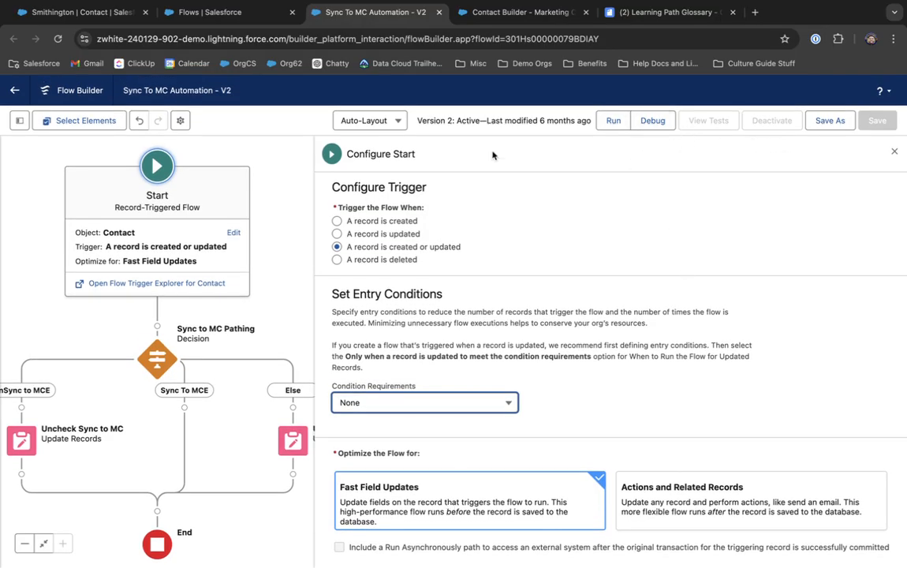
click(157, 167)
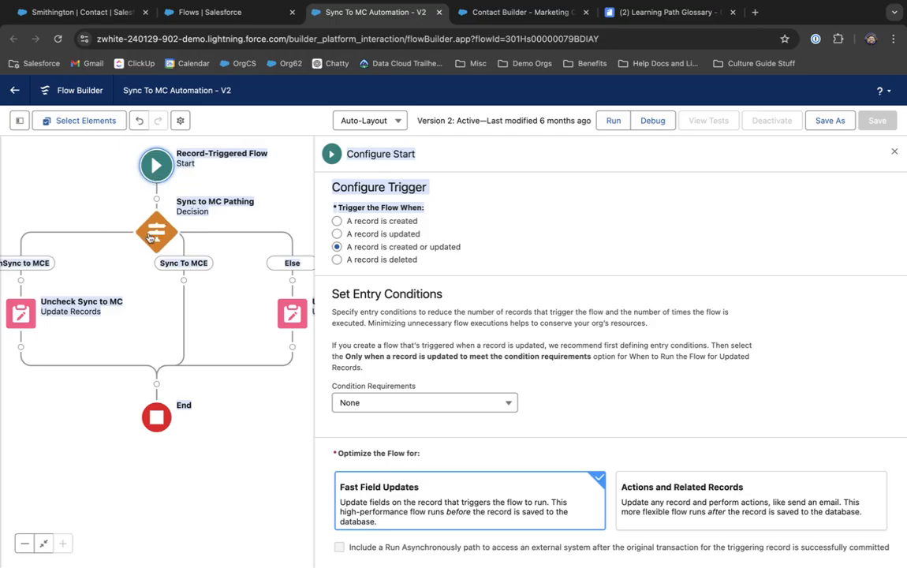
Step: Cut the Update Sync to MC Field element from Else and paste it onto Sync To MCE
click(490, 249)
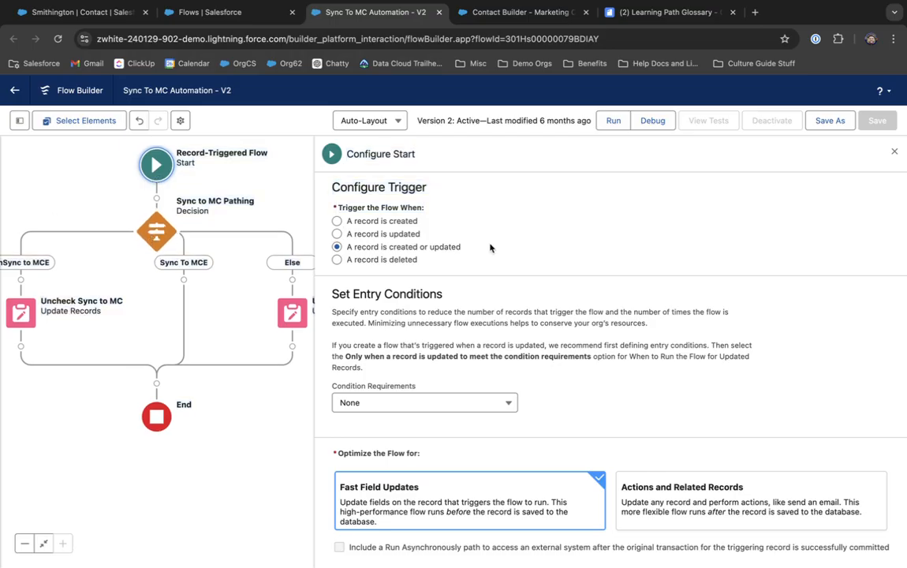
drag(120, 202, 123, 209)
click(153, 250)
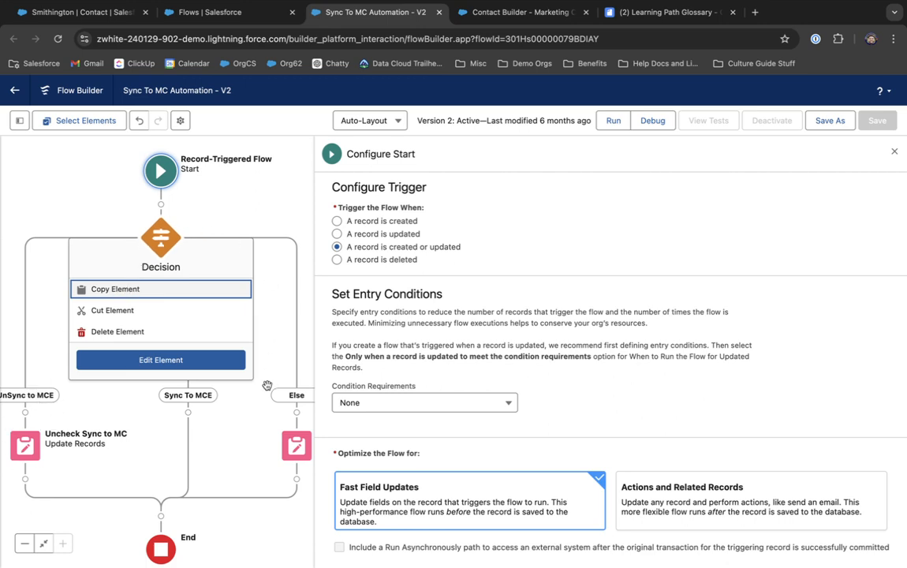
click(297, 445)
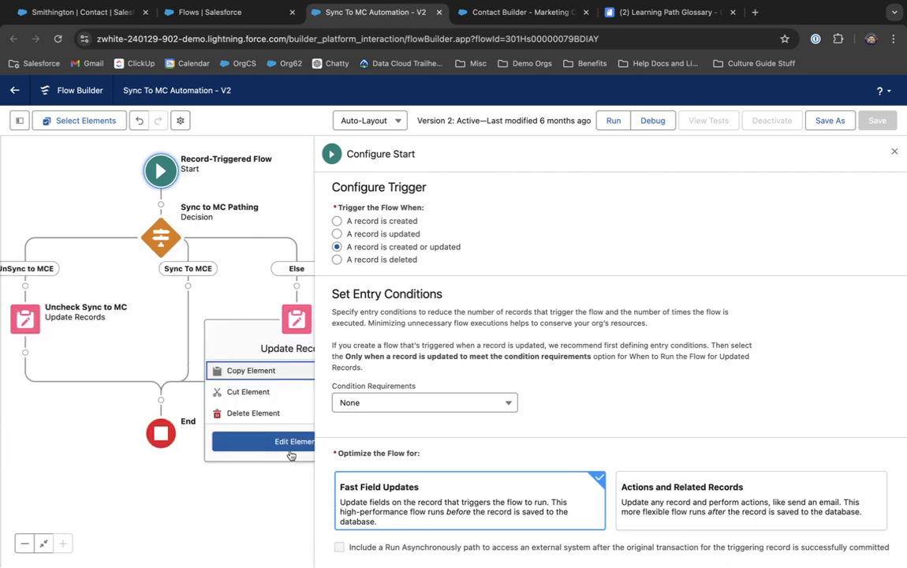
click(252, 392)
click(188, 285)
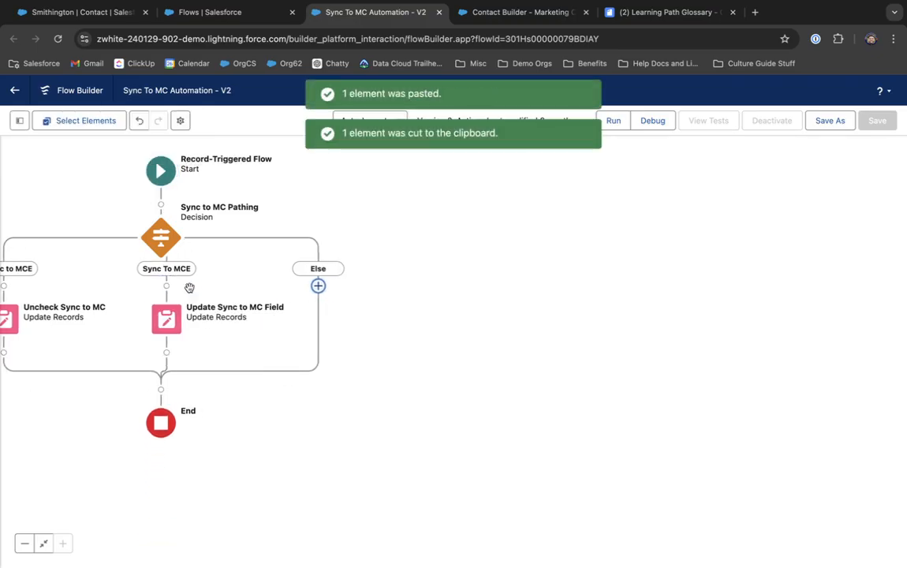
drag(189, 288, 310, 324)
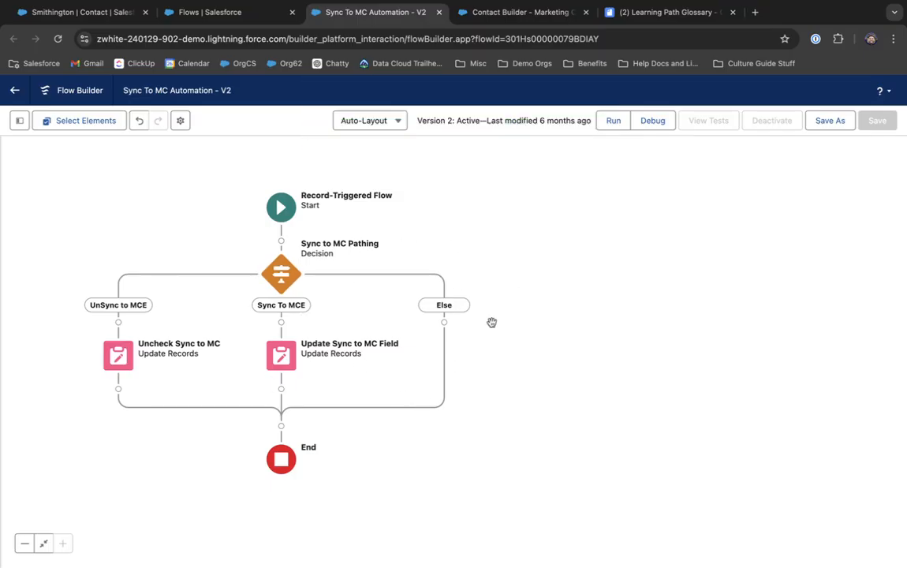
Step: Save the flow as new version 3, activate it, and return to the contact record
click(835, 121)
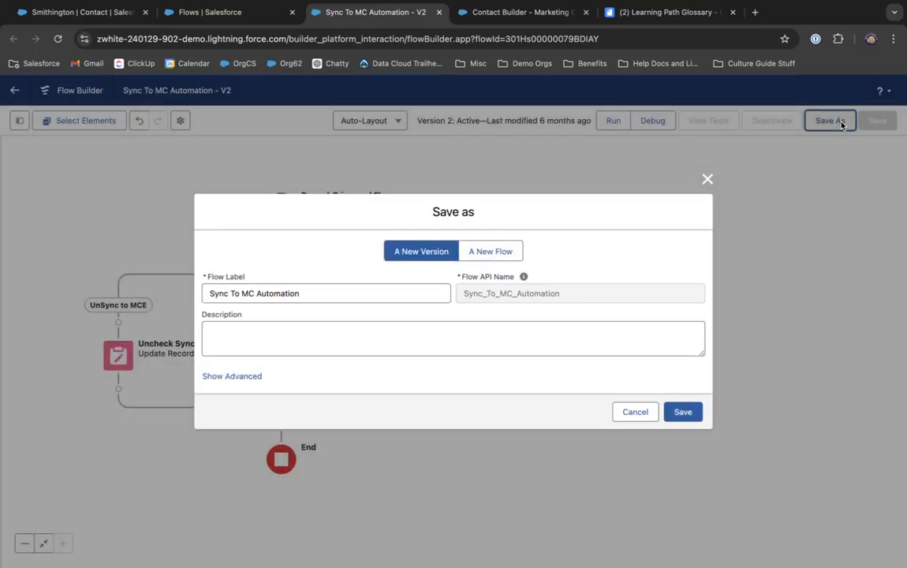
click(683, 412)
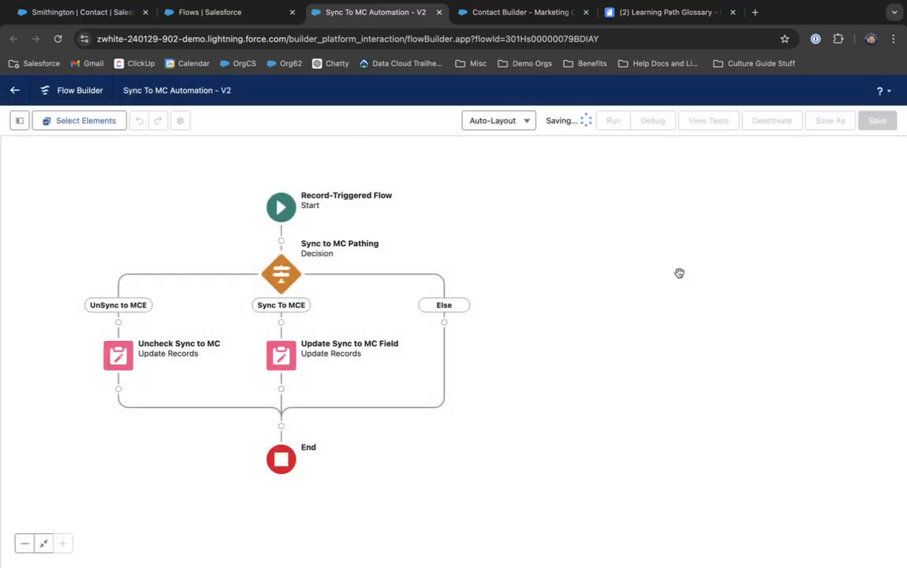
click(769, 128)
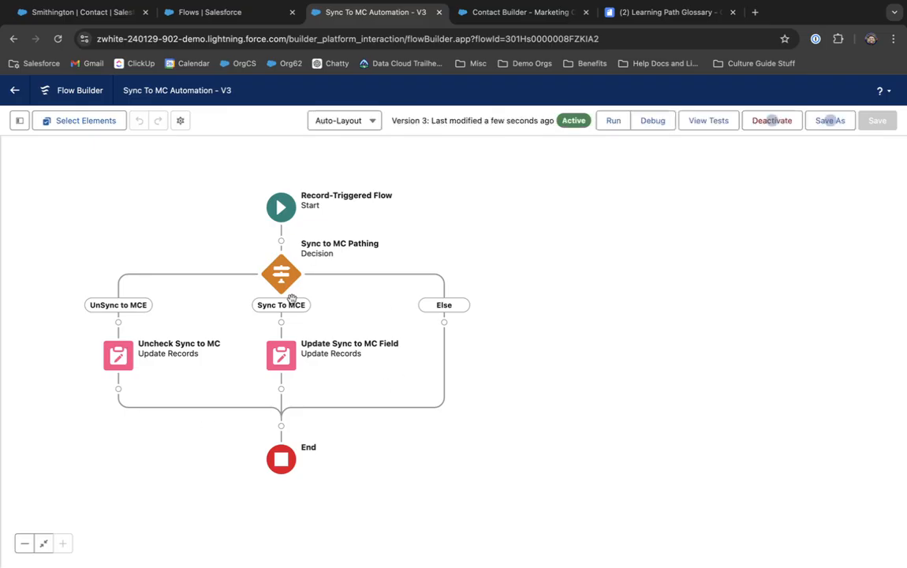
click(89, 17)
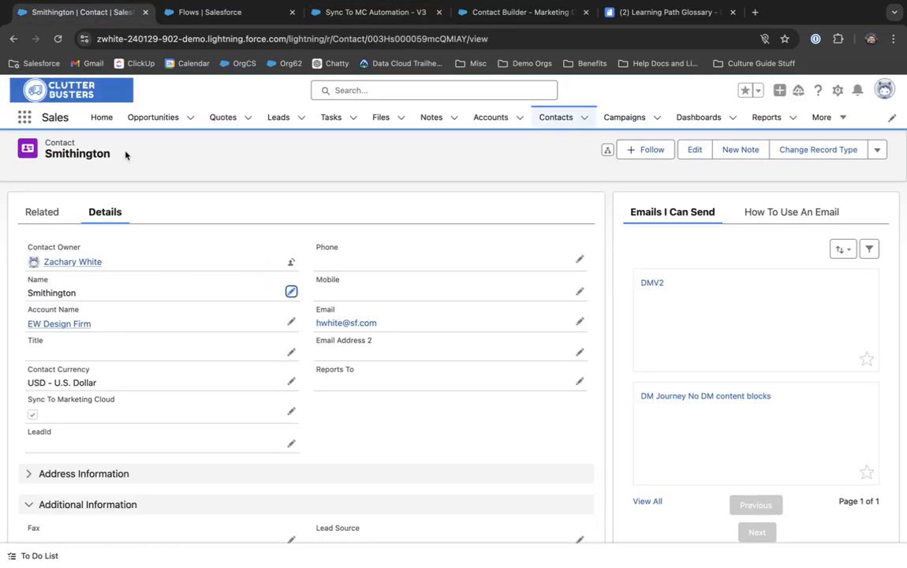
Step: Re-save the contact, then give it the First Name 'John' and save again
click(291, 352)
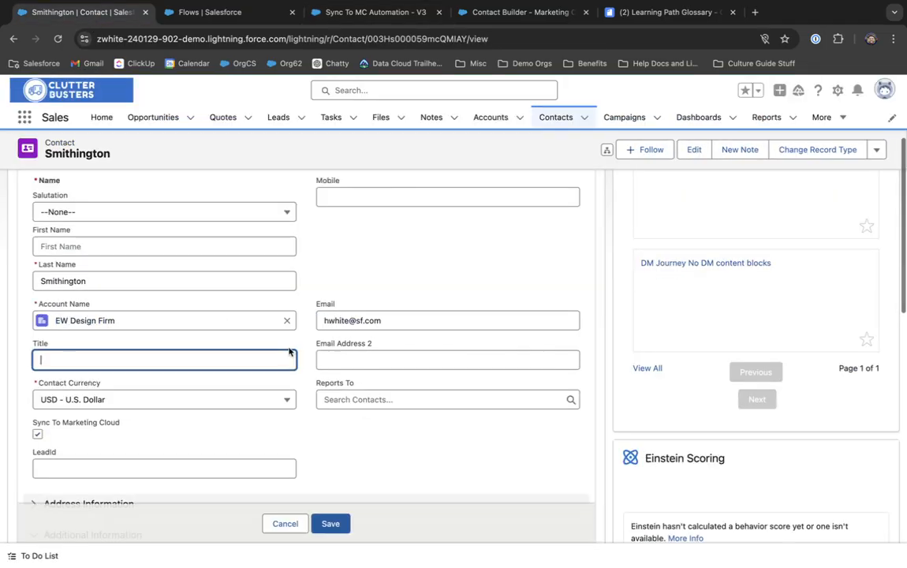
click(339, 526)
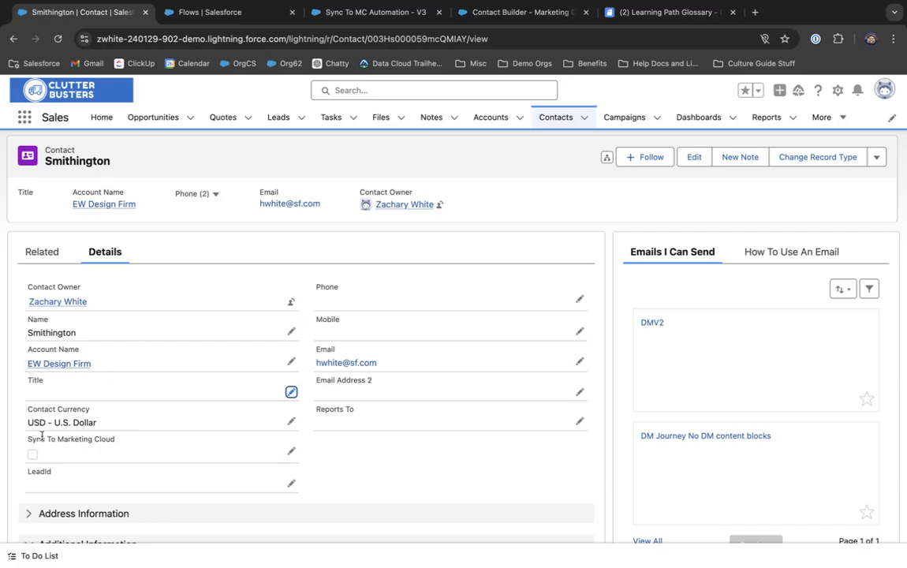
click(289, 452)
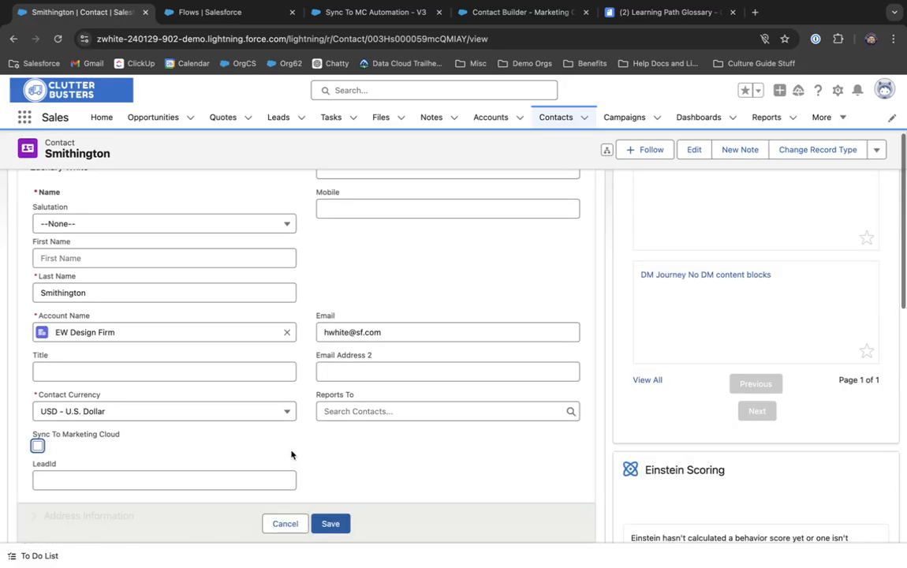
click(161, 372)
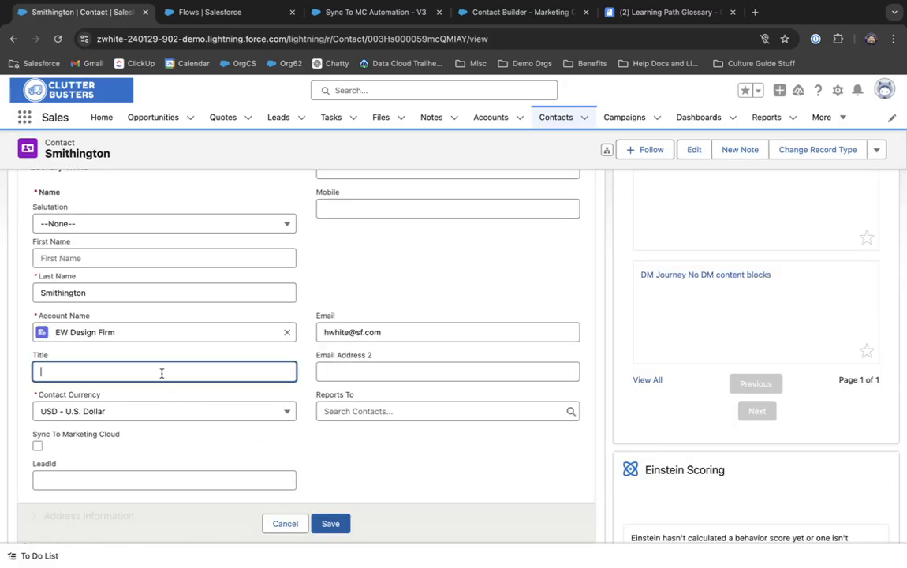
click(127, 261)
text(H)
key(BackSpace)
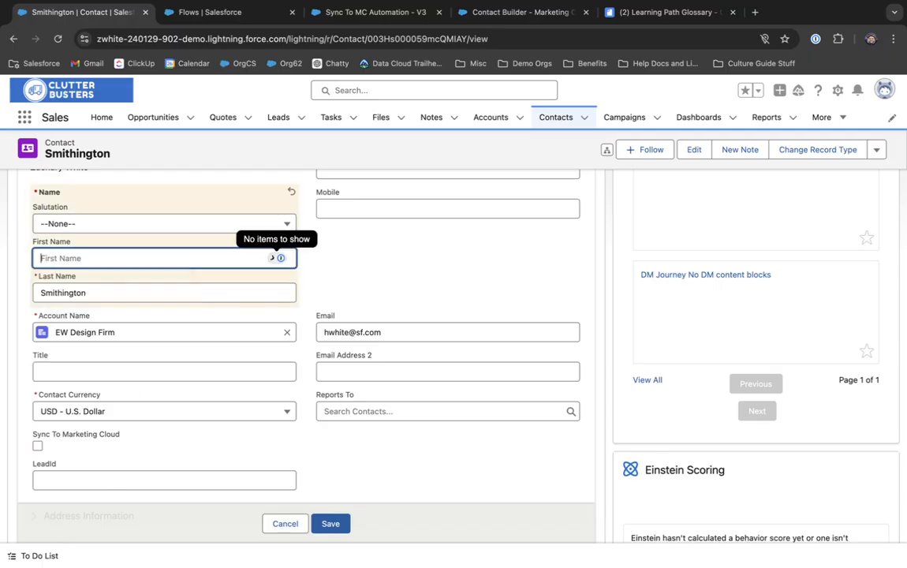
text(John)
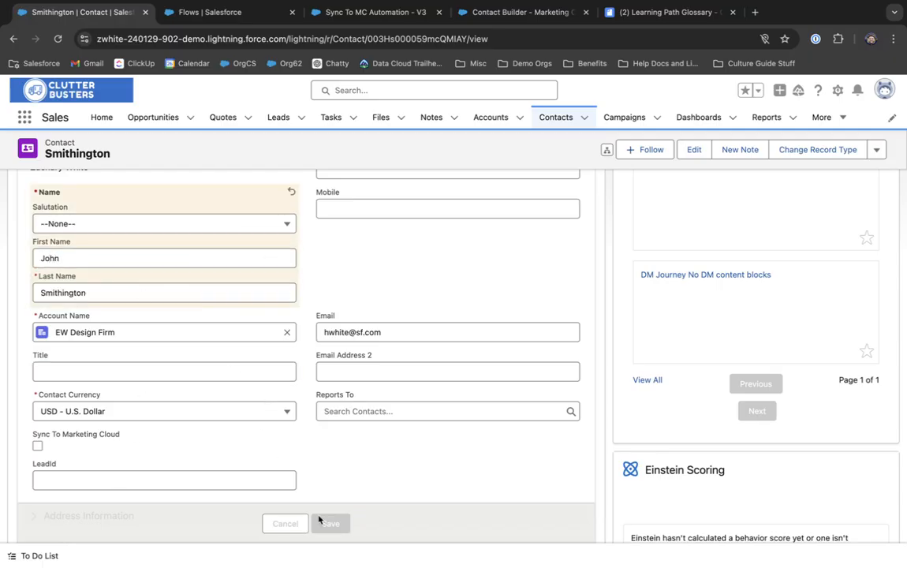
click(321, 524)
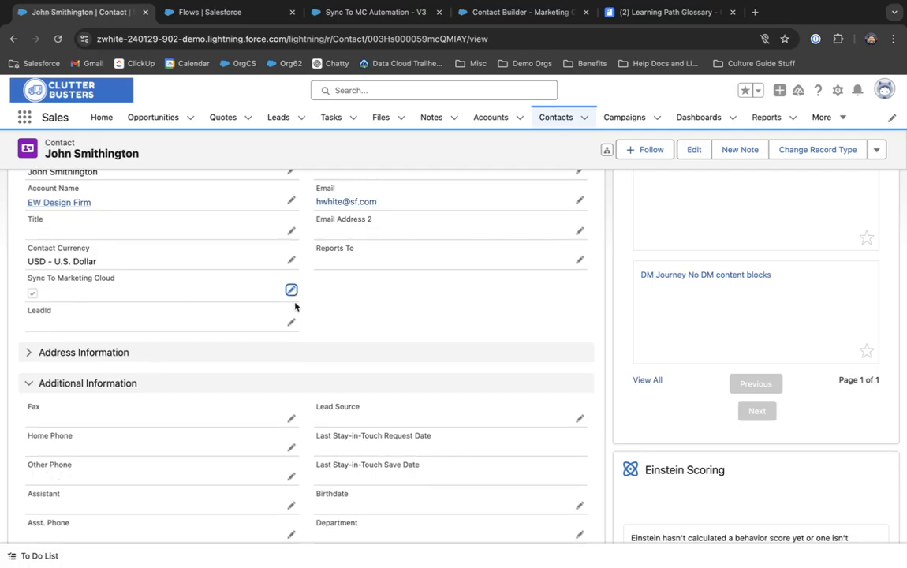
Step: Clear the contact's First Name and save it, then go to the Reports list
click(290, 290)
scroll(37, 315, up, 3)
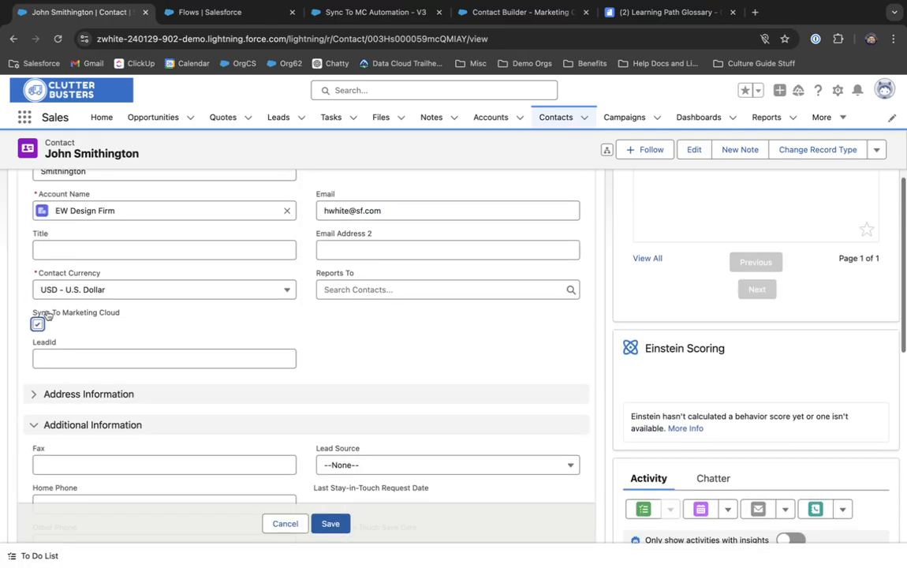
click(80, 230)
key(BackSpace)
key(BackSpace)
key(BackSpace)
key(BackSpace)
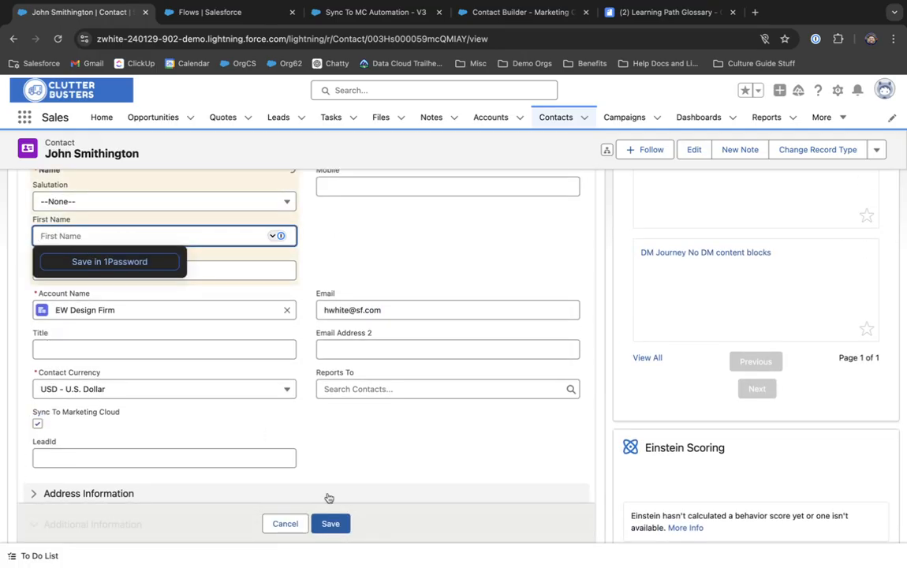
click(331, 524)
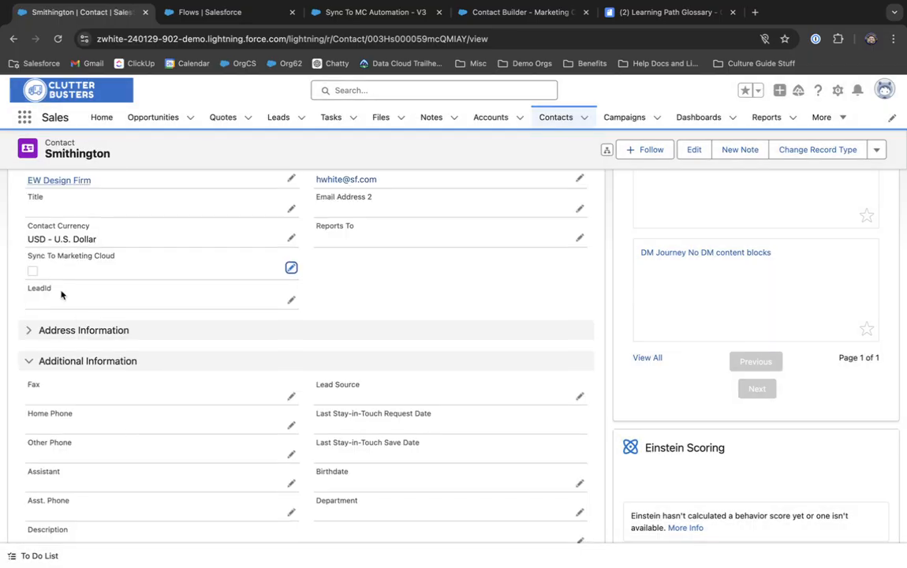
scroll(76, 286, up, 2)
scroll(21, 351, up, 2)
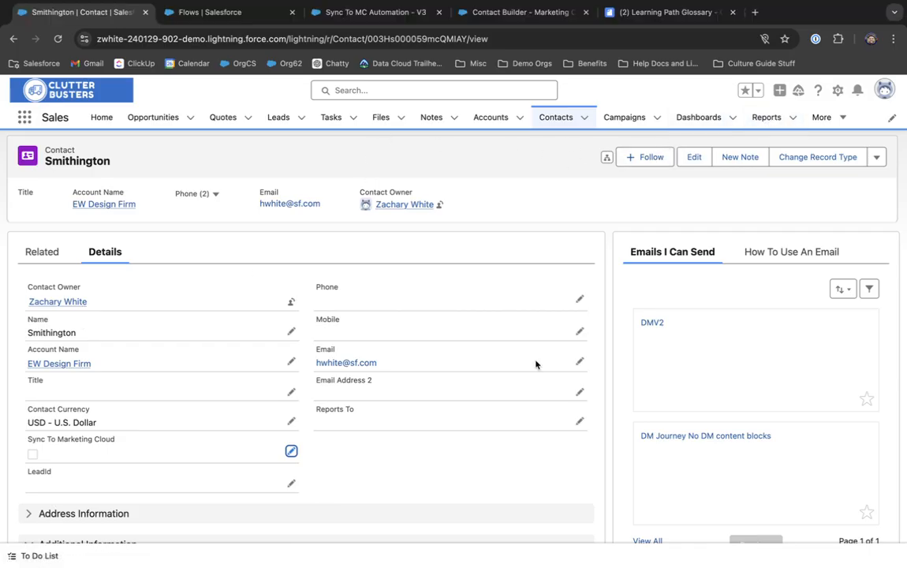
click(754, 118)
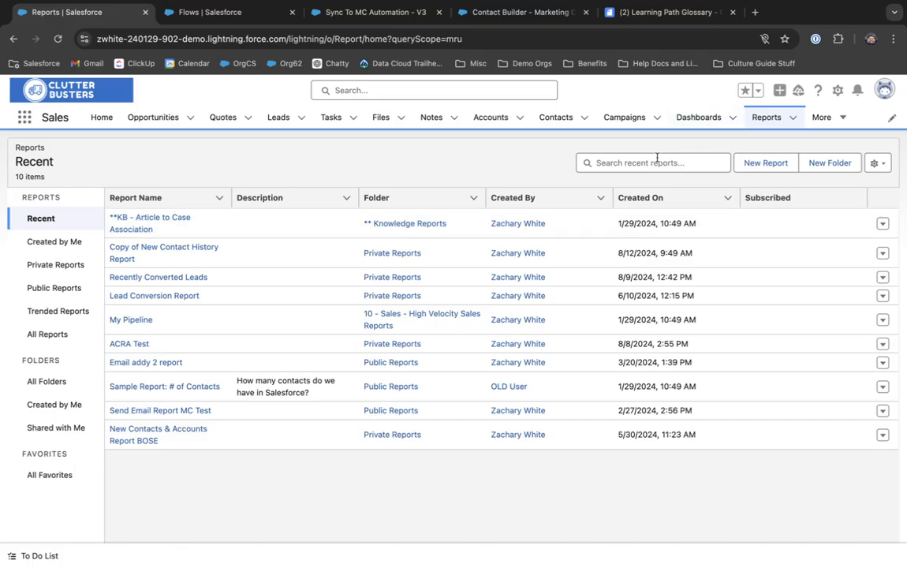
Step: Close the Calculated Insights popup and Create Report dialog, then go to the Contacts list
click(773, 169)
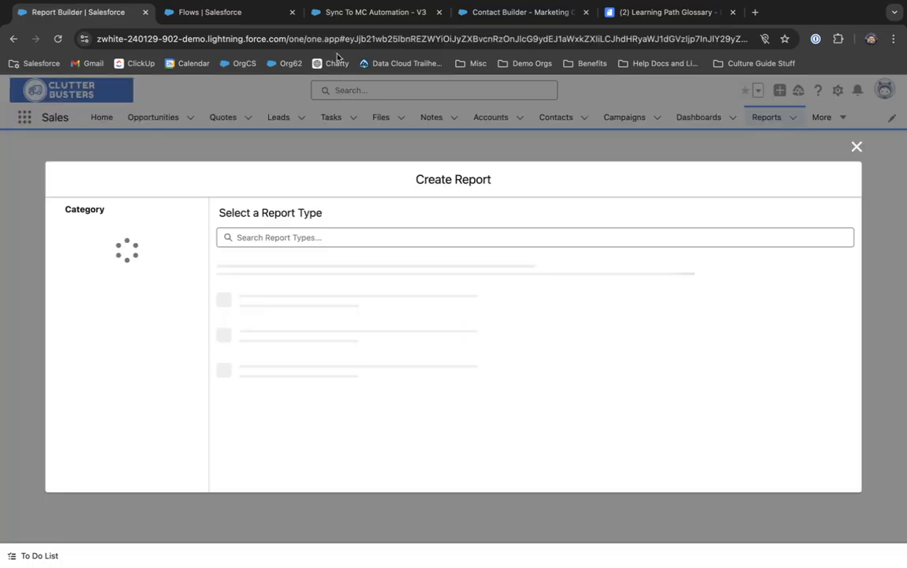
click(309, 15)
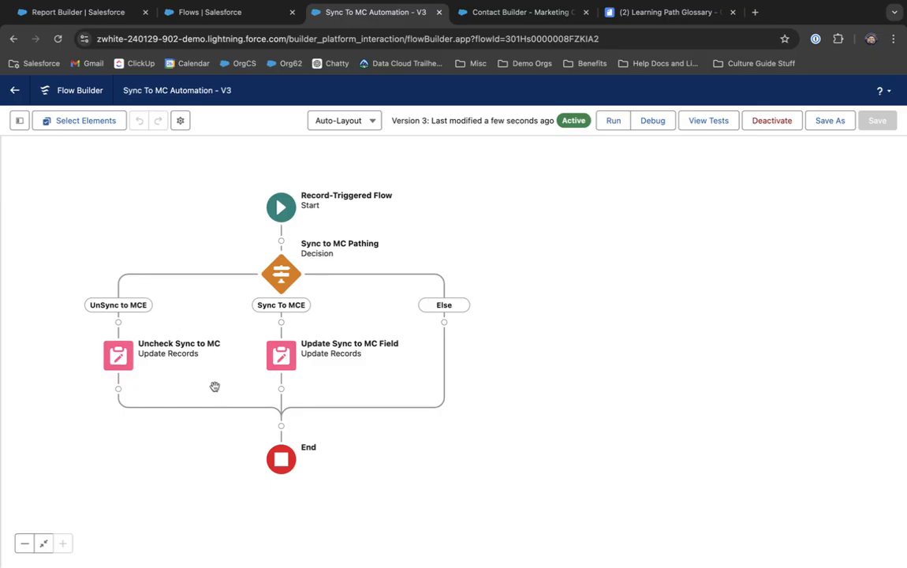
click(100, 16)
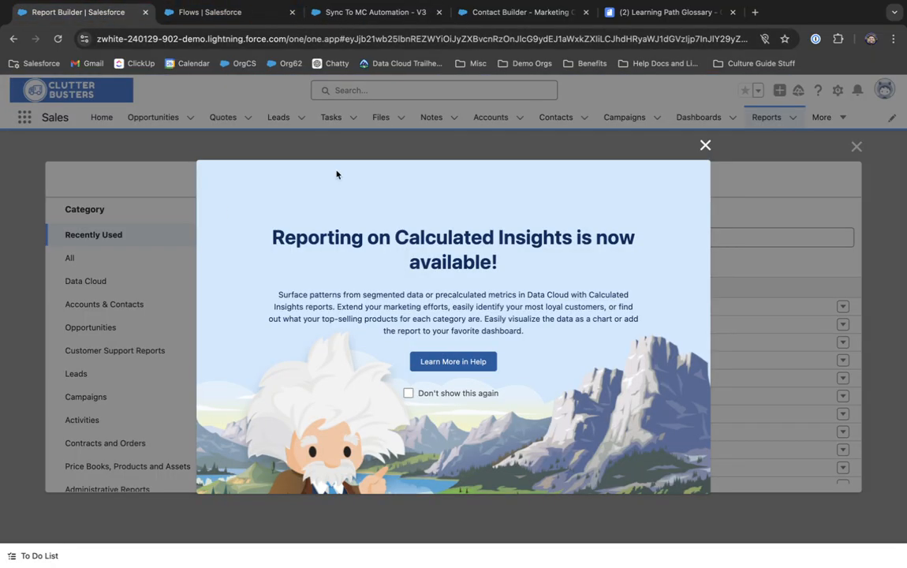
click(704, 146)
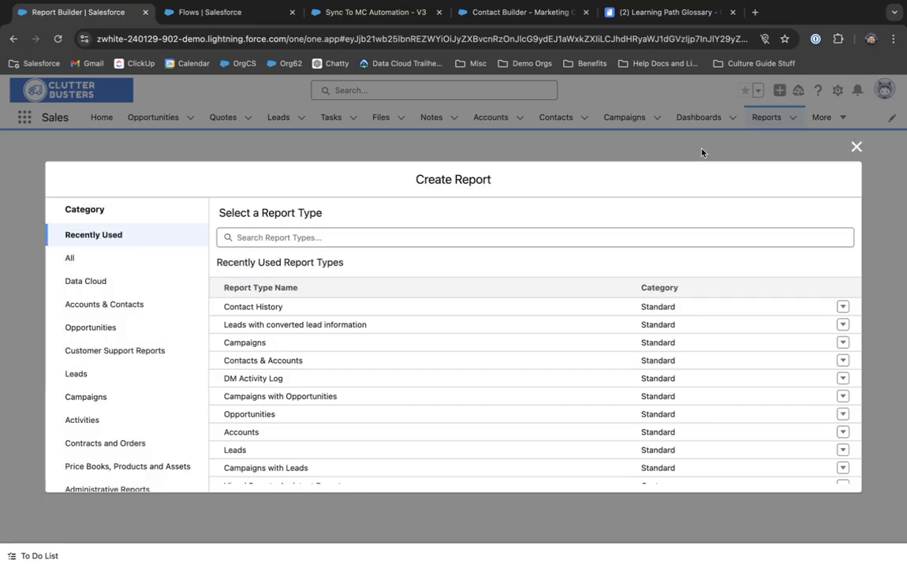
click(855, 146)
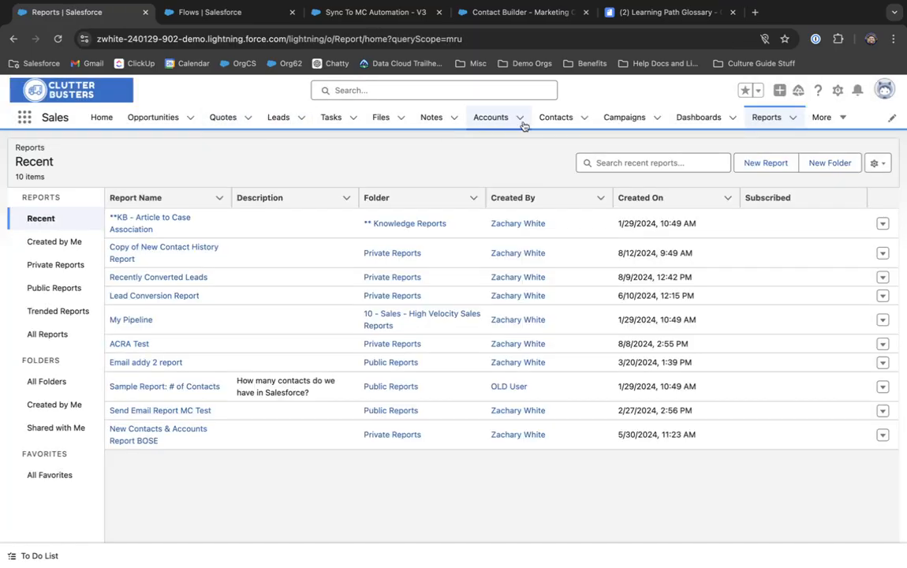
click(538, 118)
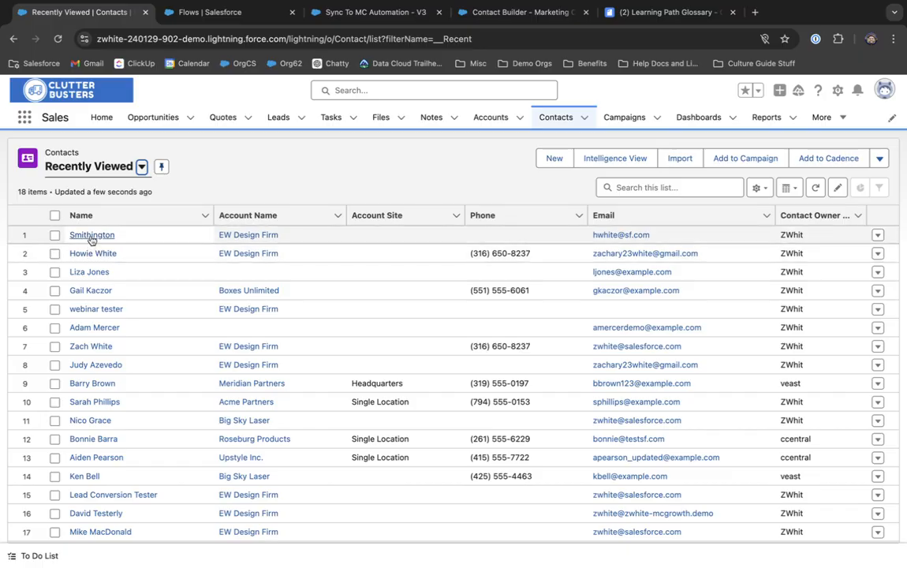
Step: Open the first recent contact's details and check that Sync To Marketing Cloud is unchecked
click(90, 235)
click(102, 252)
scroll(237, 339, down, 3)
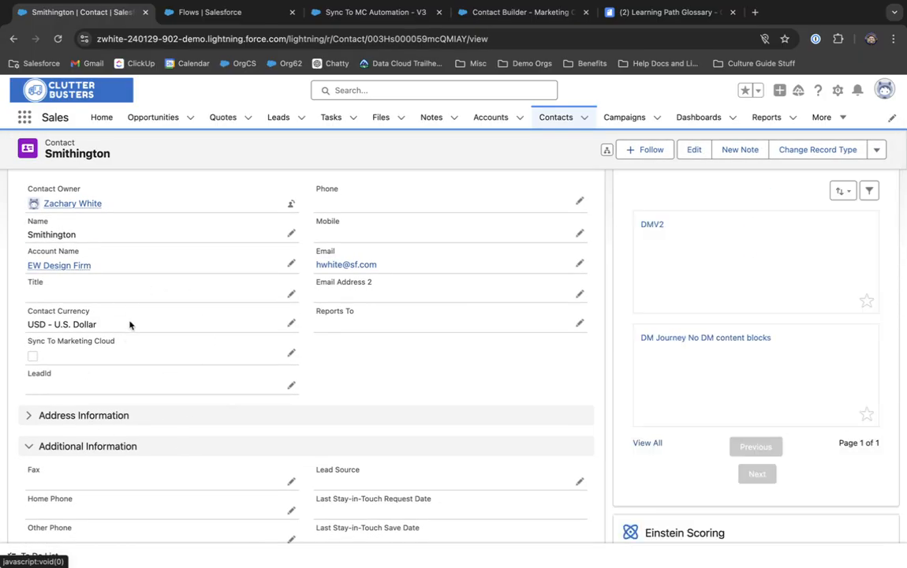
scroll(131, 324, down, 10)
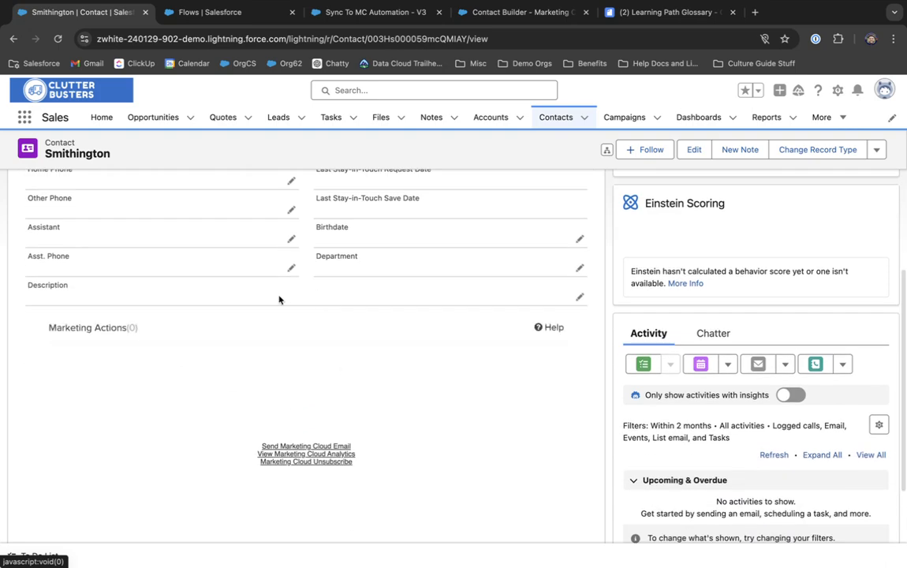
scroll(247, 435, down, 3)
scroll(247, 436, up, 15)
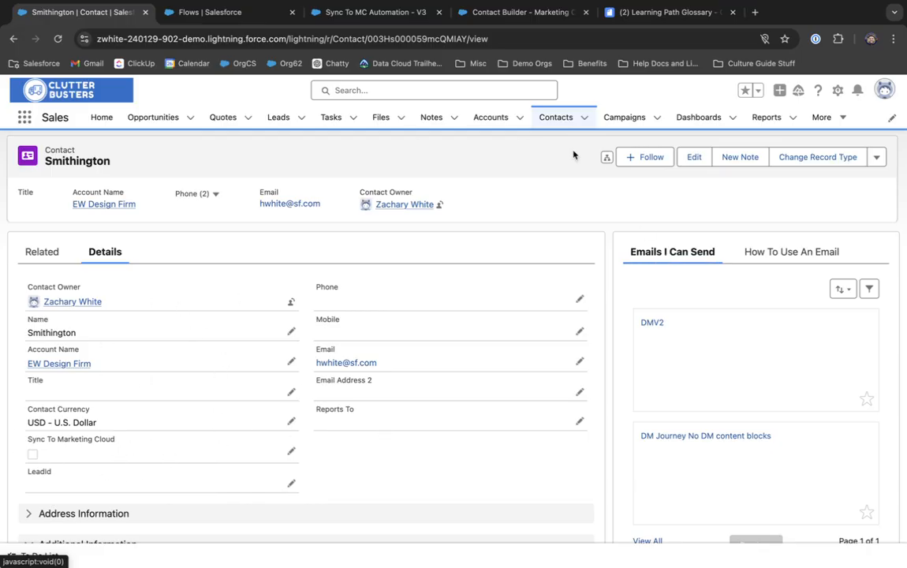
click(491, 14)
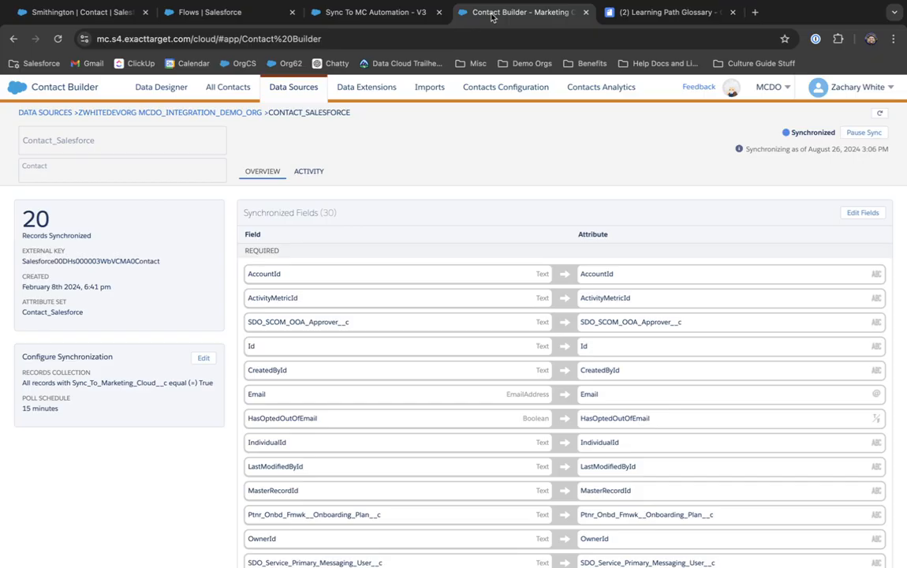
click(362, 12)
click(207, 13)
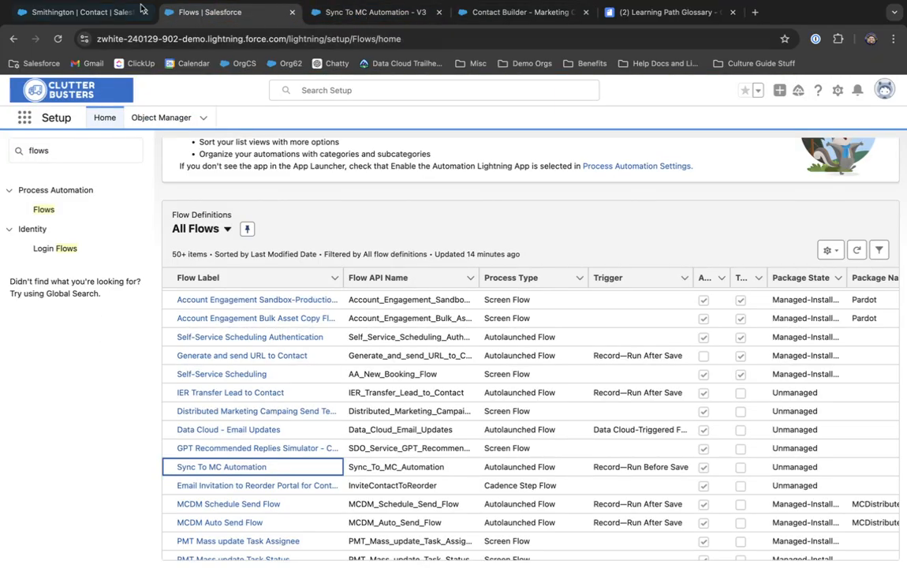
click(79, 12)
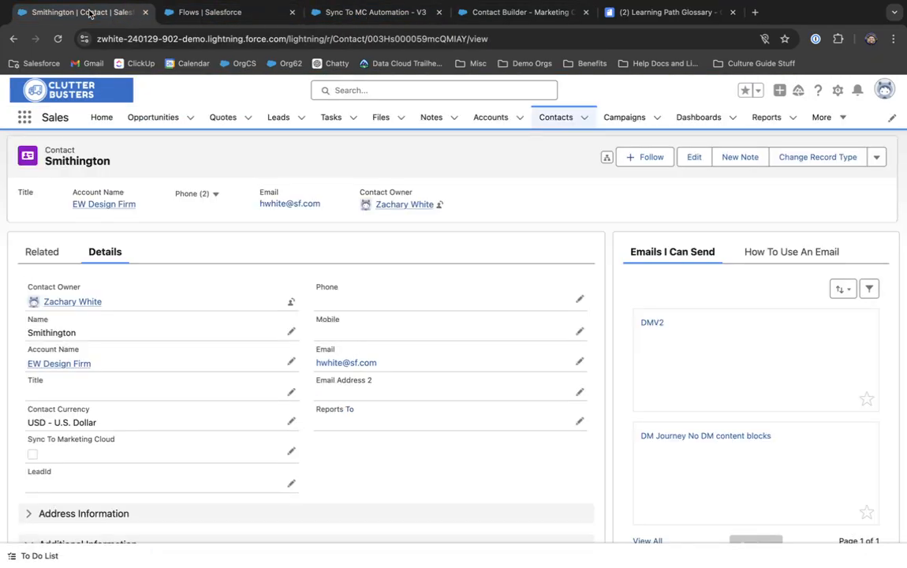
Step: Start a new report of type Contacts & Accounts
click(759, 125)
click(758, 168)
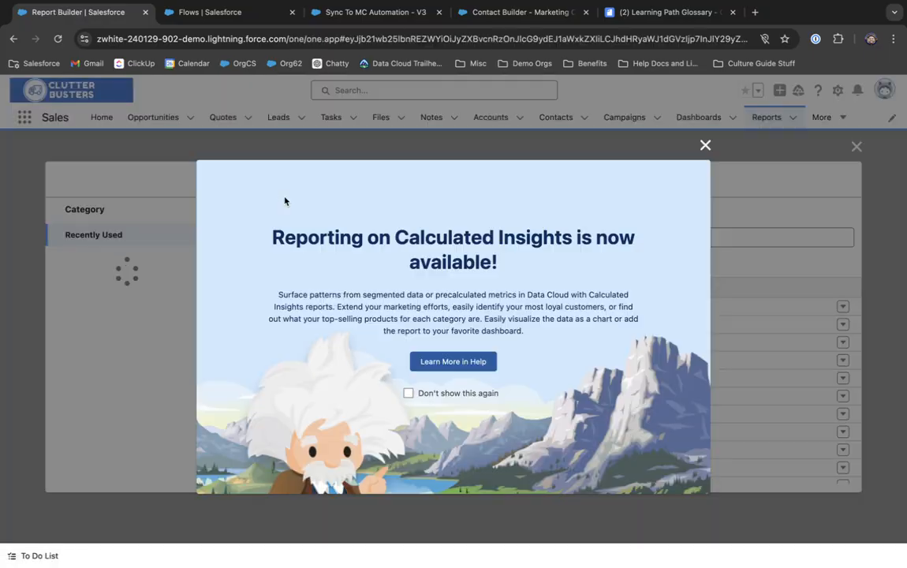
click(706, 145)
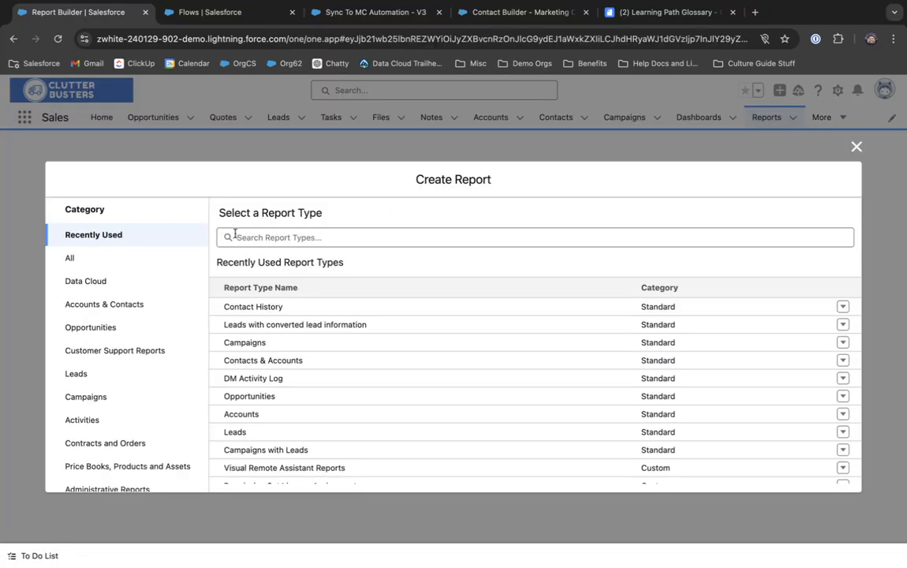
click(250, 361)
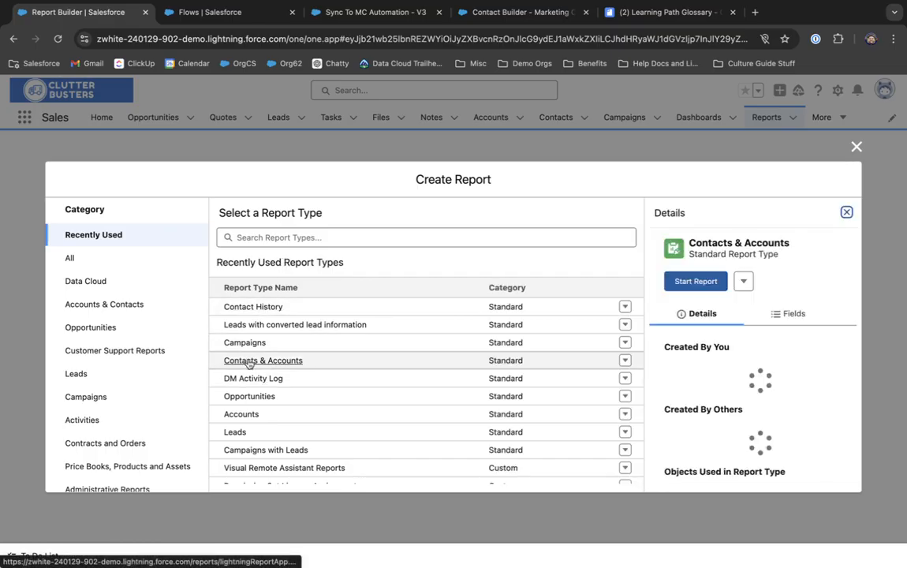
click(696, 280)
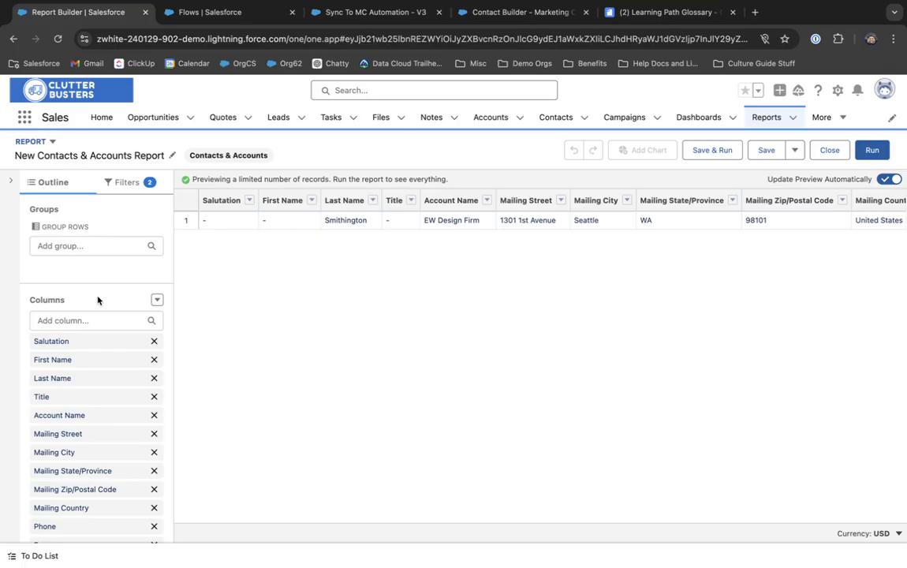
Step: Remove the Salutation, Title, Account Name, Mailing address, Mobile and Account Owner columns
click(154, 340)
click(154, 378)
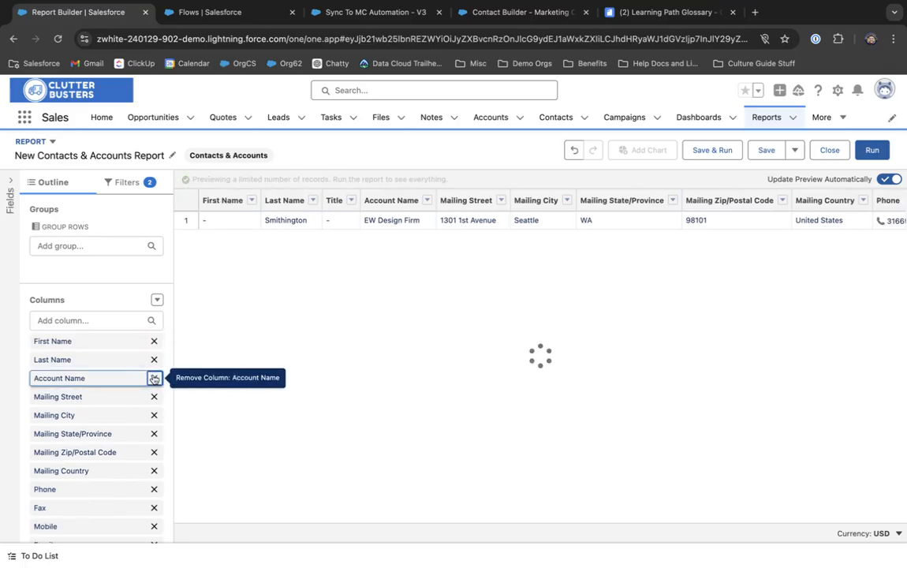
click(153, 378)
click(153, 378)
click(154, 378)
click(154, 378)
click(154, 378)
click(154, 377)
click(154, 377)
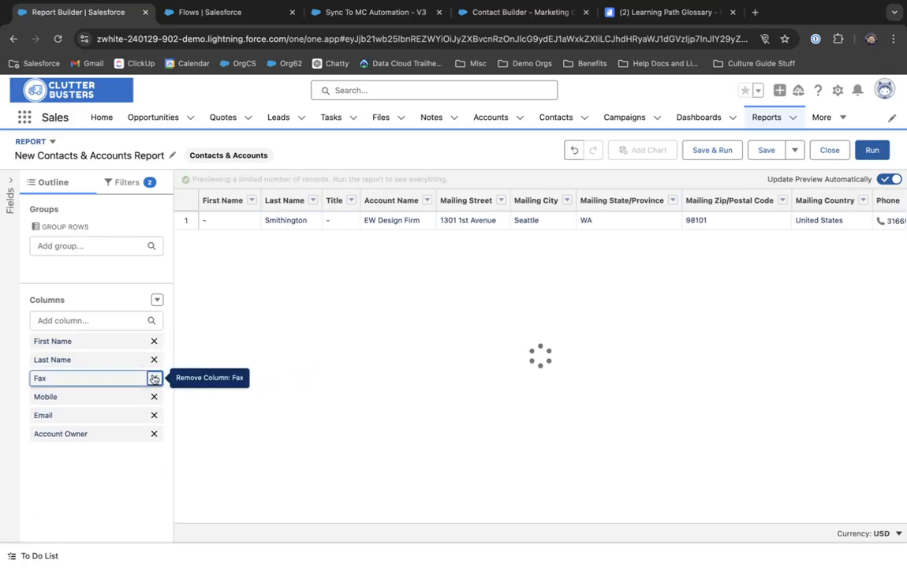
click(154, 378)
click(154, 378)
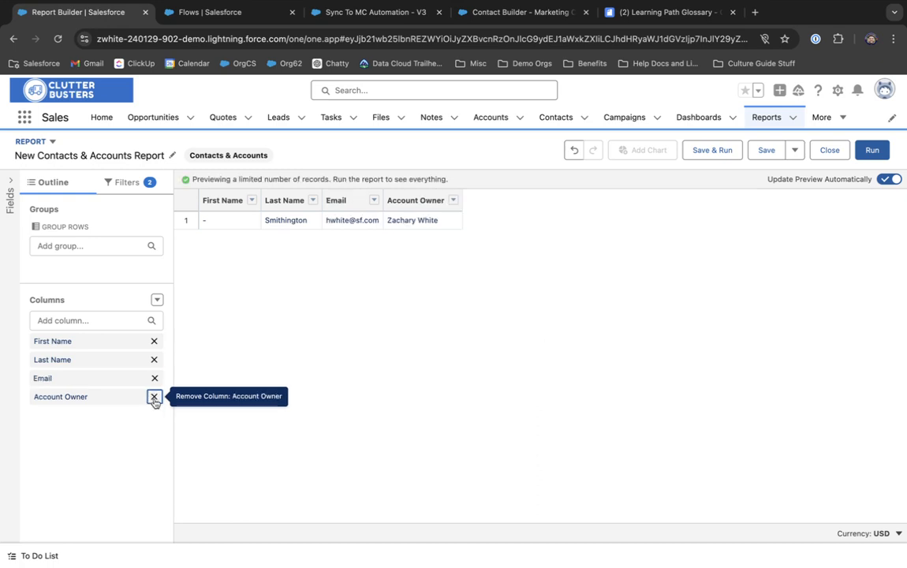
click(154, 395)
click(105, 324)
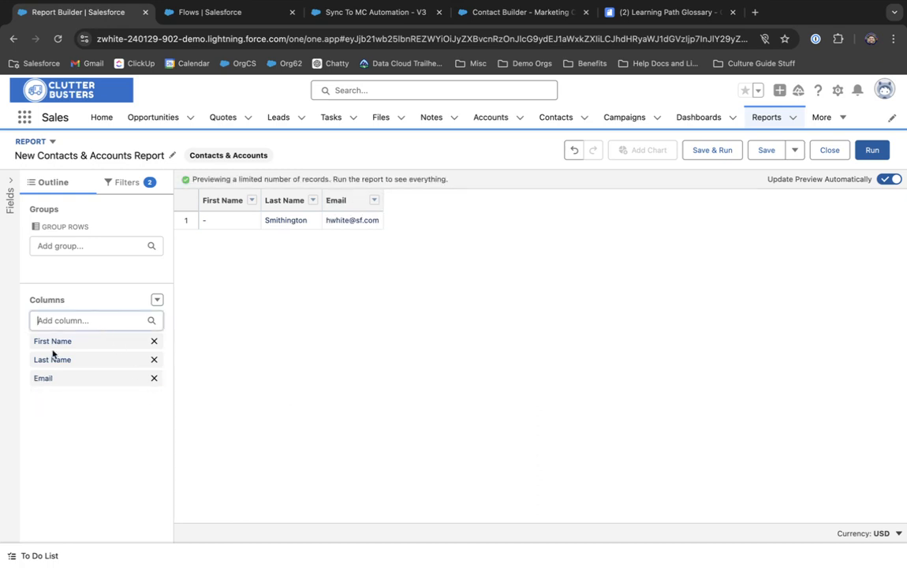
Step: Add the Contact ID and Sync To Marketing Cloud columns to the report
text(id)
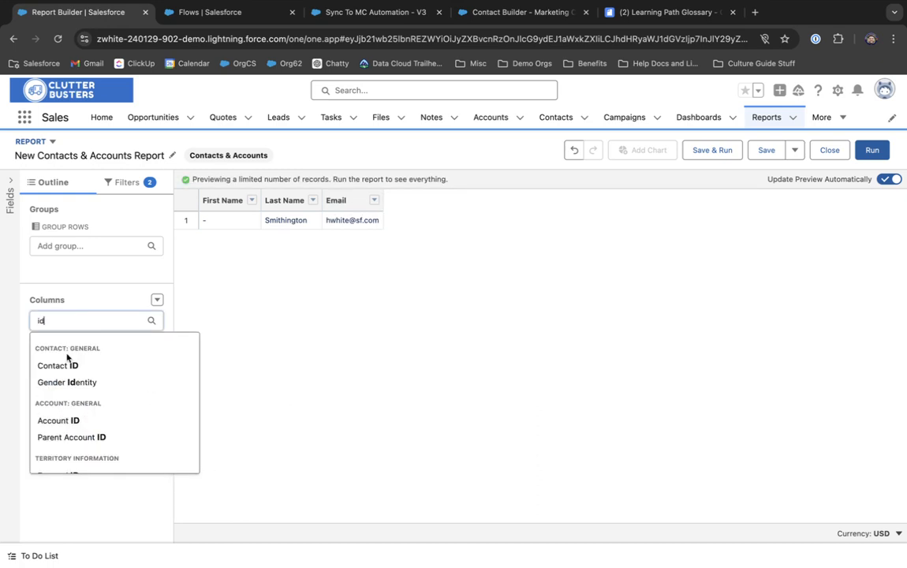
click(70, 367)
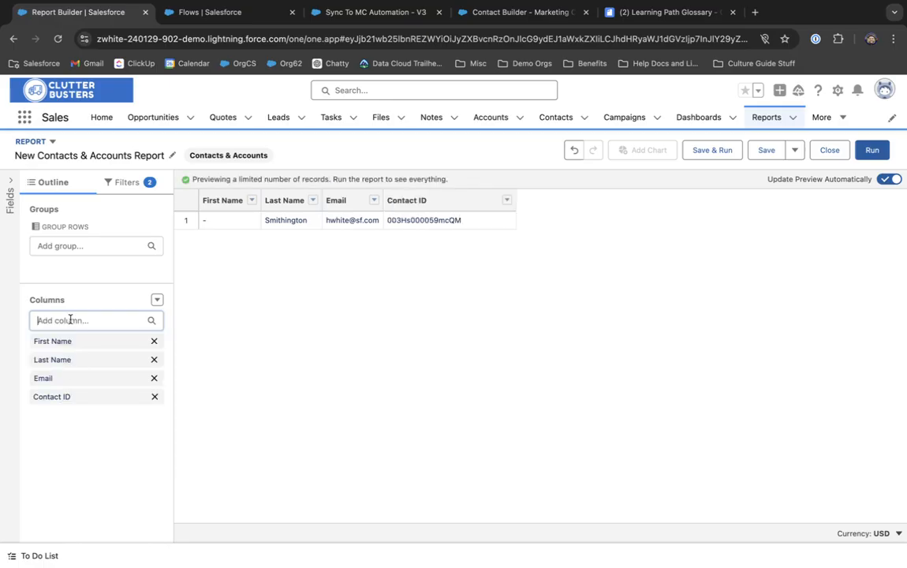
text(sync)
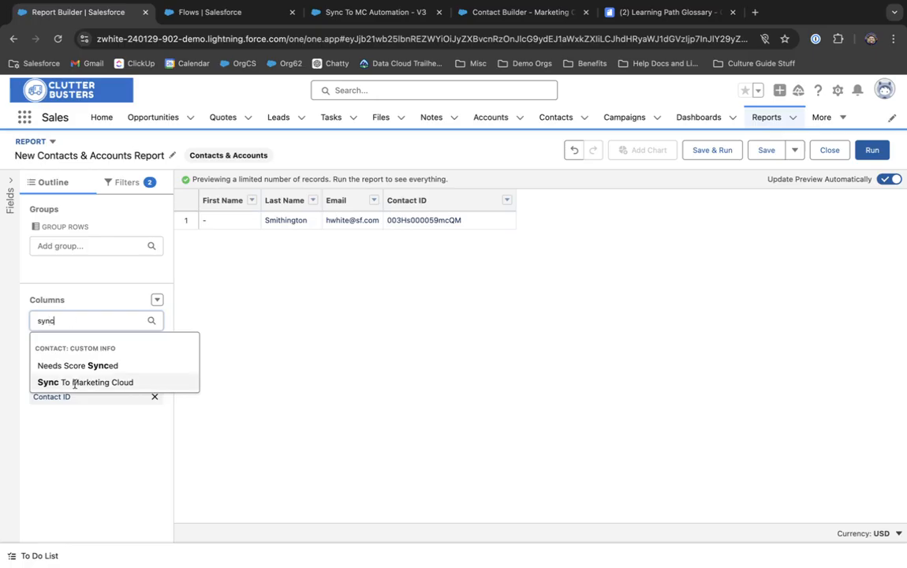
click(73, 381)
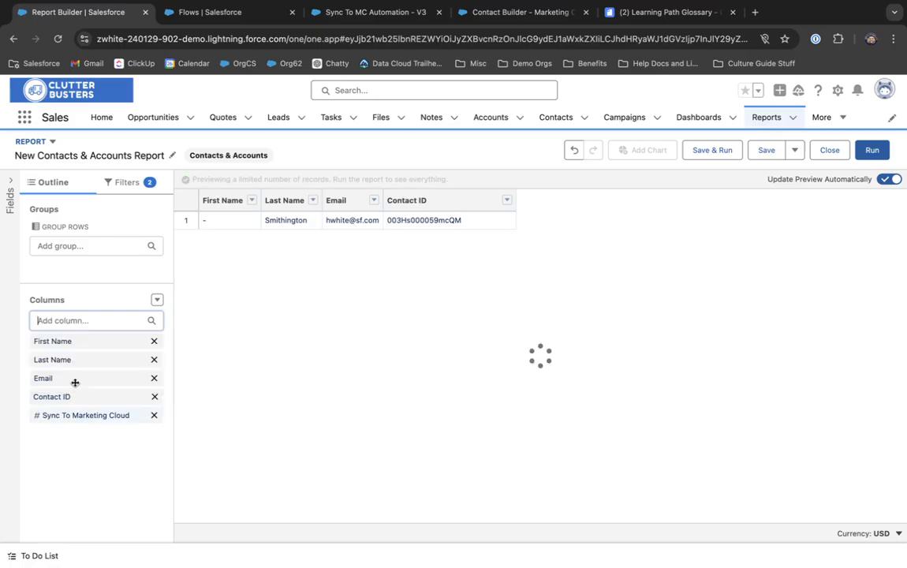
Step: Set the Show Me filter to include contacts from all accounts
click(127, 185)
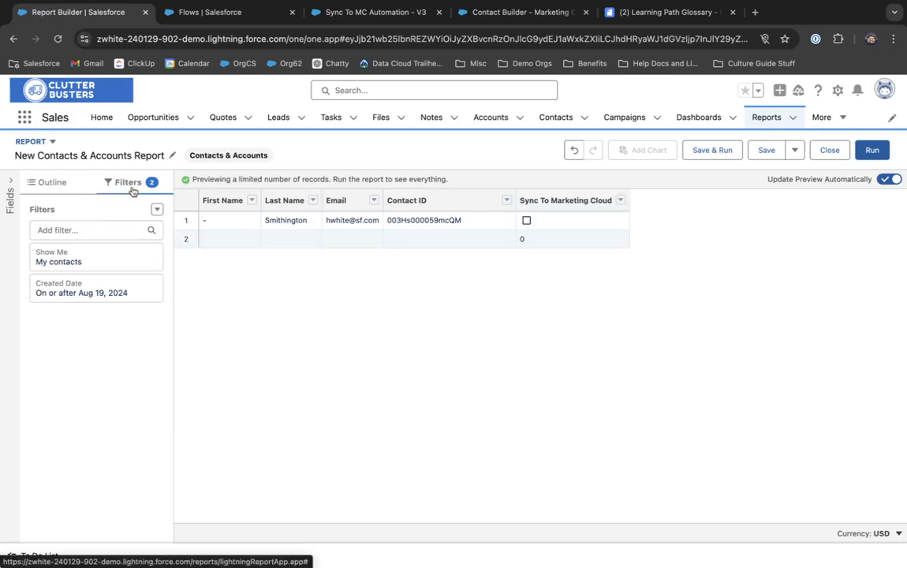
click(82, 260)
click(225, 267)
scroll(229, 331, down, 1)
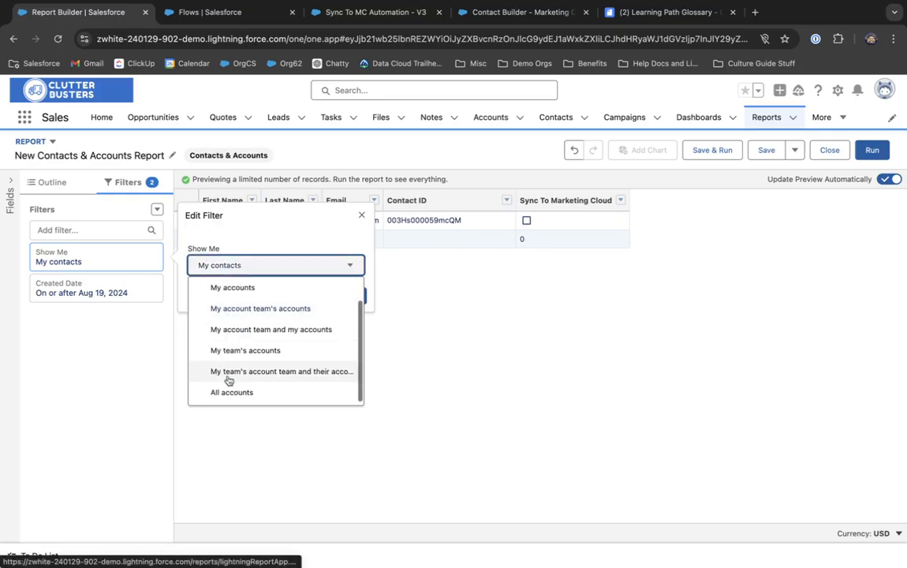
click(237, 396)
click(347, 295)
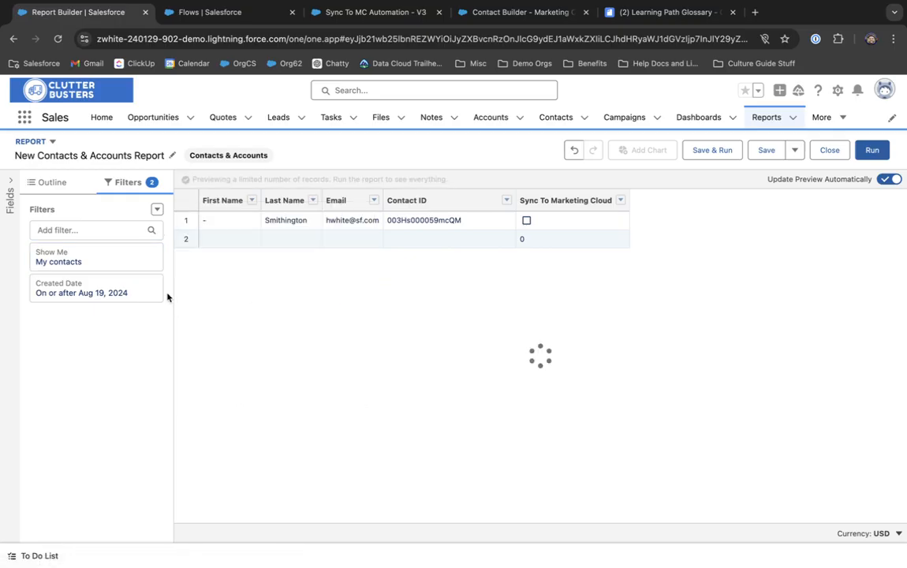
Step: Set the Created Date filter range to All Time
click(107, 294)
click(236, 282)
click(236, 299)
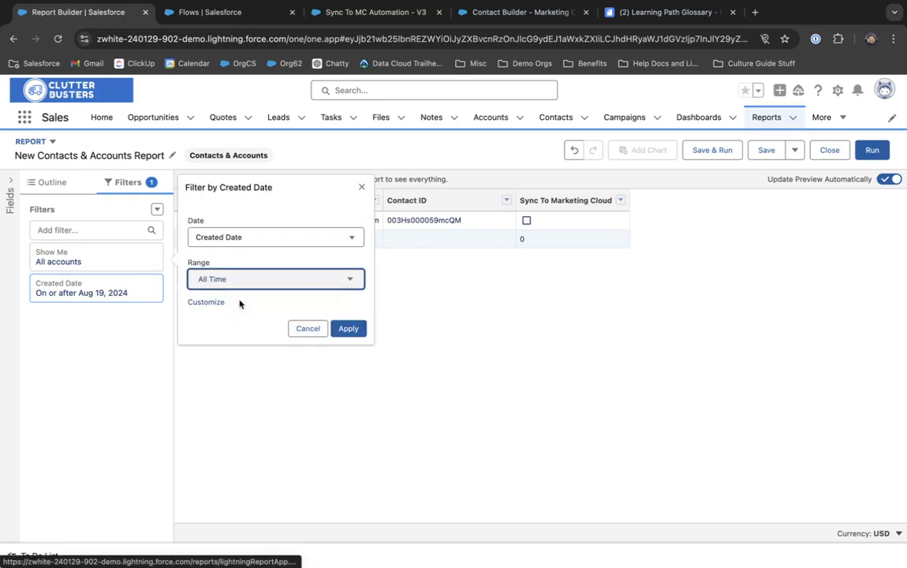
click(348, 326)
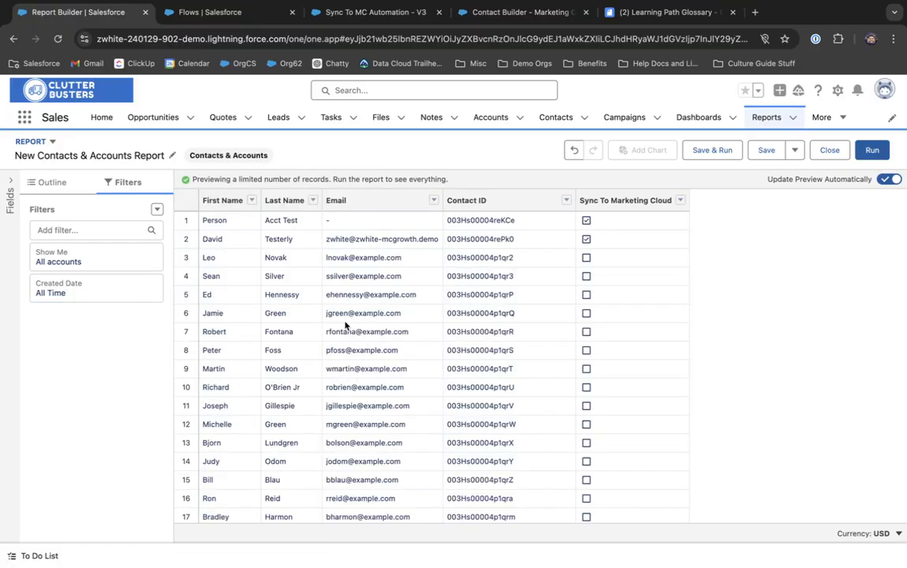
scroll(345, 323, down, 8)
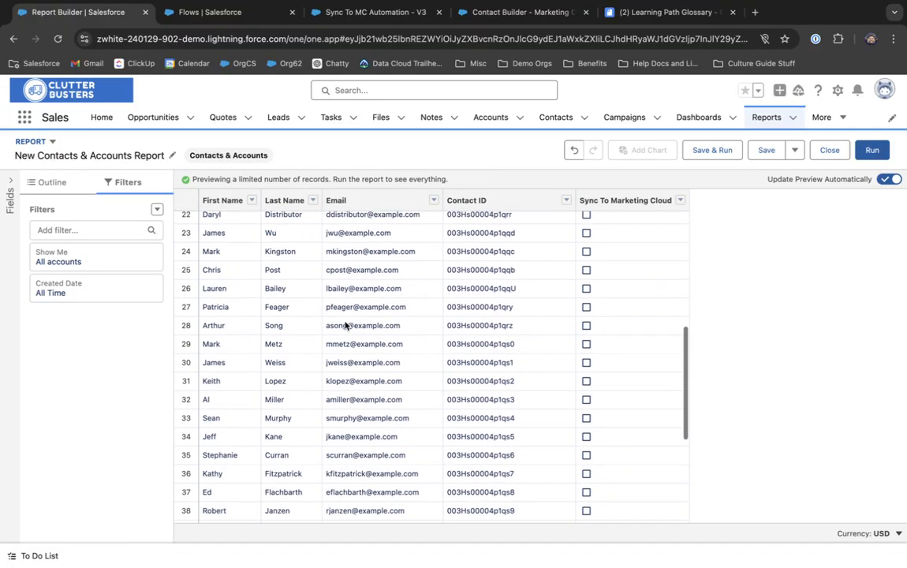
scroll(344, 323, up, 8)
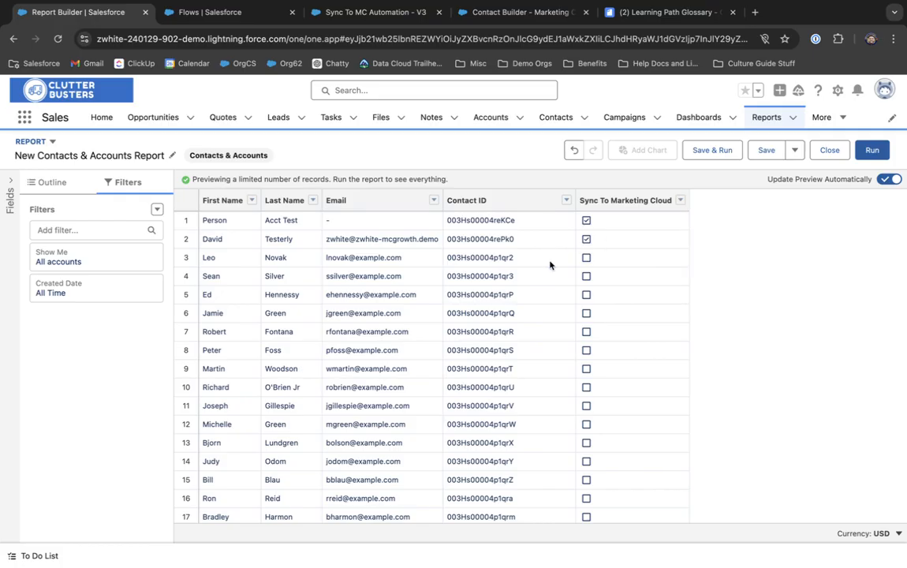
Step: Add a filter of Sync To Marketing Cloud equals False
click(93, 226)
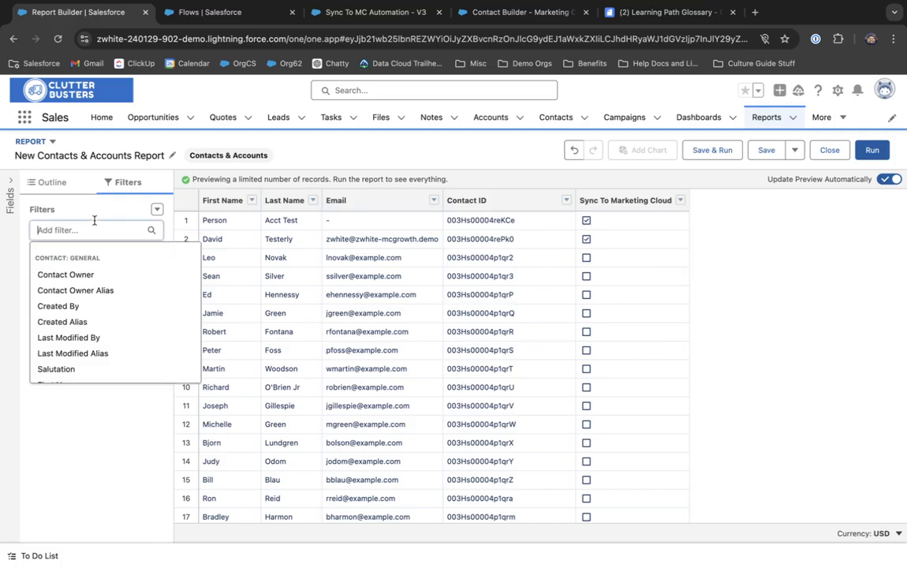
text(sync)
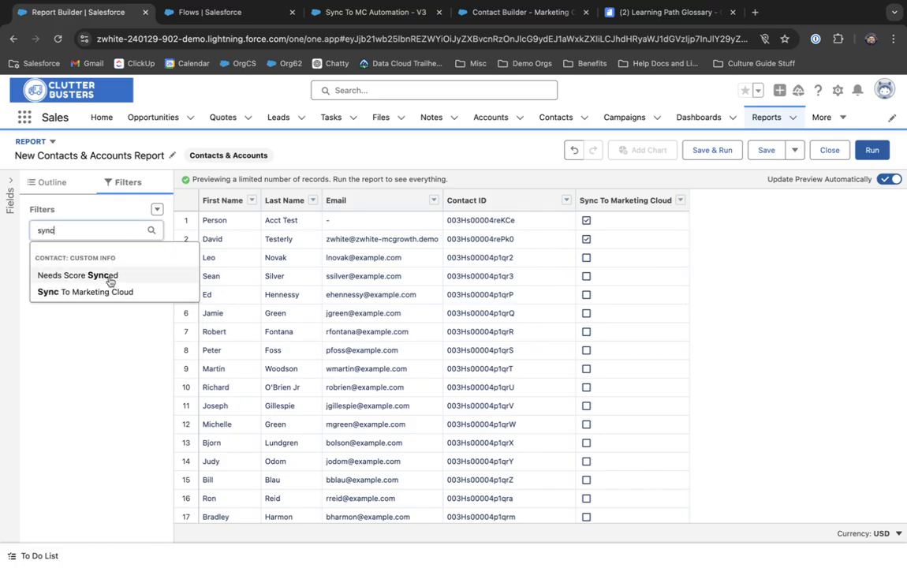
click(101, 292)
click(235, 339)
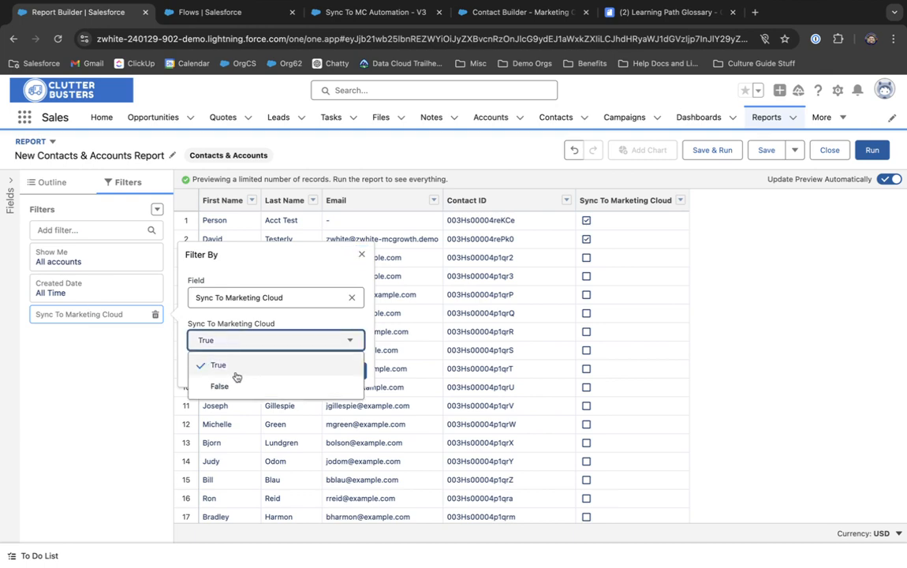
click(236, 384)
click(348, 371)
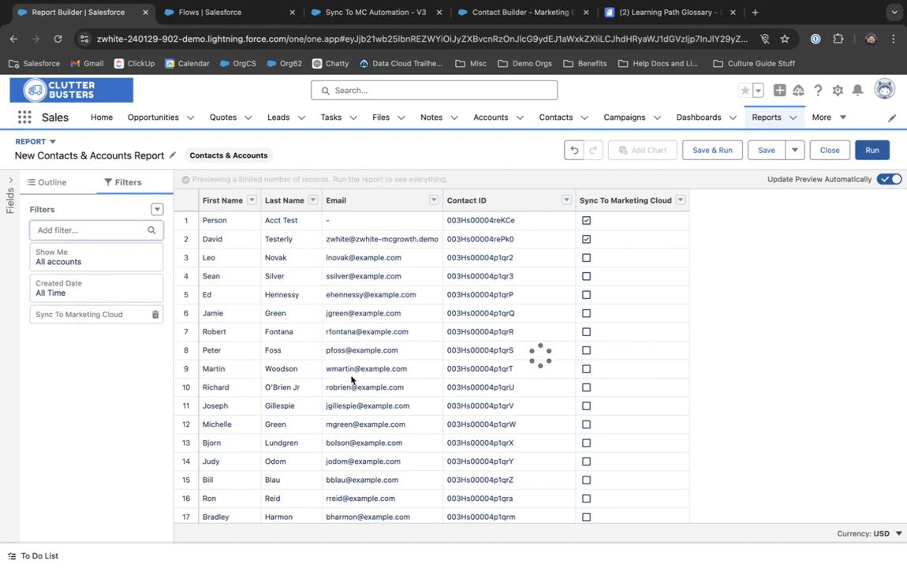
scroll(351, 380, down, 8)
scroll(351, 380, up, 8)
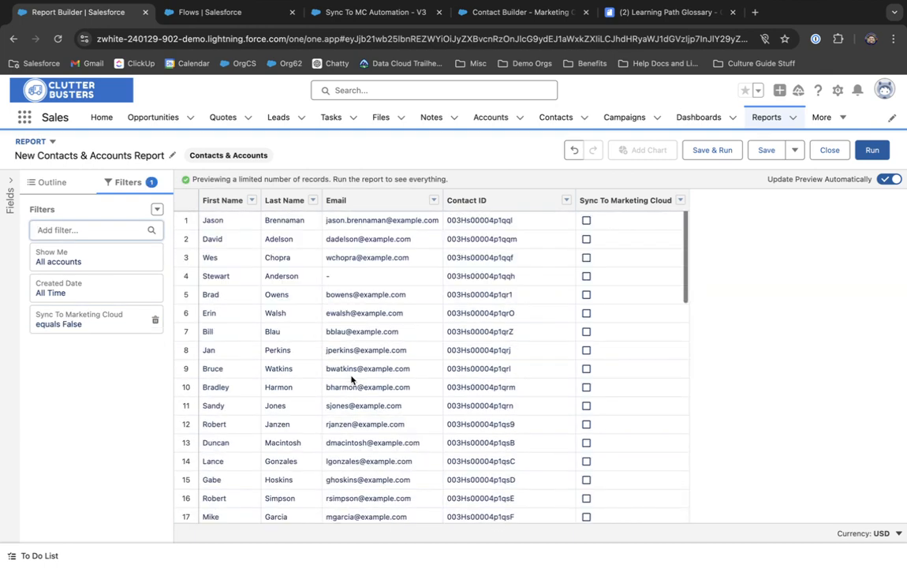
scroll(351, 380, down, 8)
scroll(352, 380, up, 8)
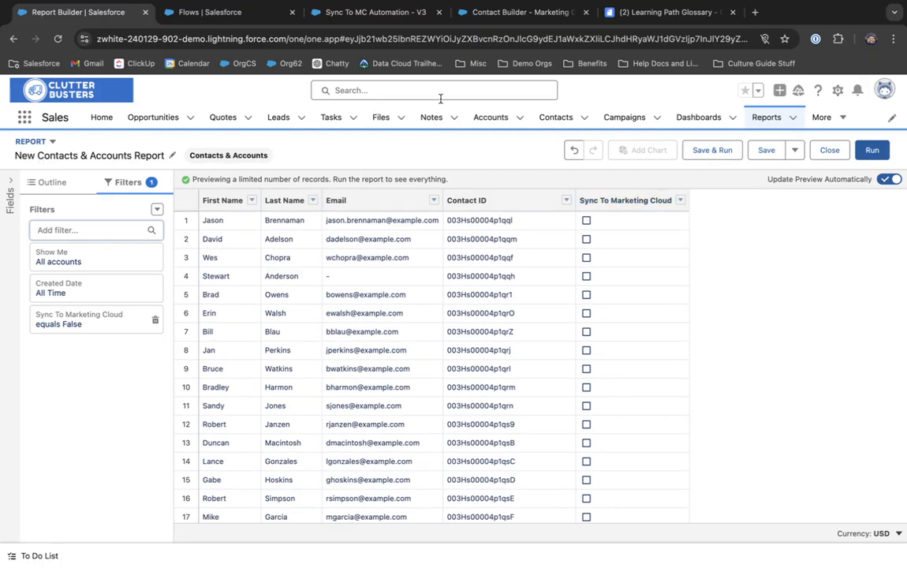
Step: Save and run the report under the name 'Contacts to remove from MCE'
click(769, 123)
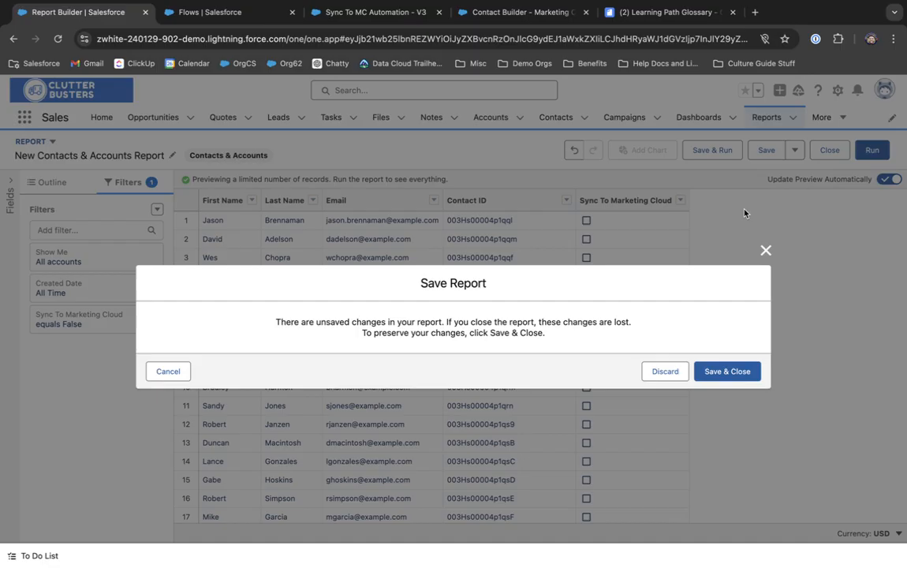
click(765, 250)
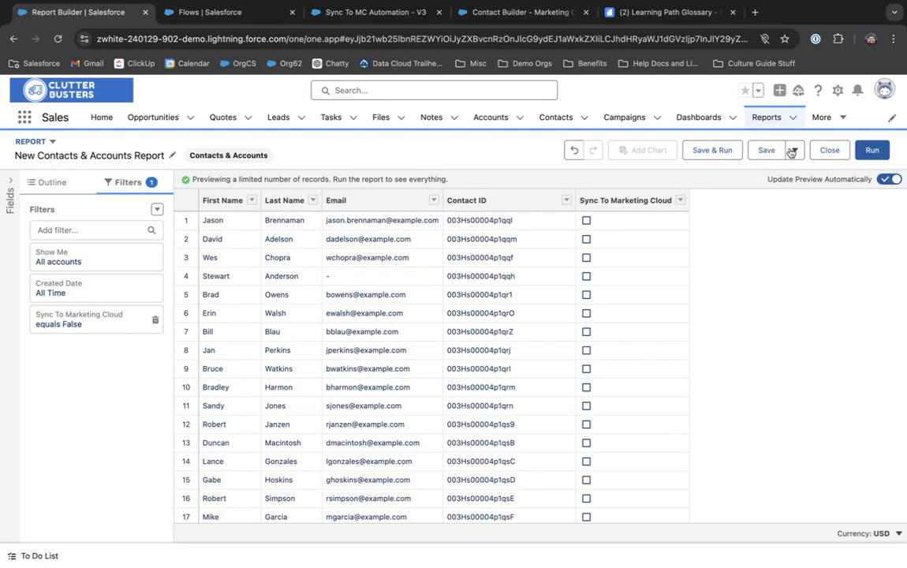
click(792, 150)
click(710, 150)
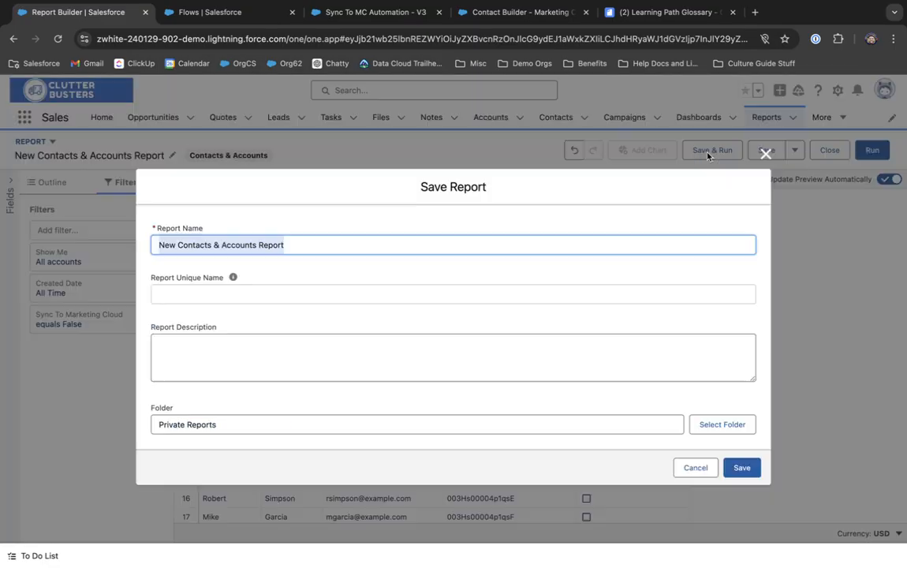
text(Contacts to remove from MCE)
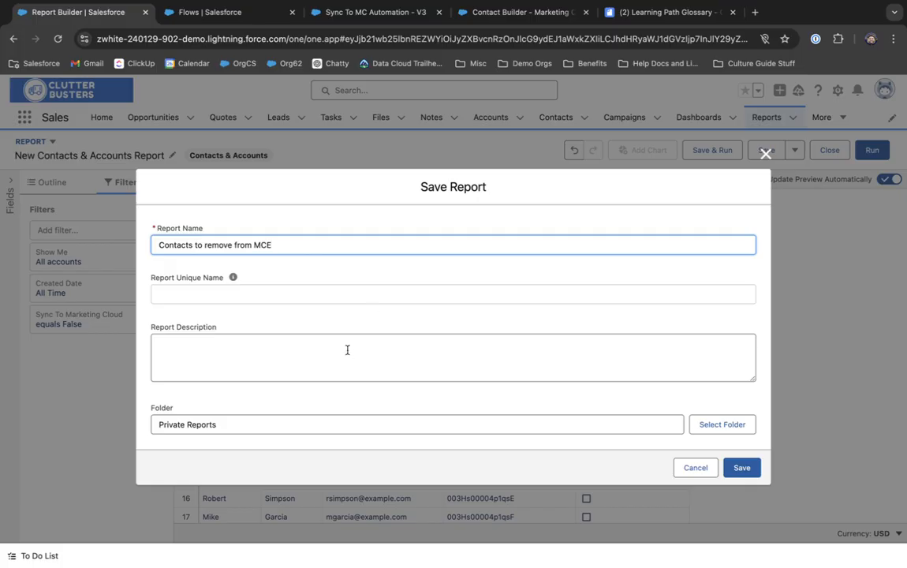
click(347, 349)
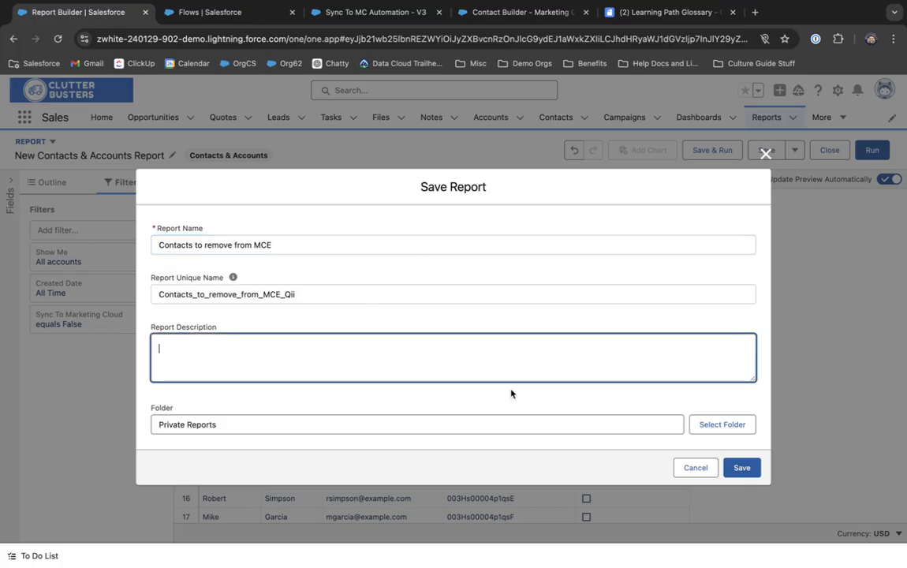
click(743, 464)
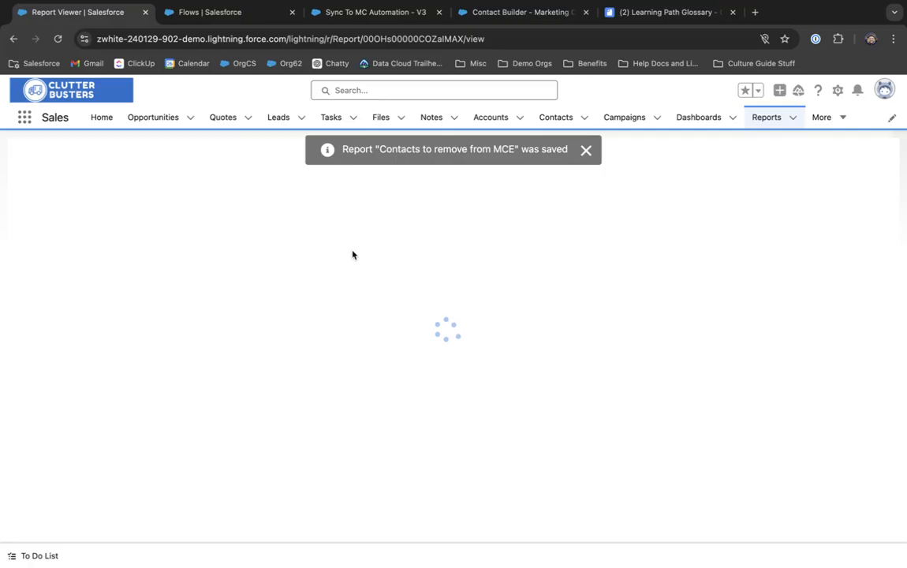
click(587, 150)
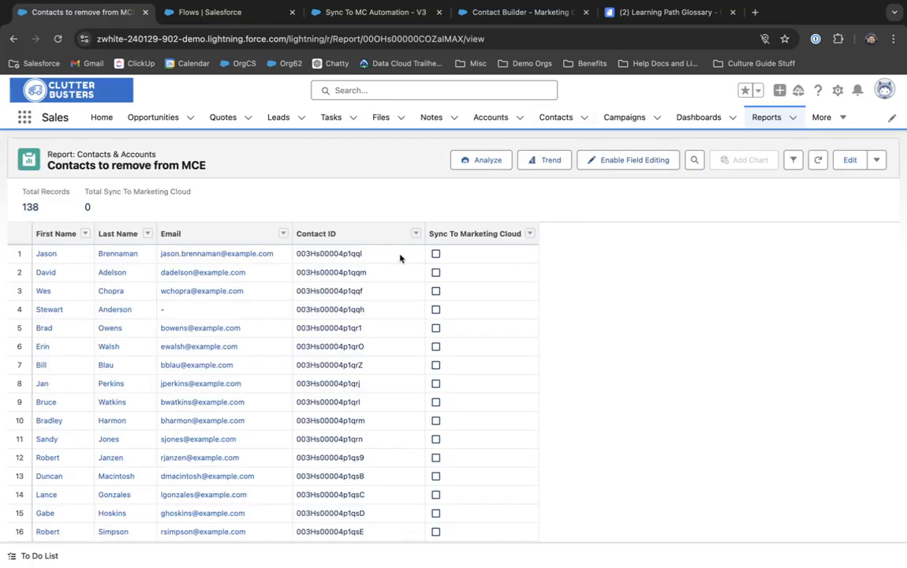
Step: Export the report's detail rows only as a Comma Delimited .csv file
click(876, 160)
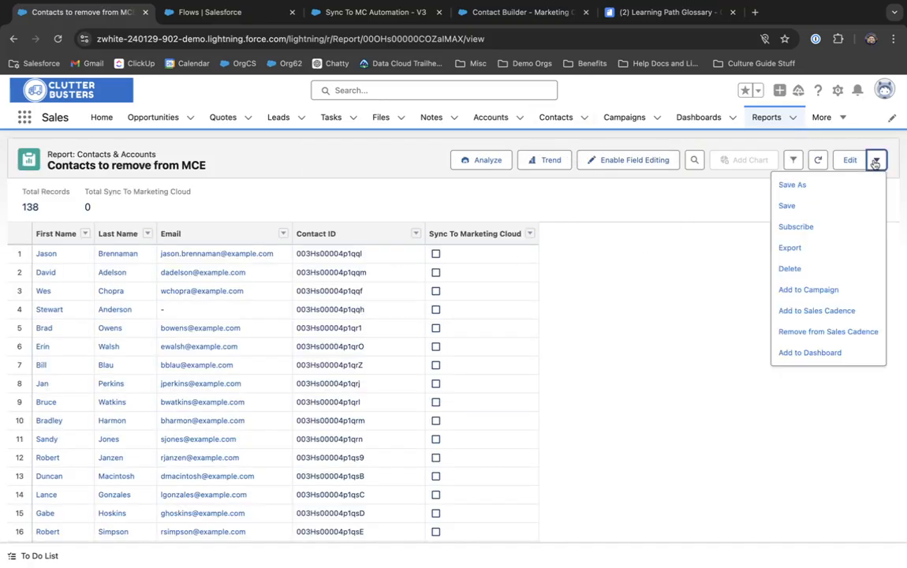
click(809, 247)
click(462, 323)
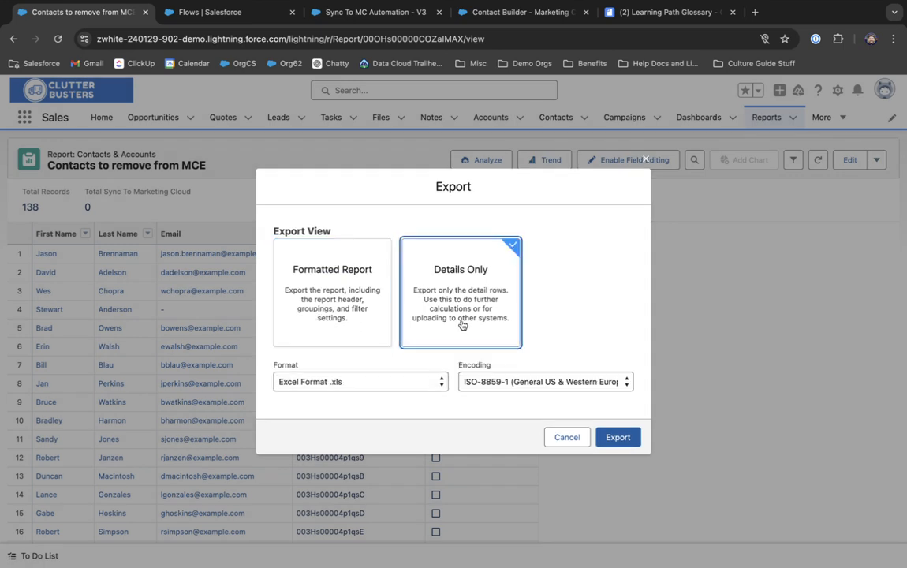
click(377, 386)
click(328, 370)
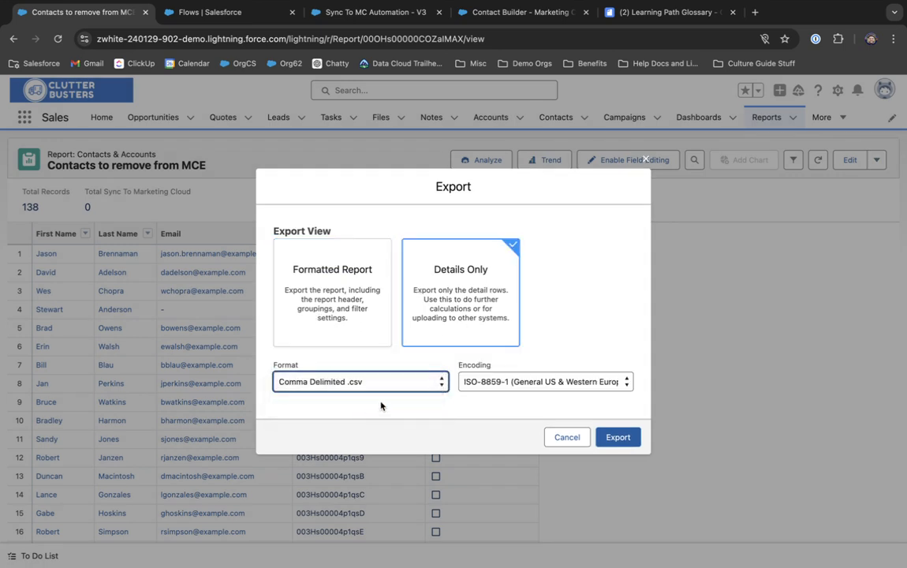
click(615, 438)
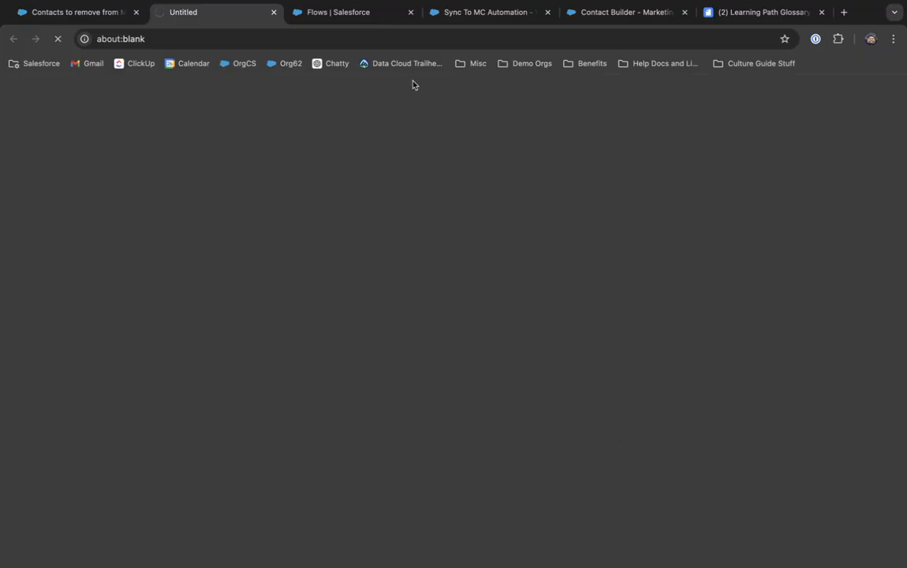
Step: Go back to the saved report, then switch over to the Contact Builder browser tab
click(81, 16)
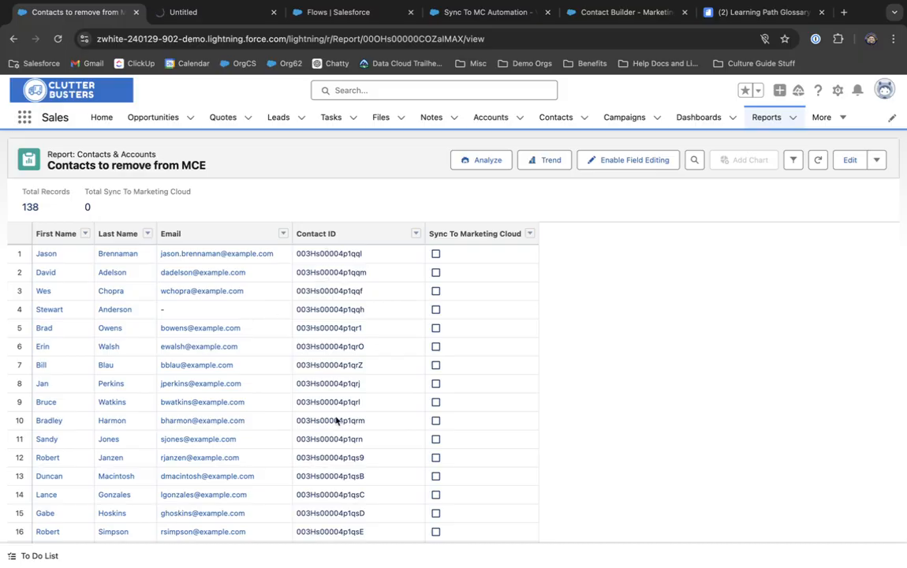
click(496, 18)
click(605, 21)
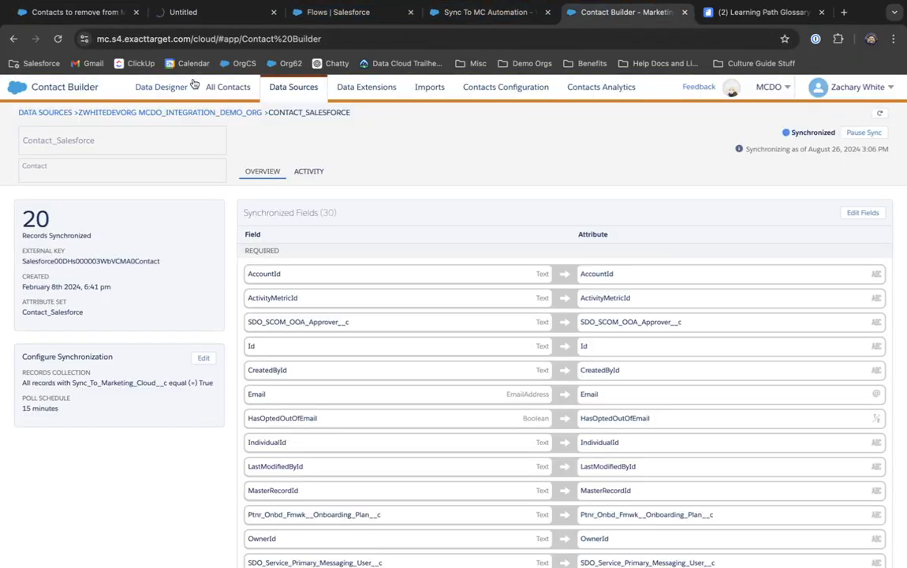
Step: Reload the All Contacts list and clear the search to show all 23 contacts
click(157, 85)
click(234, 92)
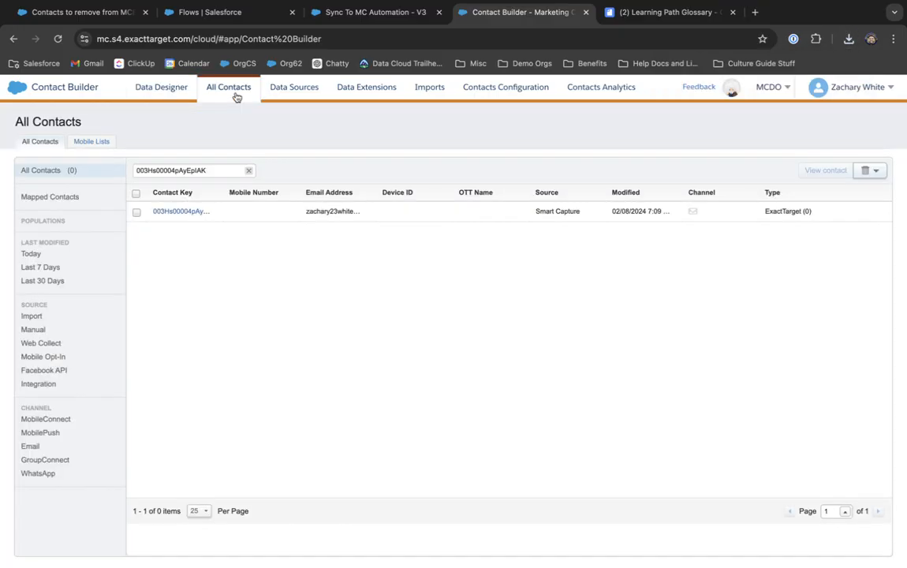
click(77, 175)
click(249, 171)
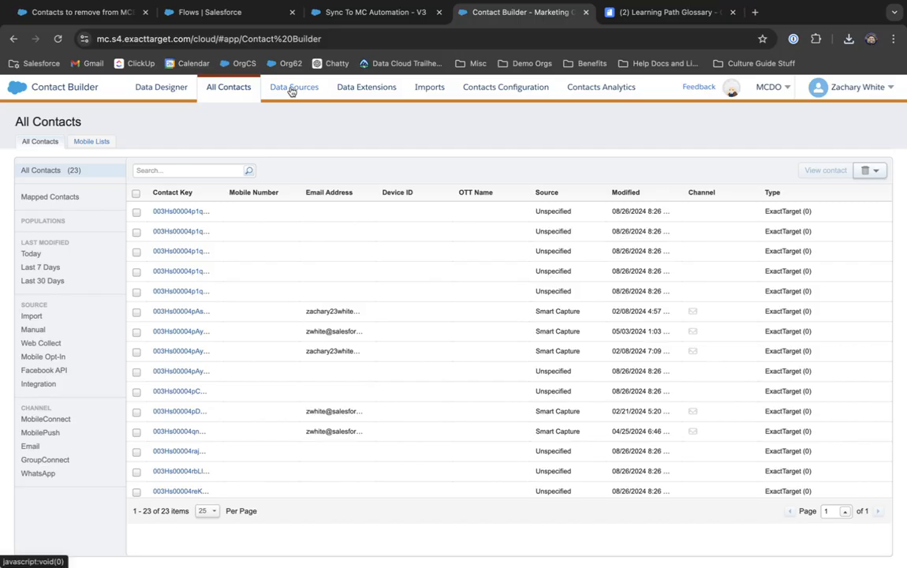
Step: Open the 'Salesforce CRM Contacts to be deleted' data extension under Data Extensions > Audiences and view its records
click(356, 92)
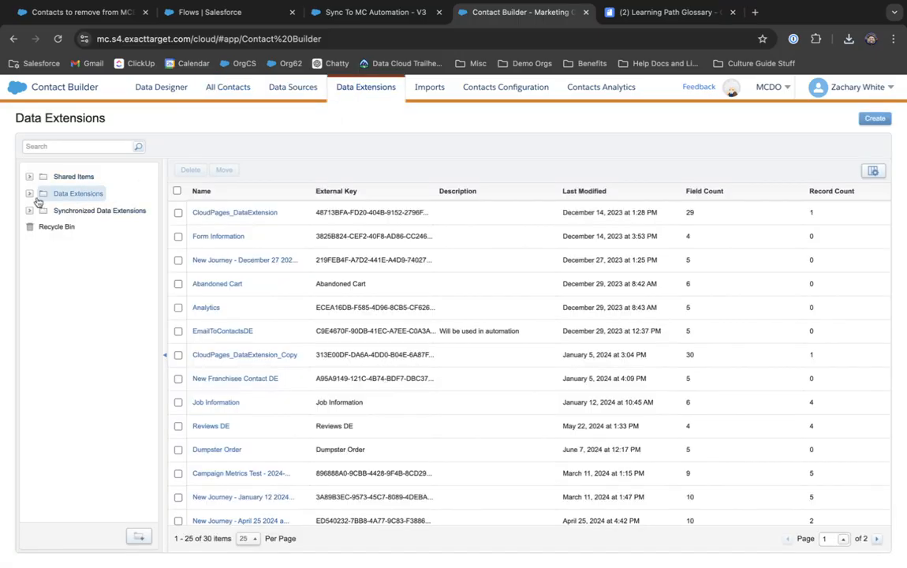
click(31, 194)
click(71, 210)
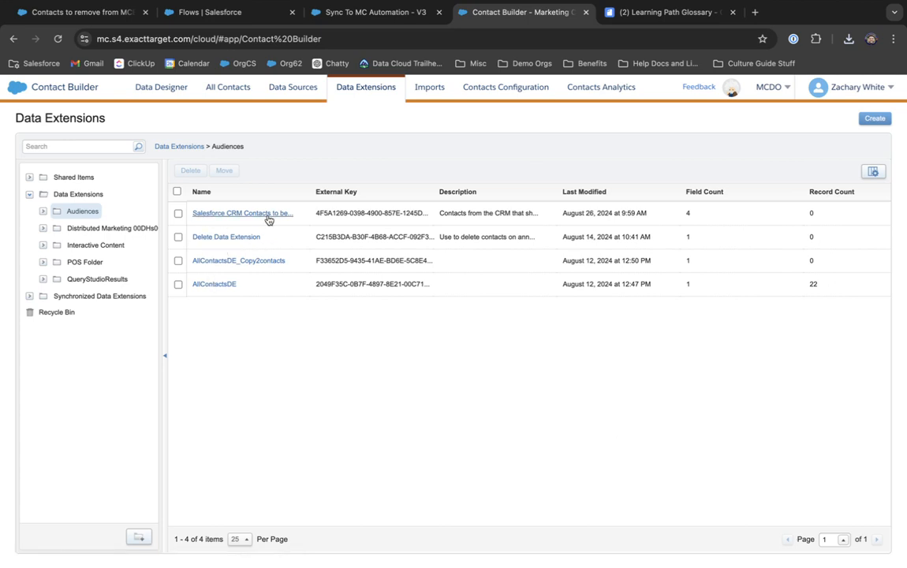
click(267, 214)
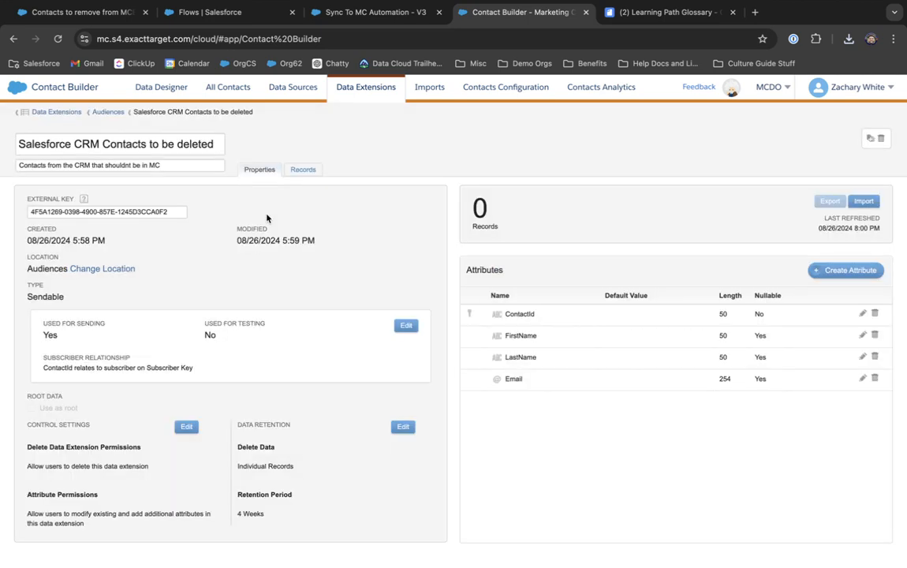
click(302, 172)
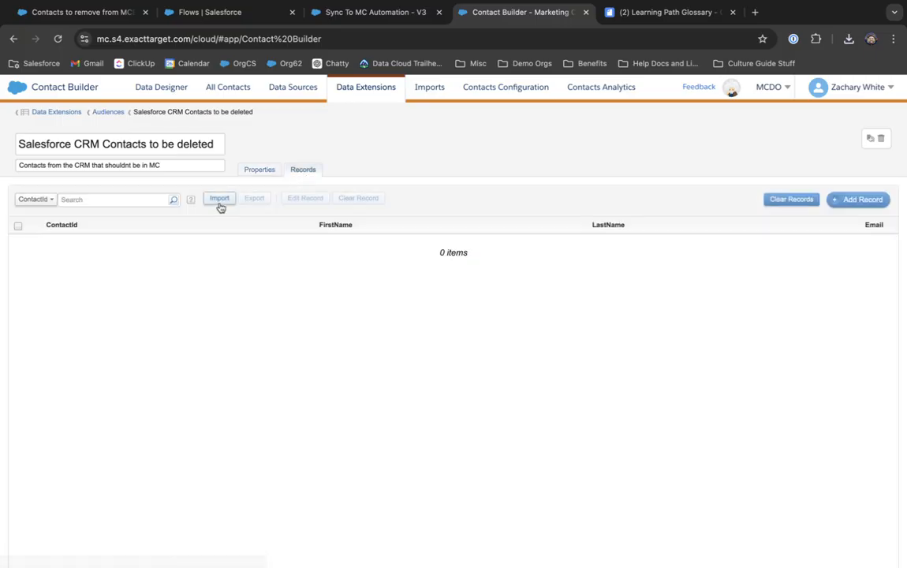
Step: Review its ContactId, FirstName, LastName and Email attributes, the ContactId-to-Subscriber Key link, and the 0 records
click(238, 164)
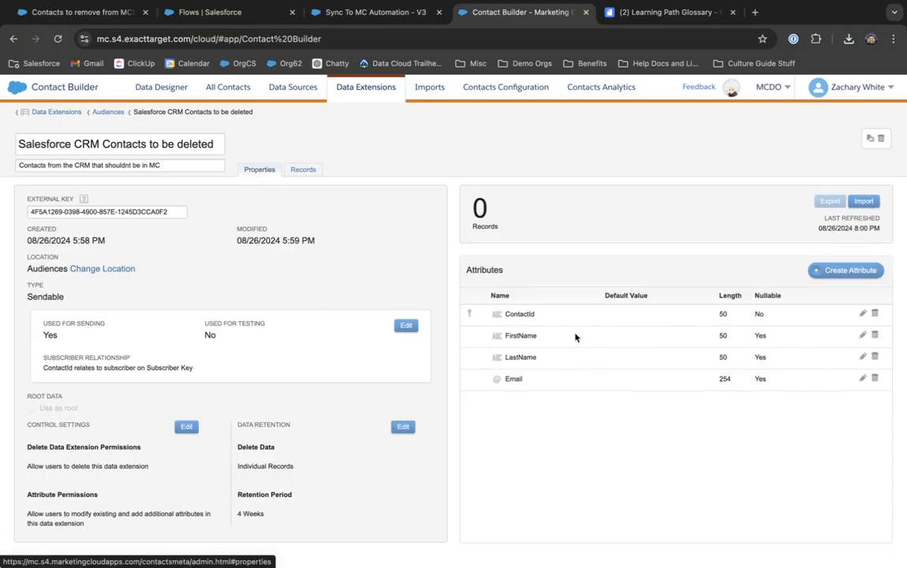
drag(491, 316, 601, 391)
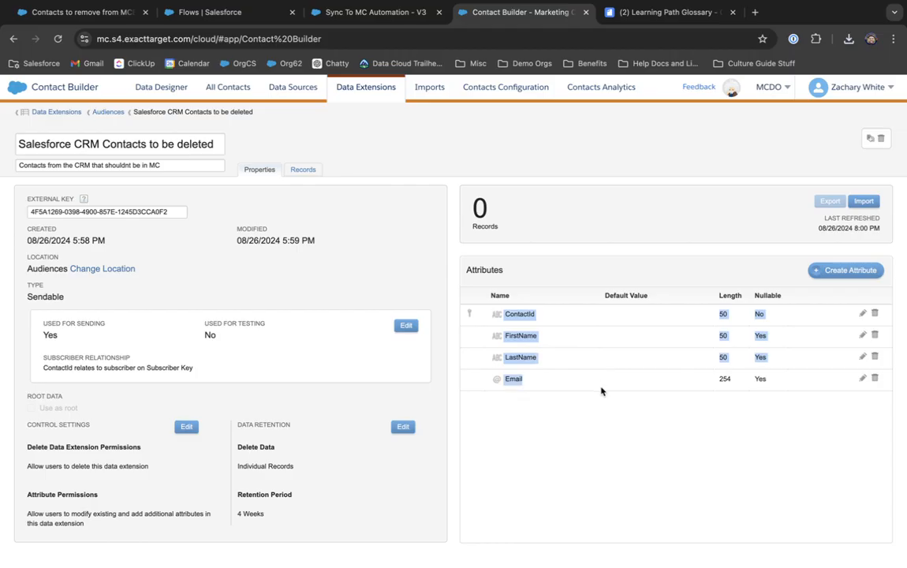
click(602, 391)
drag(496, 316, 574, 393)
click(573, 402)
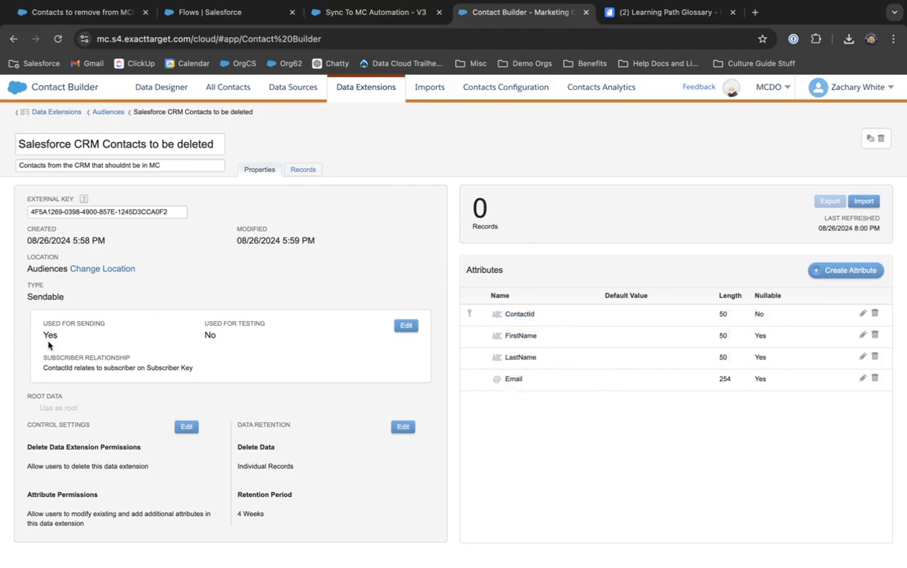
drag(43, 373, 184, 379)
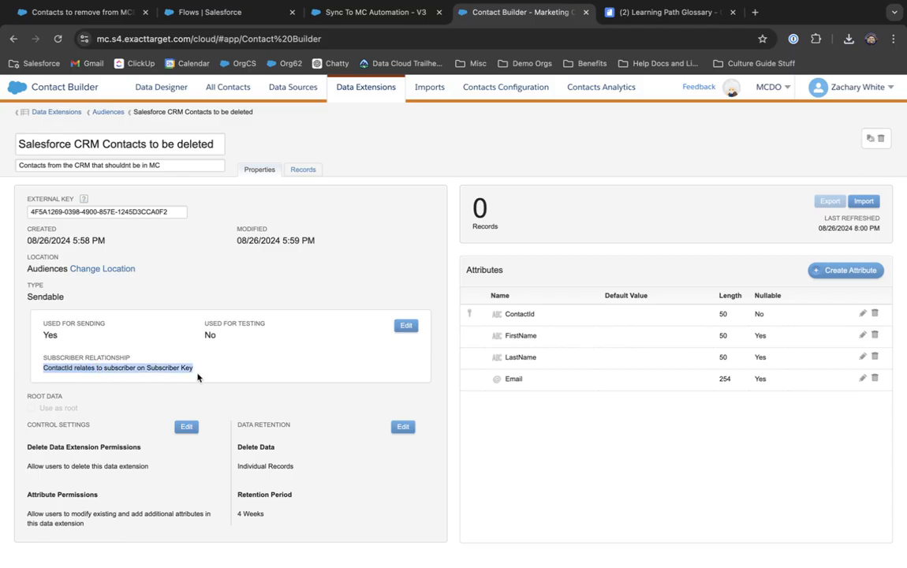
click(196, 373)
click(296, 176)
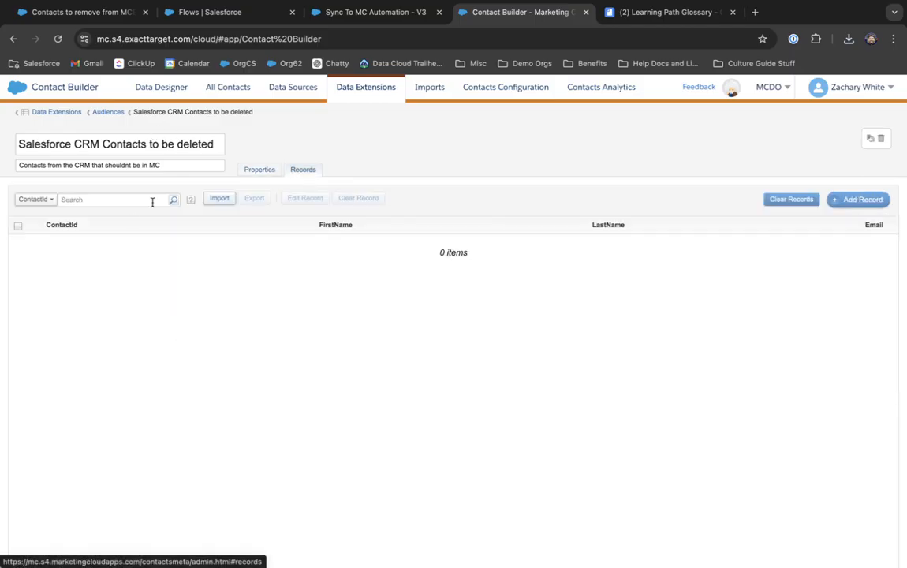
Step: Start a data extension import and upload report1724700409368.csv
click(220, 201)
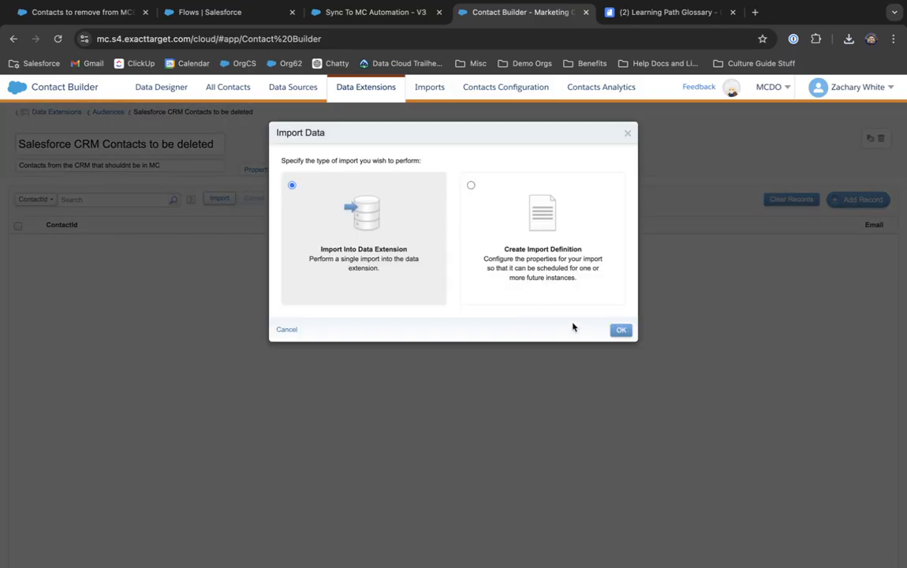
click(620, 329)
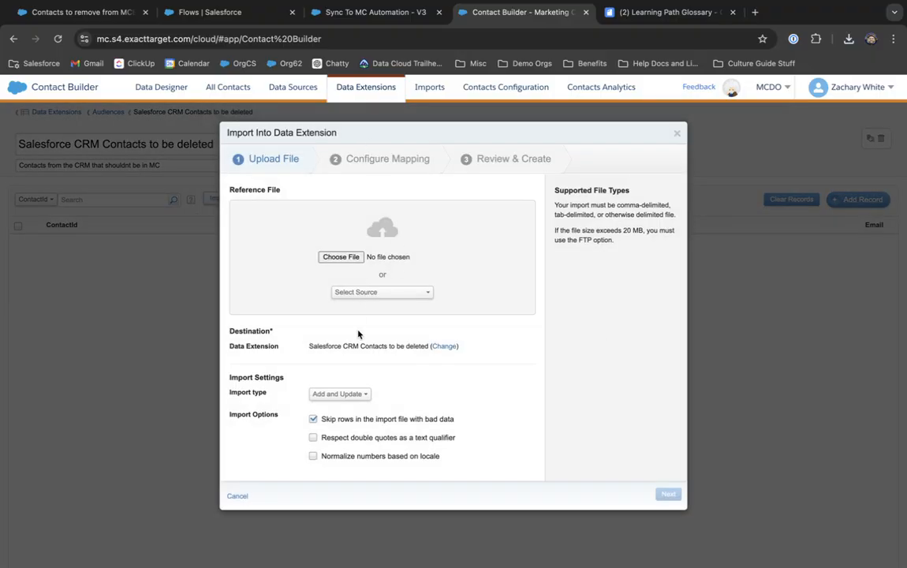
click(342, 257)
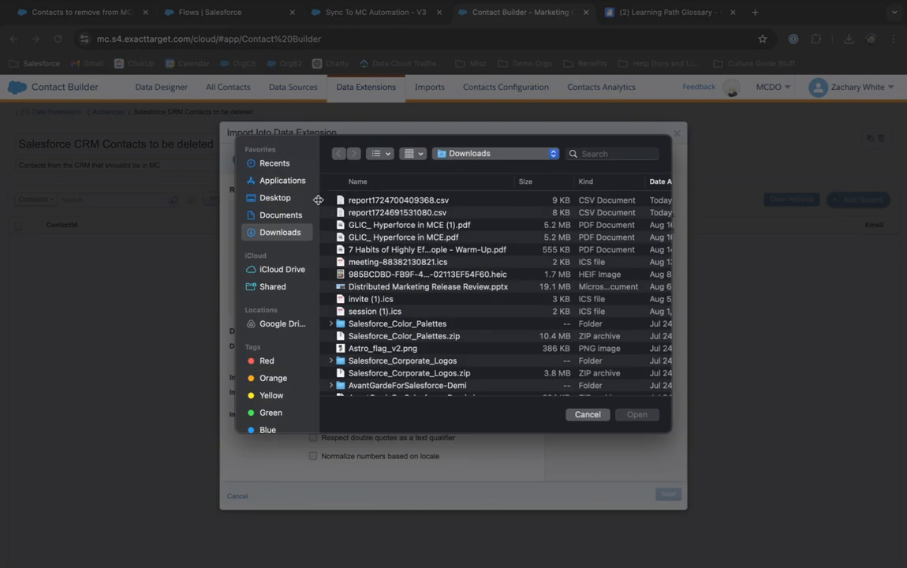
click(414, 202)
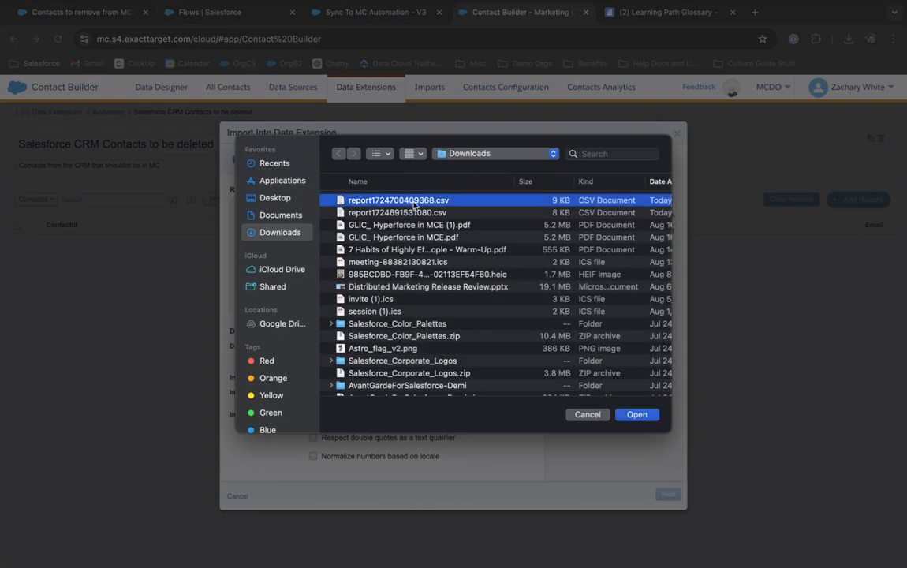
click(639, 415)
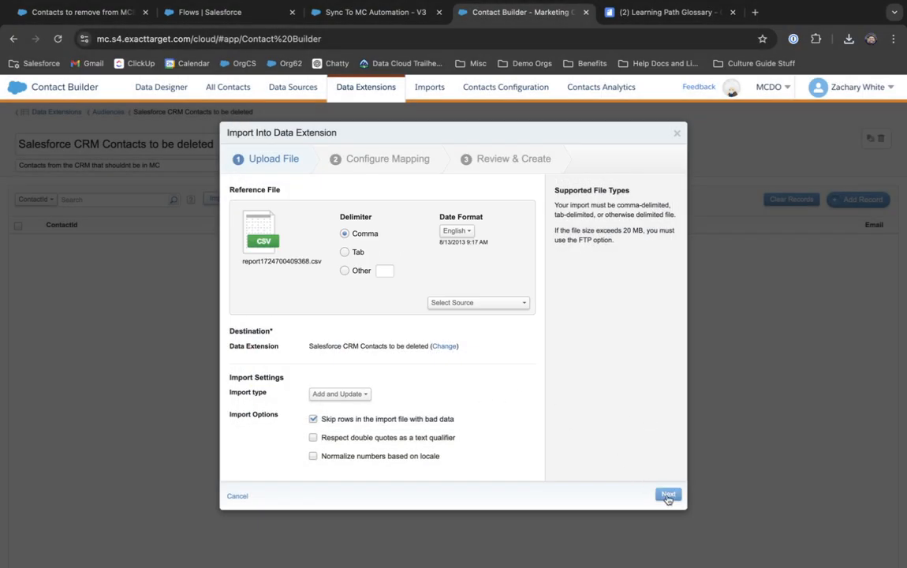
click(668, 494)
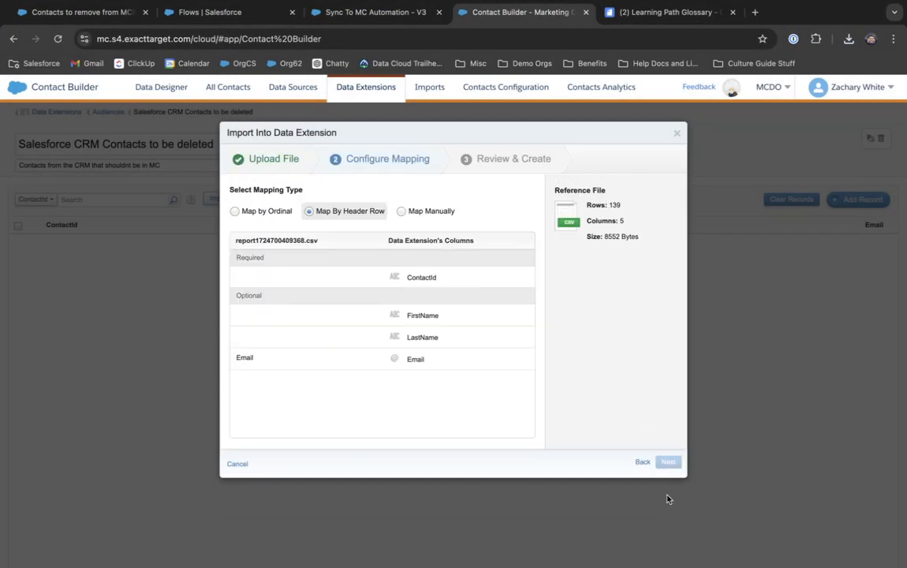
Step: Manually map Contact ID, First Name, Last Name and Email to ContactId, FirstName, LastName and Email
click(423, 212)
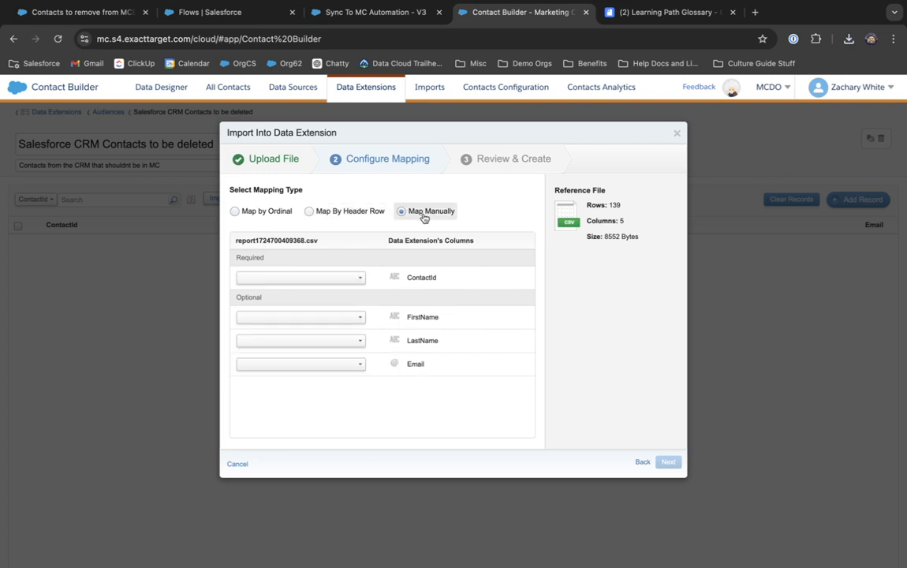
click(352, 277)
click(328, 338)
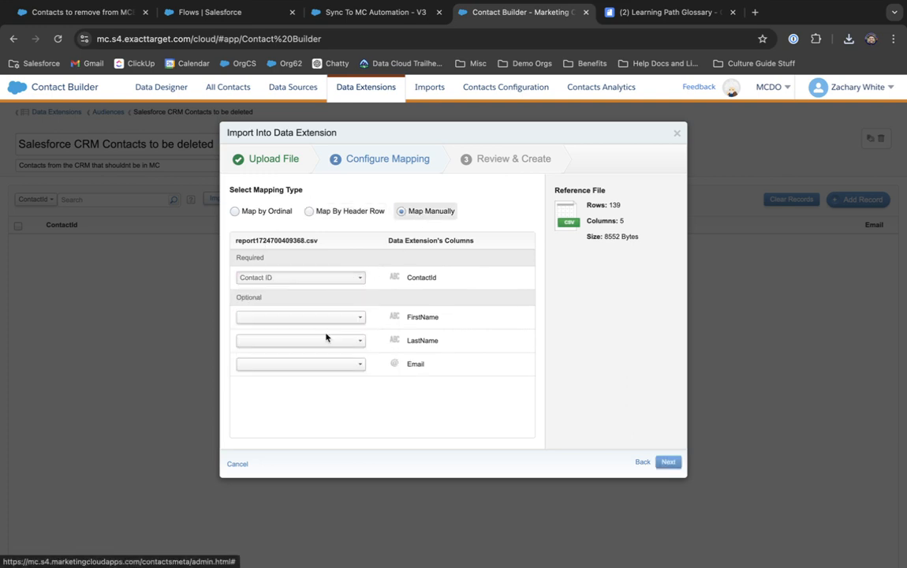
click(328, 317)
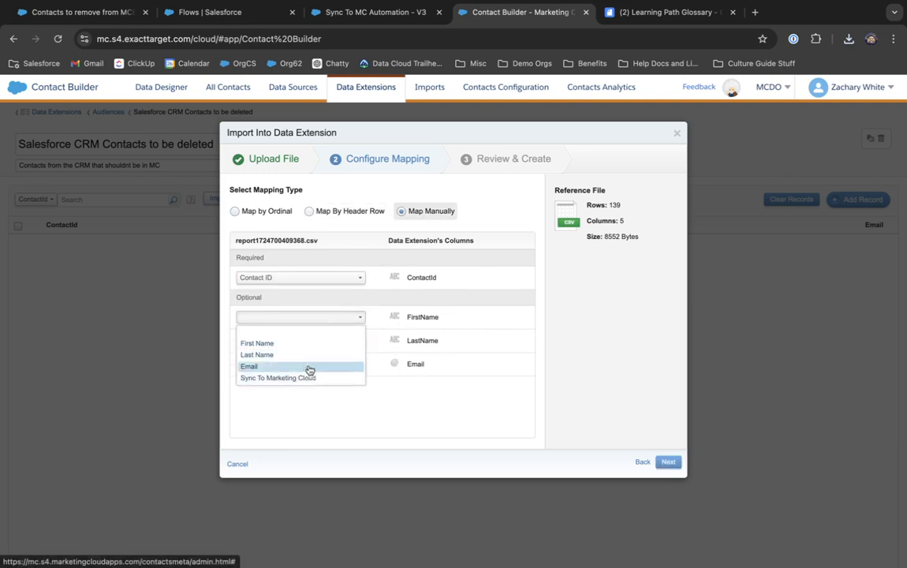
click(314, 343)
click(314, 340)
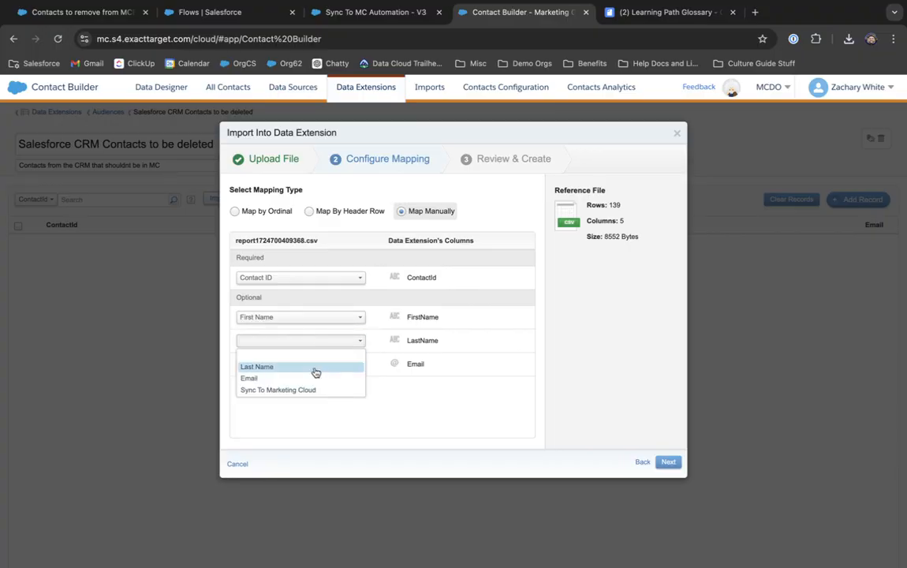
click(316, 365)
click(320, 365)
click(320, 364)
click(308, 392)
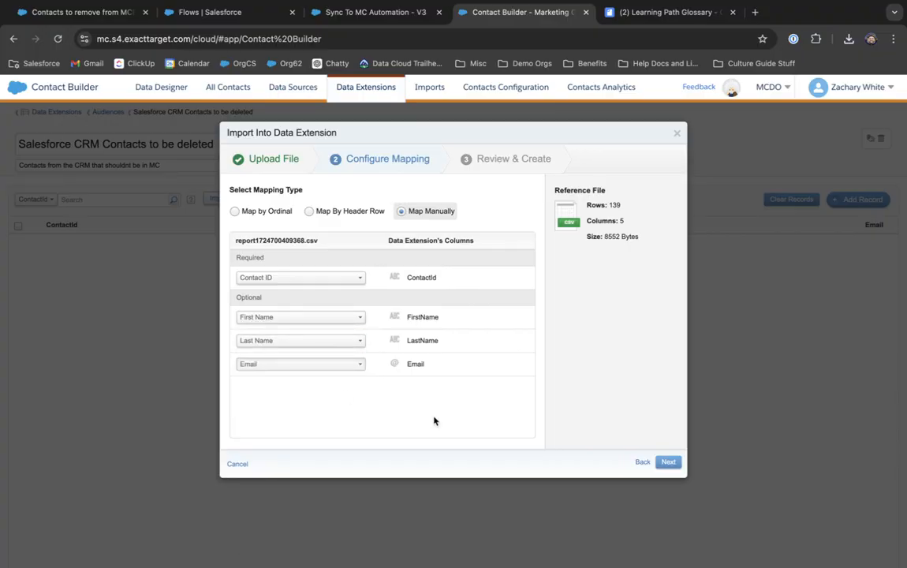
Step: Review and start the import, then dismiss the import progress notice
click(670, 462)
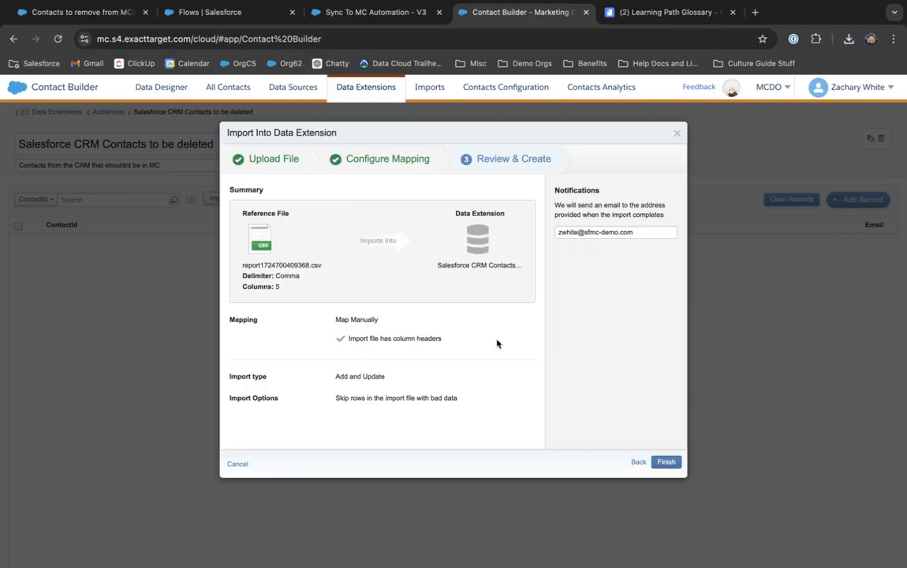
click(666, 462)
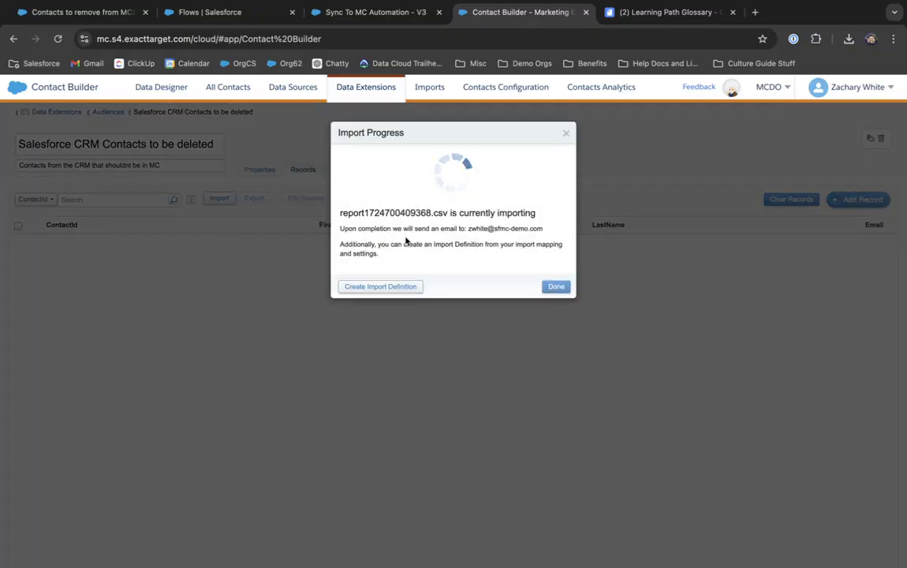
drag(342, 222, 520, 249)
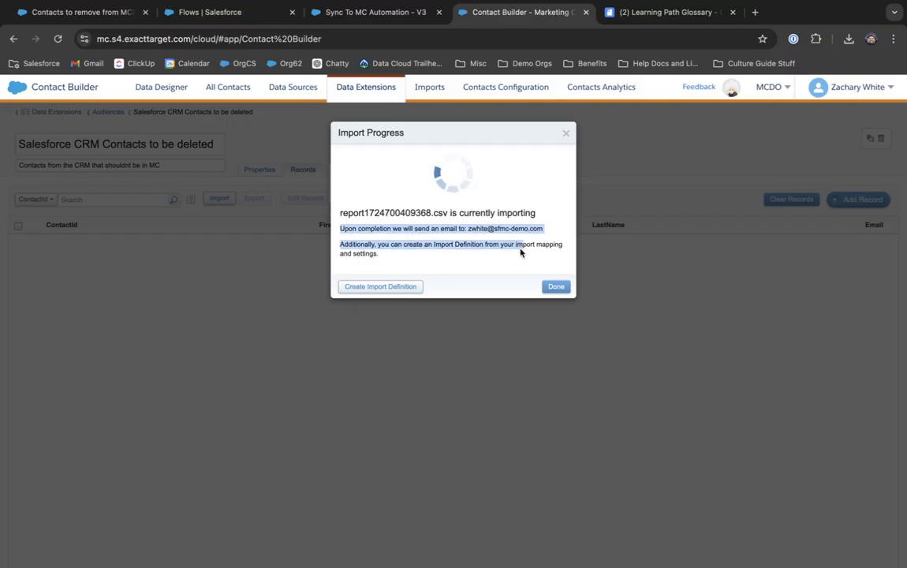
click(503, 250)
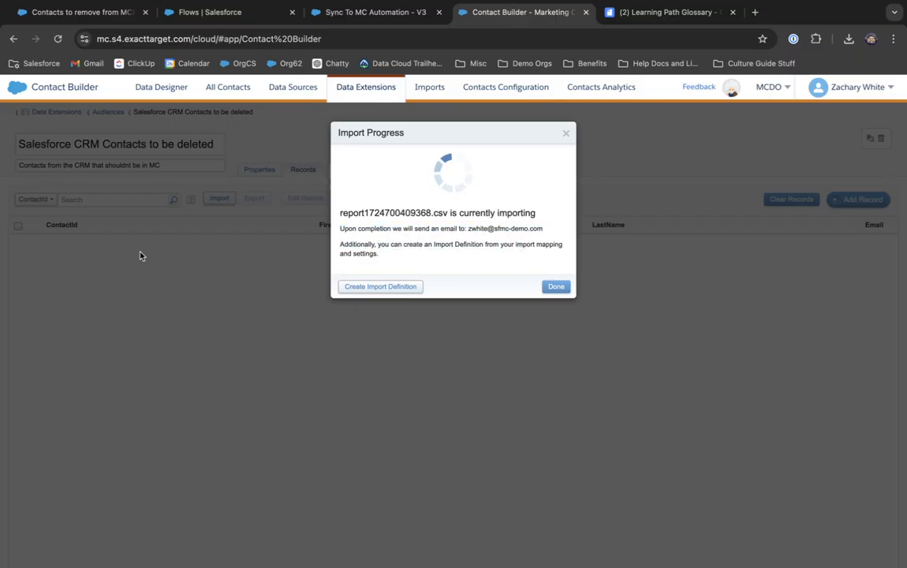
click(554, 287)
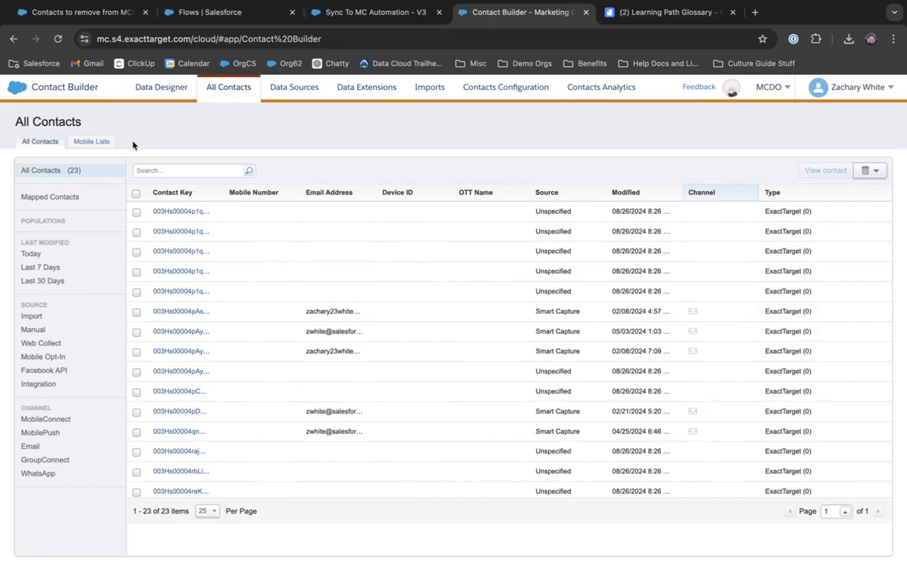
Step: Delete the contacts listed in the 'Salesforce CRM Contacts to be deleted' data extension and confirm
click(868, 175)
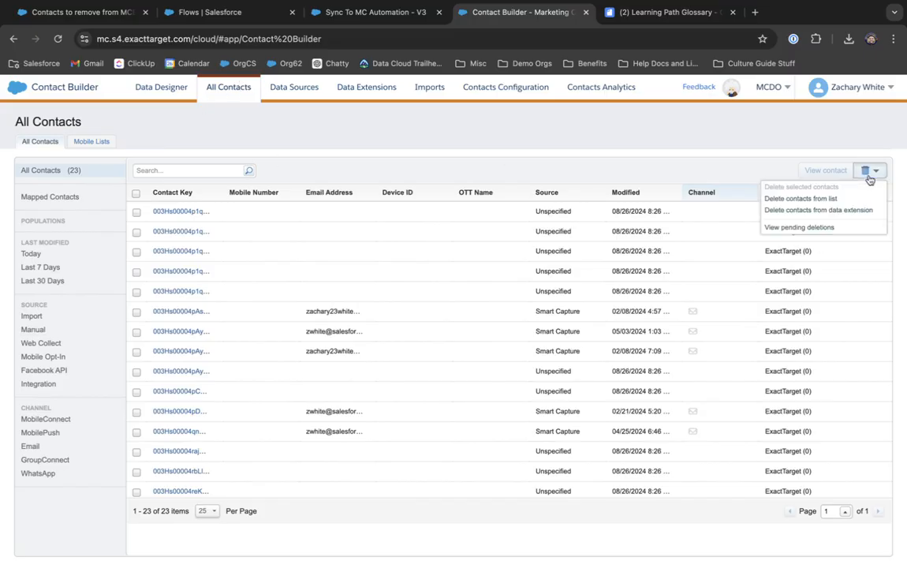
click(840, 209)
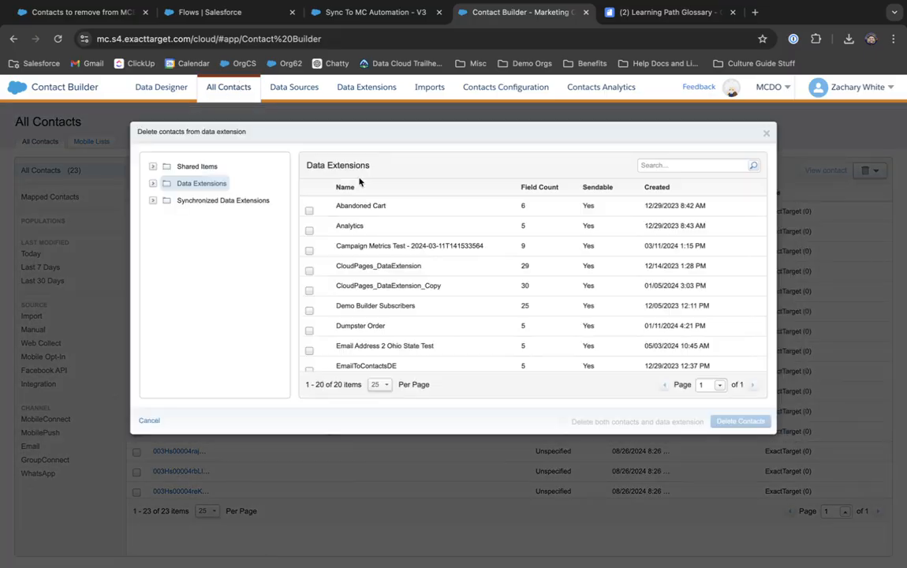
click(153, 183)
click(205, 201)
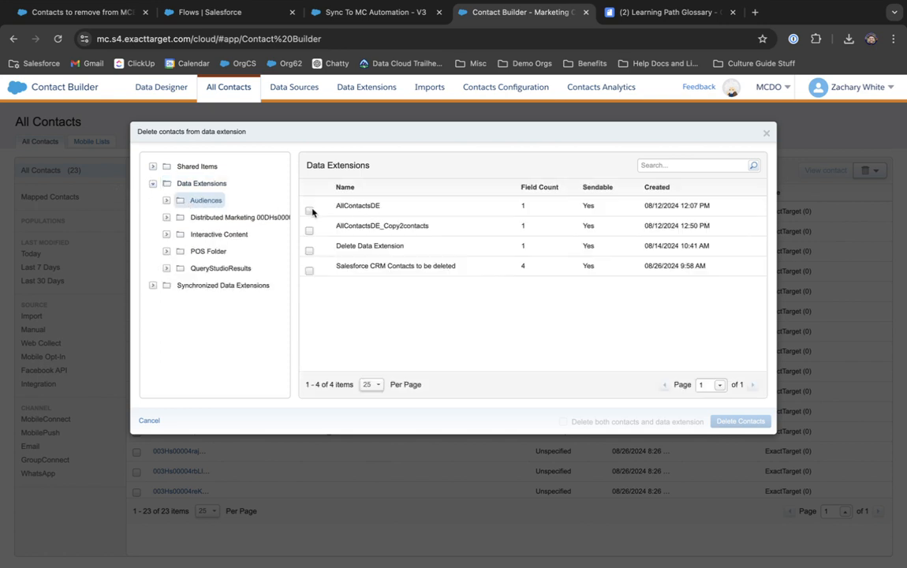
click(309, 269)
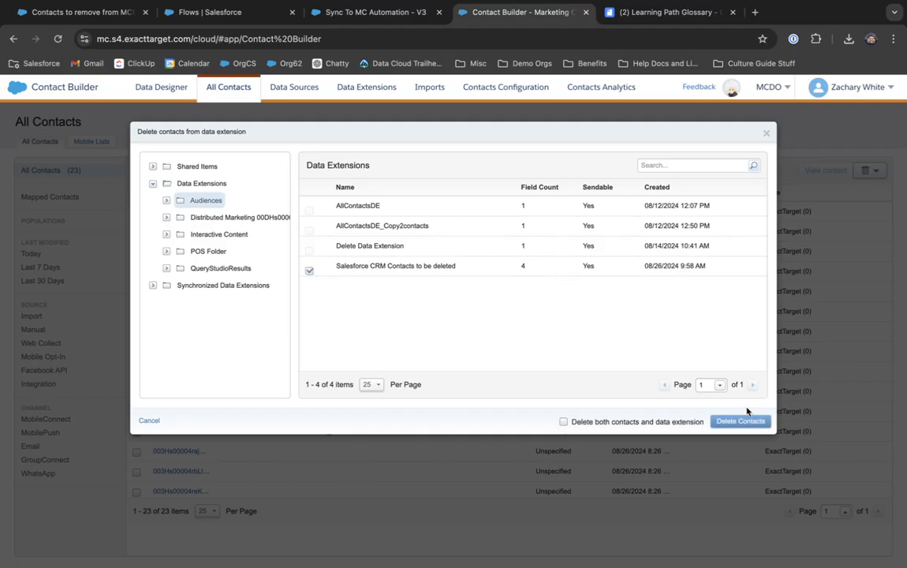
click(741, 420)
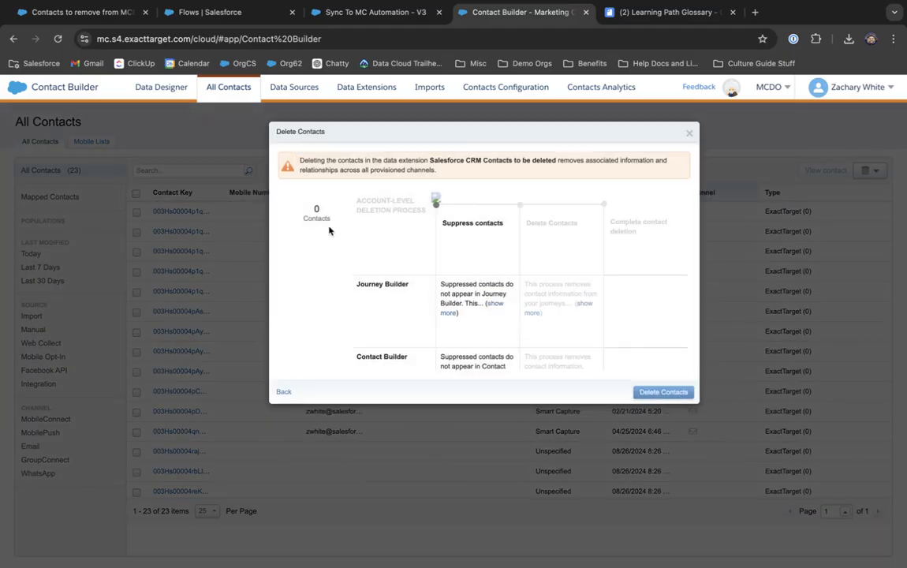
drag(305, 213, 786, 209)
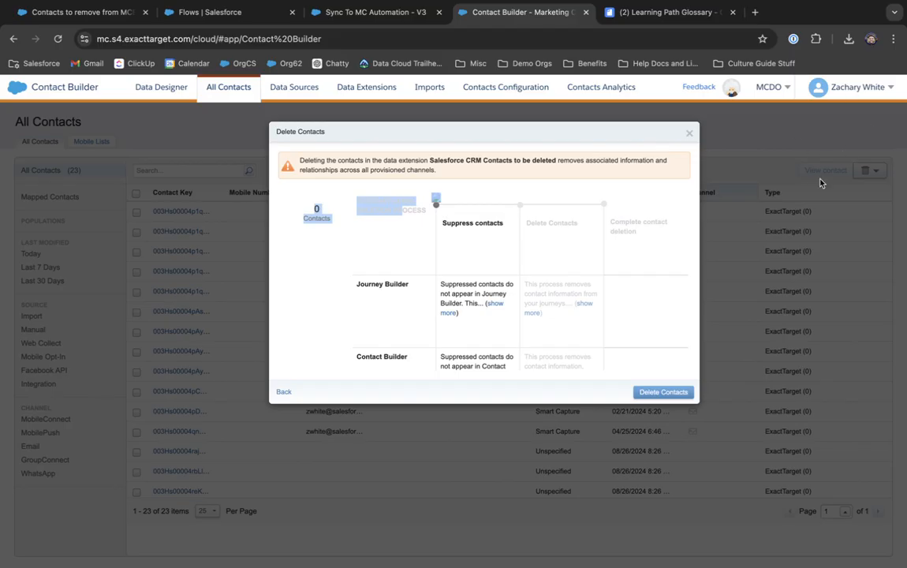
click(675, 394)
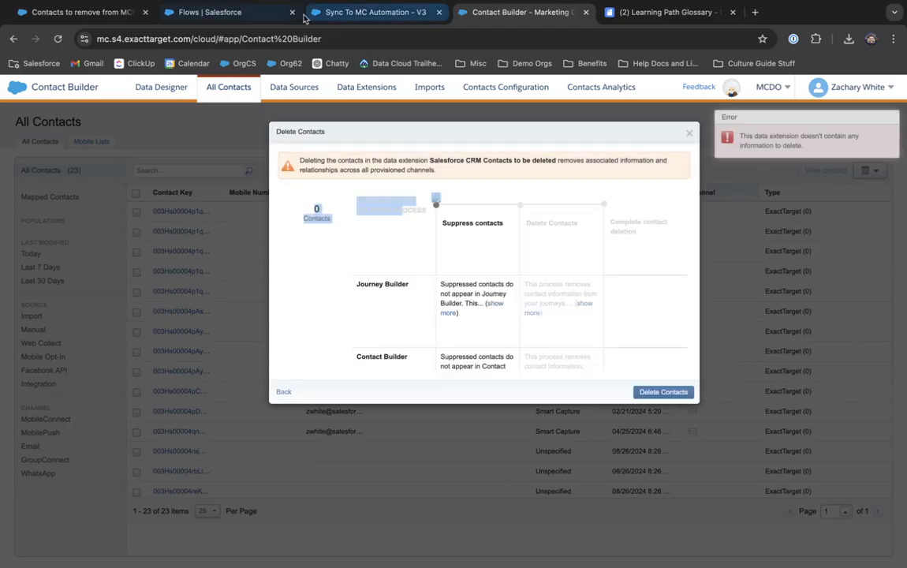
Step: Check the Salesforce Sync To MC Automation flow, then return to the Contacts to remove from MCE report
click(245, 18)
click(332, 19)
click(58, 13)
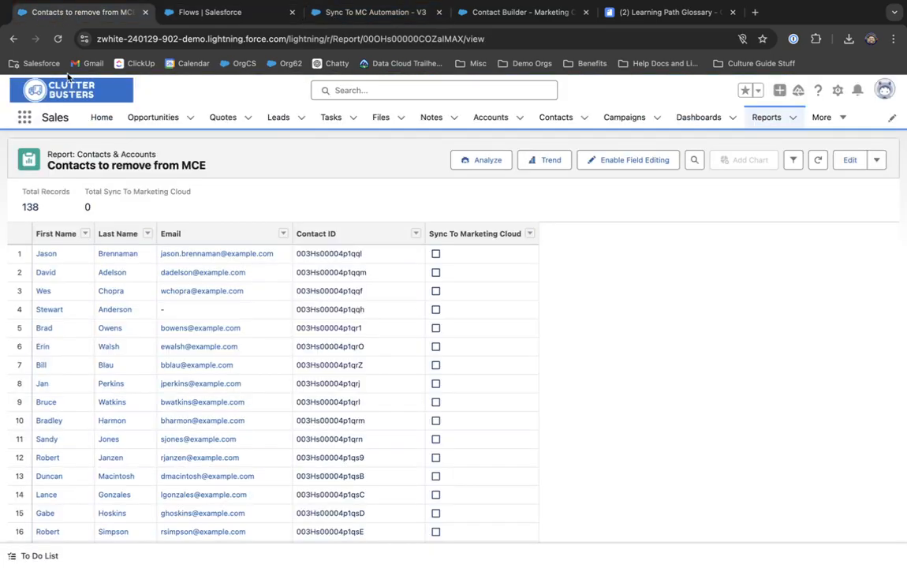
Step: Scroll through the Contacts to remove from MCE report, glance at Sync To MC Automation, and return to Contact Builder
scroll(188, 345, down, 5)
scroll(197, 339, up, 5)
click(330, 35)
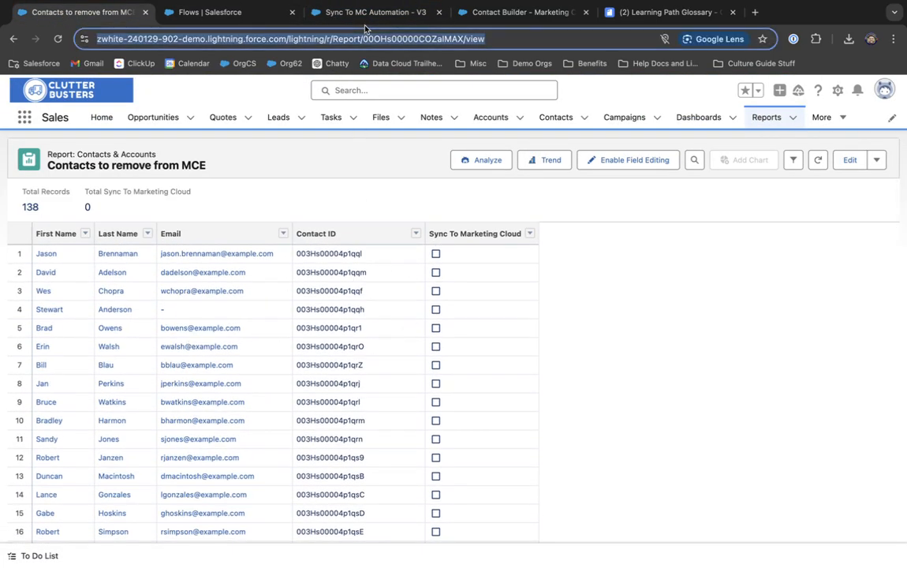
click(370, 21)
click(467, 18)
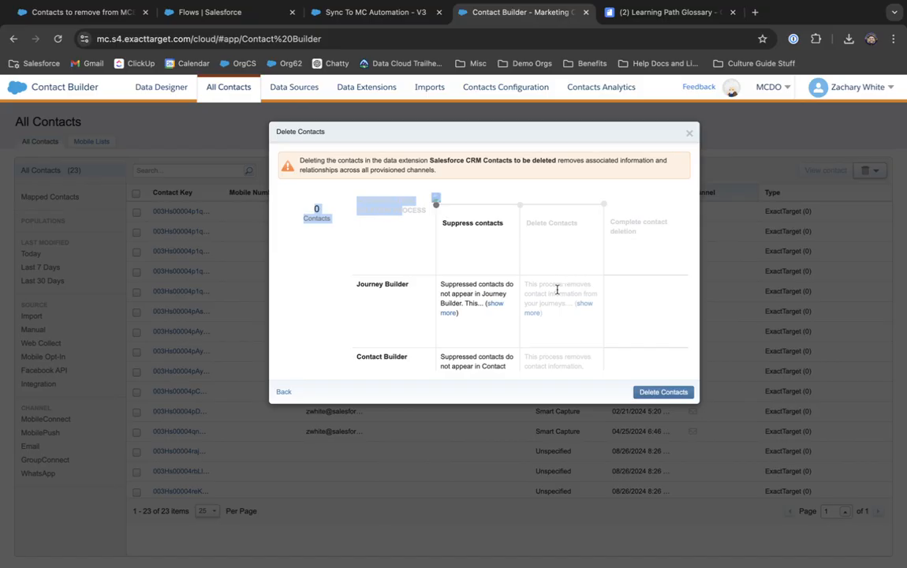
Step: Close the Delete Contacts dialog showing 0 contacts and bring up the Salesforce Setup All Flows list
click(689, 132)
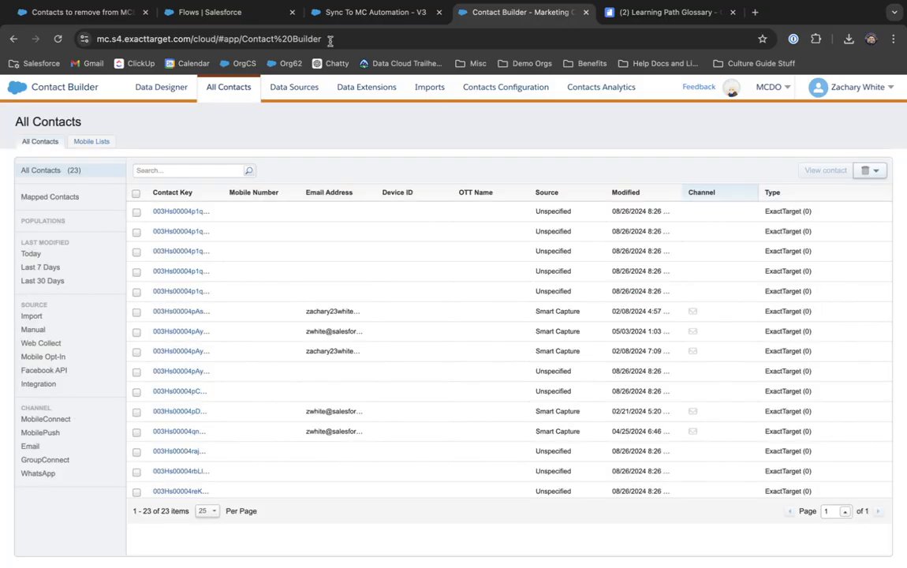
click(253, 21)
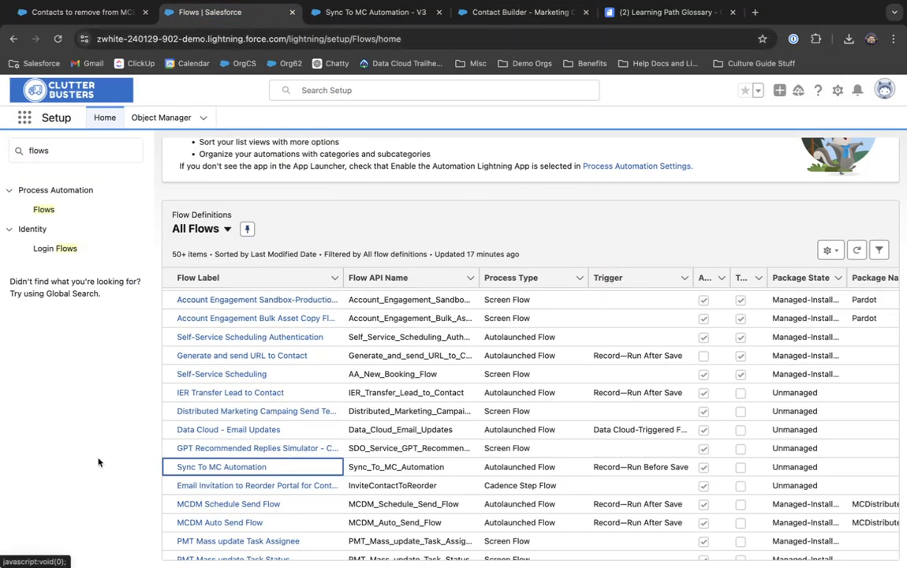
click(60, 511)
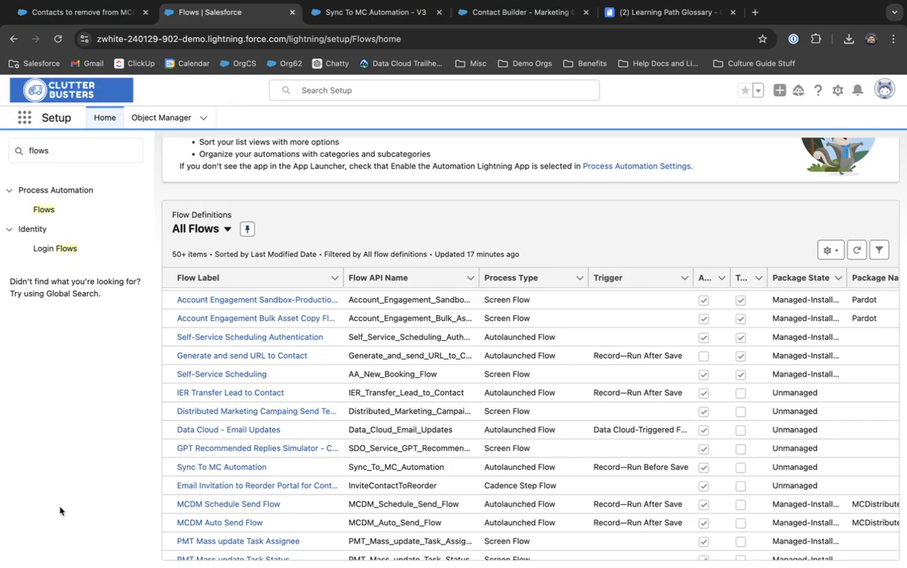